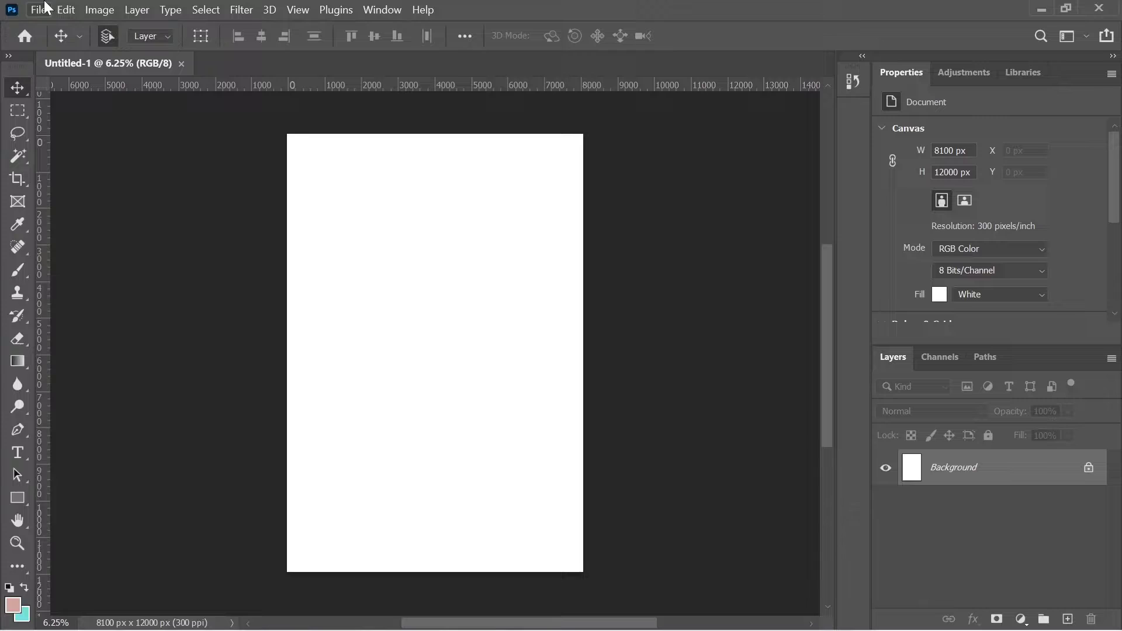
# - Place the aged paper image from Downloads as an embedded layer
pyautogui.click(40, 10)
pyautogui.click(88, 357)
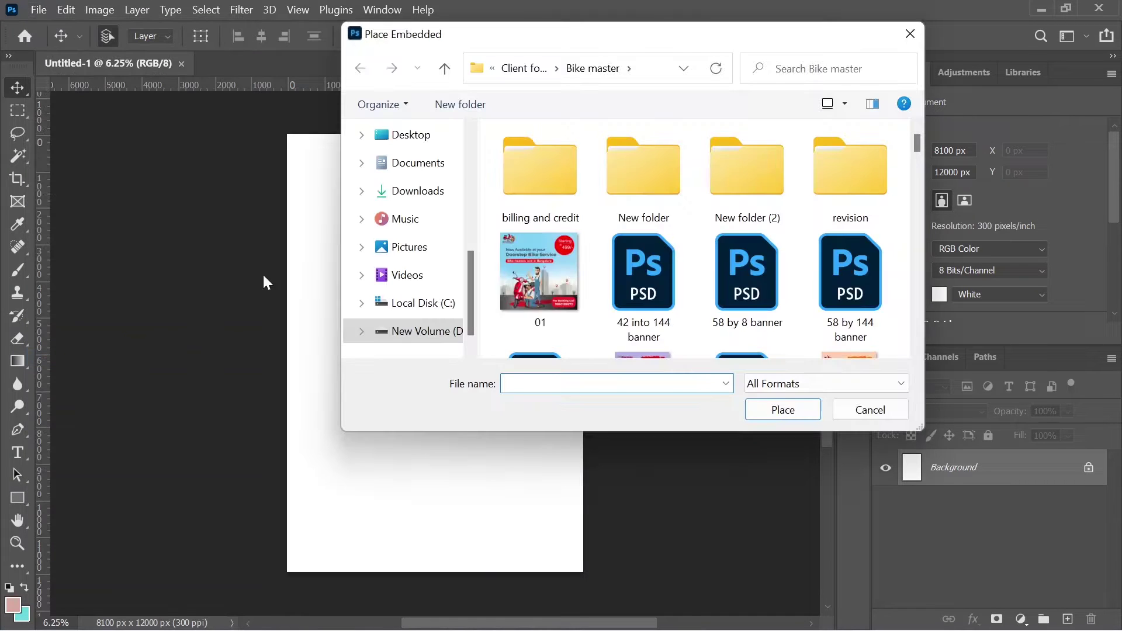
pyautogui.click(409, 191)
pyautogui.doubleClick(743, 181)
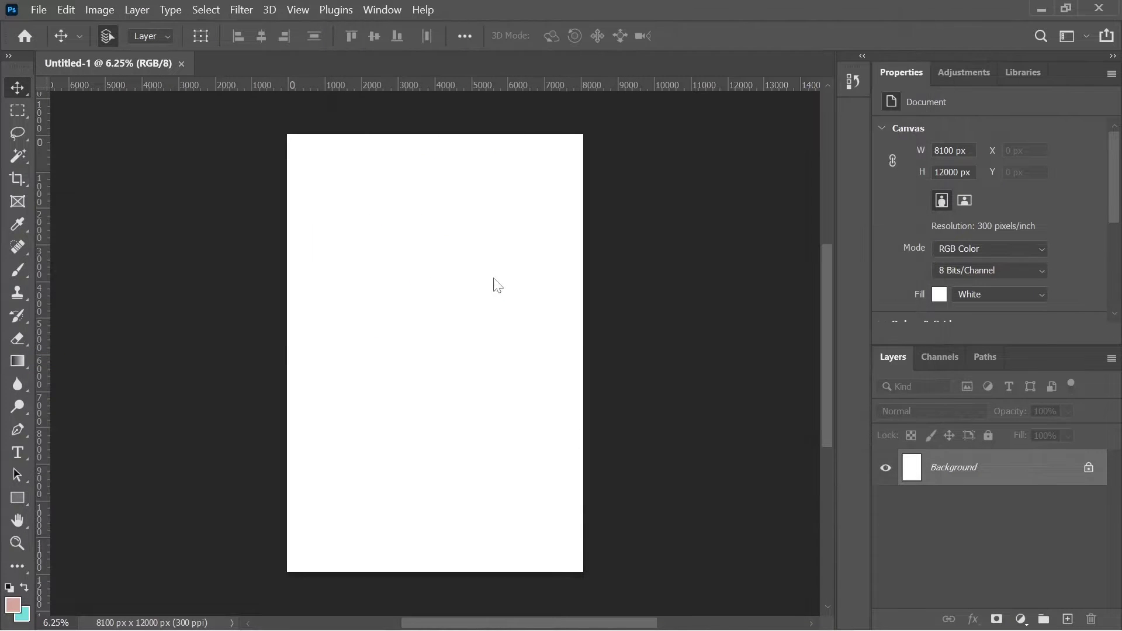
# - Rotate the paper to portrait, enlarge it to fill the canvas, commit, and hide it
pyautogui.moveTo(585, 249)
pyautogui.mouseDown()
pyautogui.moveTo(519, 220)
pyautogui.moveTo(559, 238)
pyautogui.mouseUp()
pyautogui.moveTo(335, 203); pyautogui.dragTo(287, 133)
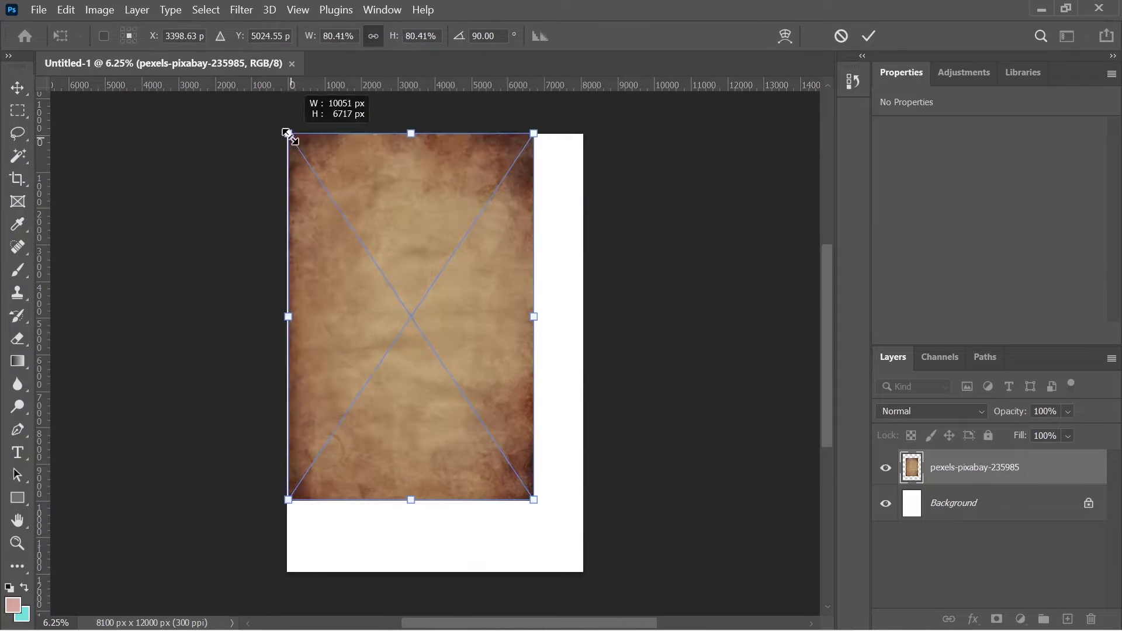
pyautogui.moveTo(534, 500); pyautogui.dragTo(583, 572)
pyautogui.click(869, 35)
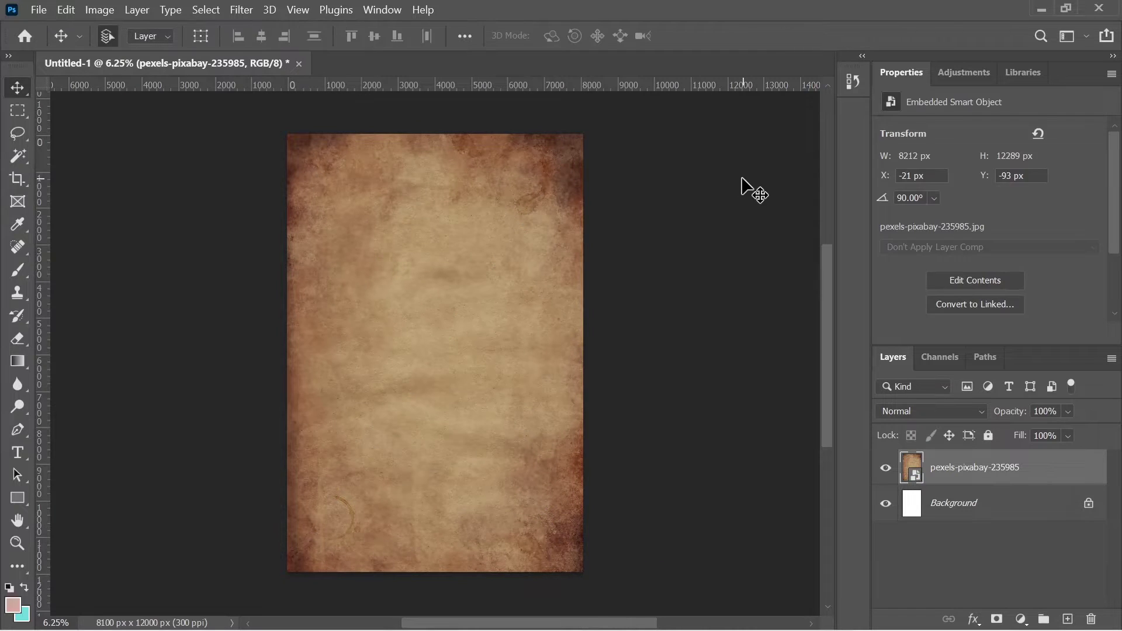
pyautogui.click(886, 468)
pyautogui.click(38, 10)
# - Place the armed woman photo aligned to the canvas's top-left corner
pyautogui.click(76, 356)
pyautogui.doubleClick(540, 210)
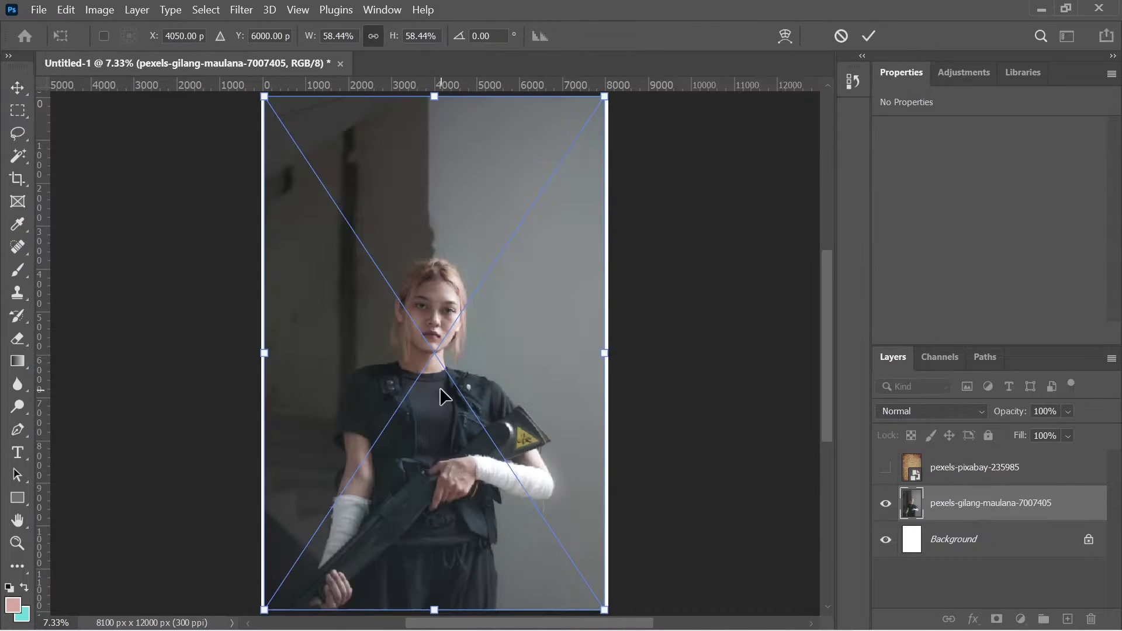
pyautogui.moveTo(446, 397); pyautogui.dragTo(444, 461)
pyautogui.press('Return')
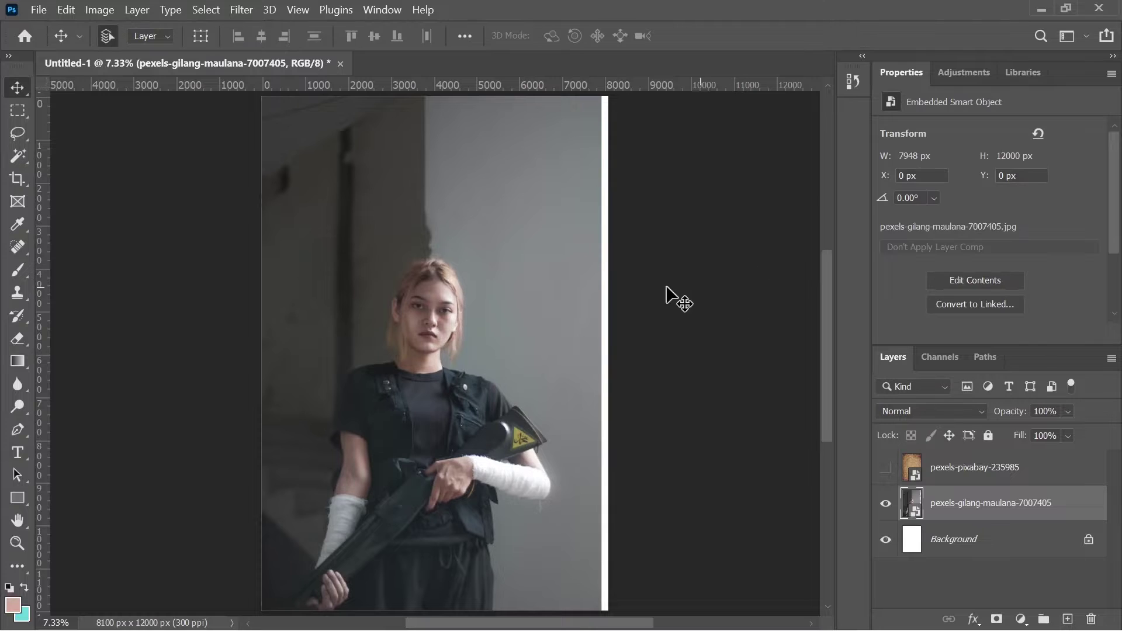
# - Select the woman automatically and mask out her background
pyautogui.click(18, 178)
pyautogui.click(18, 156)
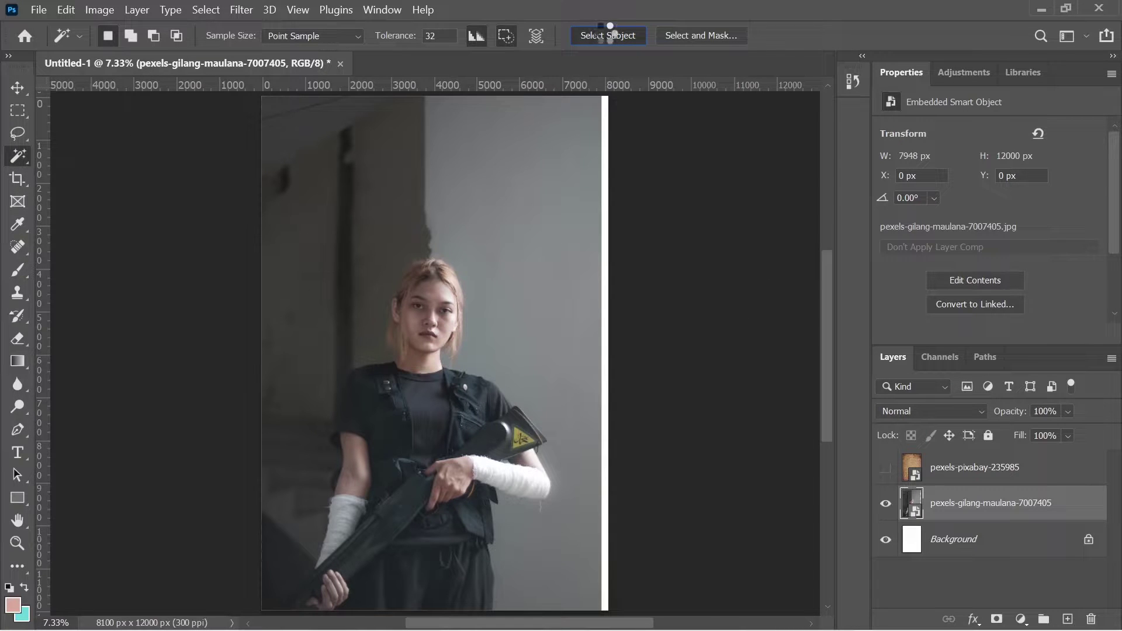
pyautogui.click(994, 619)
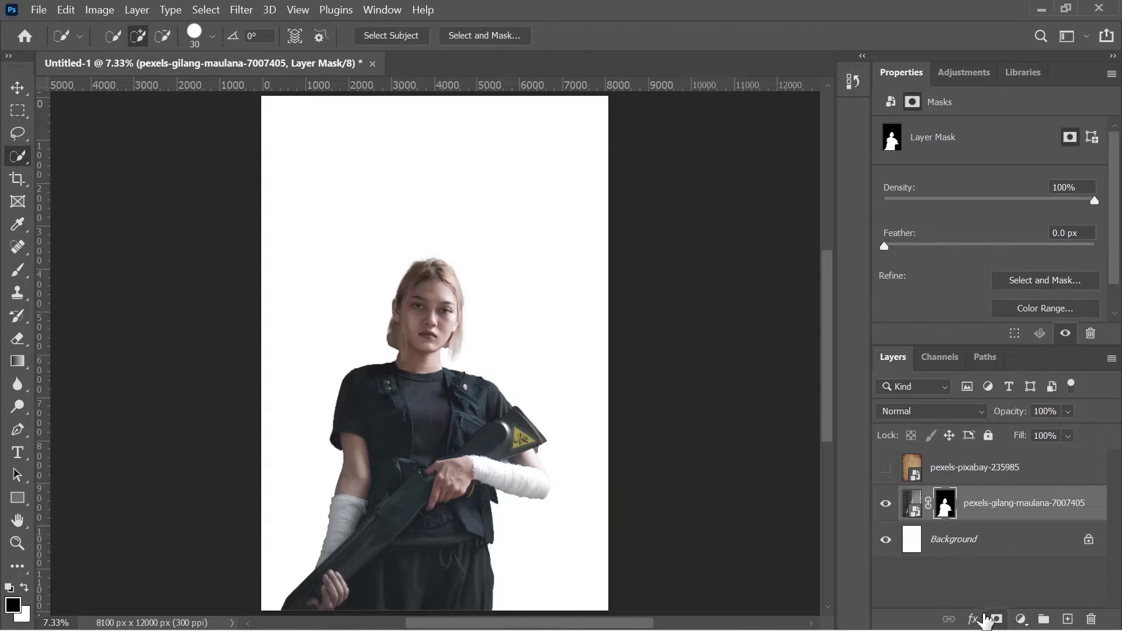
# - Show the paper texture layer and set its blend mode to Multiply
pyautogui.click(885, 470)
pyautogui.click(975, 470)
pyautogui.click(932, 412)
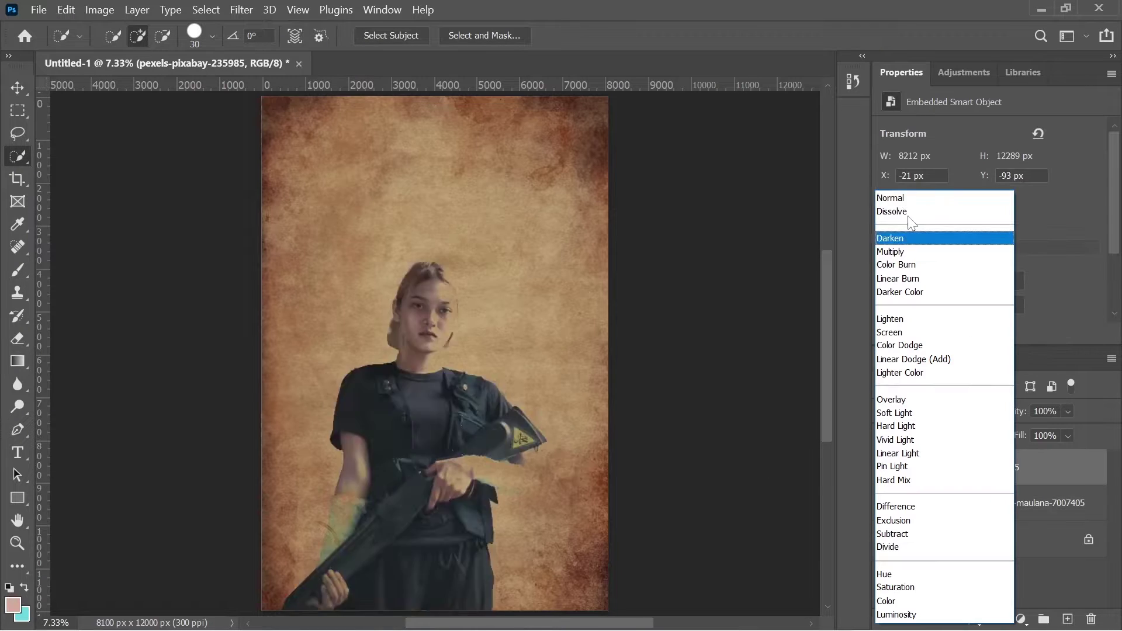
pyautogui.click(900, 252)
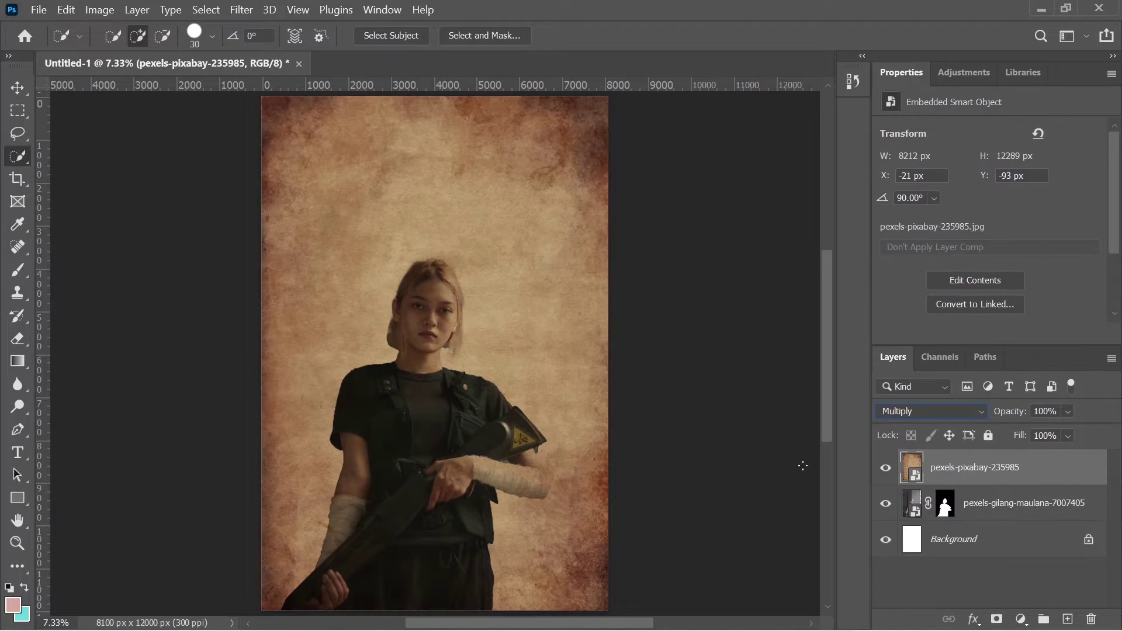
pyautogui.click(1023, 502)
pyautogui.click(931, 411)
# - Nudge the paper texture up and left, then hide it and select the woman layer
pyautogui.press('Escape')
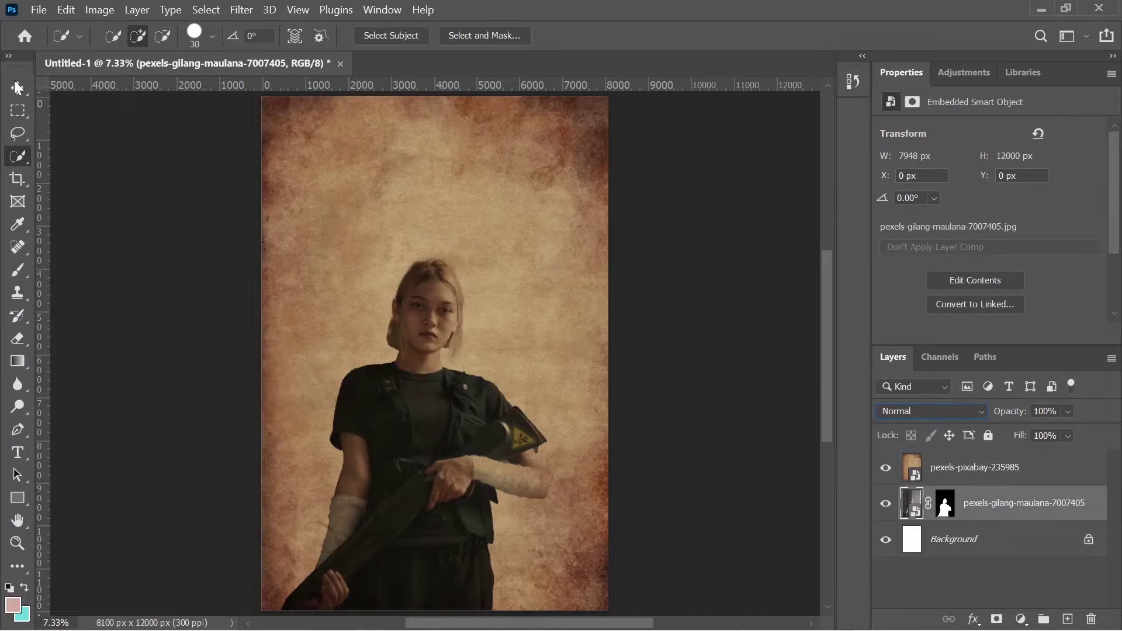
pyautogui.click(17, 88)
pyautogui.moveTo(421, 410)
pyautogui.mouseDown()
pyautogui.moveTo(413, 402)
pyautogui.moveTo(415, 421)
pyautogui.moveTo(419, 362)
pyautogui.mouseUp()
pyautogui.click(886, 467)
pyautogui.click(1023, 503)
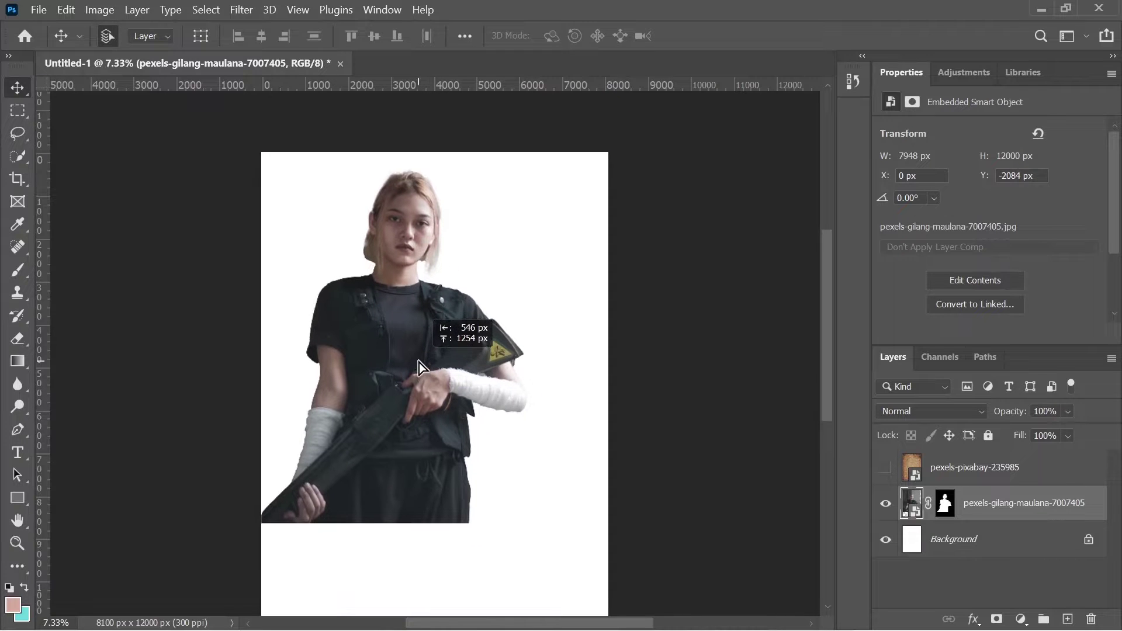
# - Shrink the woman and move her toward the top-left, then show the texture again
pyautogui.hotkey('ctrl', 't')
pyautogui.moveTo(268, 433)
pyautogui.mouseDown()
pyautogui.moveTo(350, 431)
pyautogui.moveTo(388, 375)
pyautogui.mouseUp()
pyautogui.click(855, 36)
pyautogui.click(886, 468)
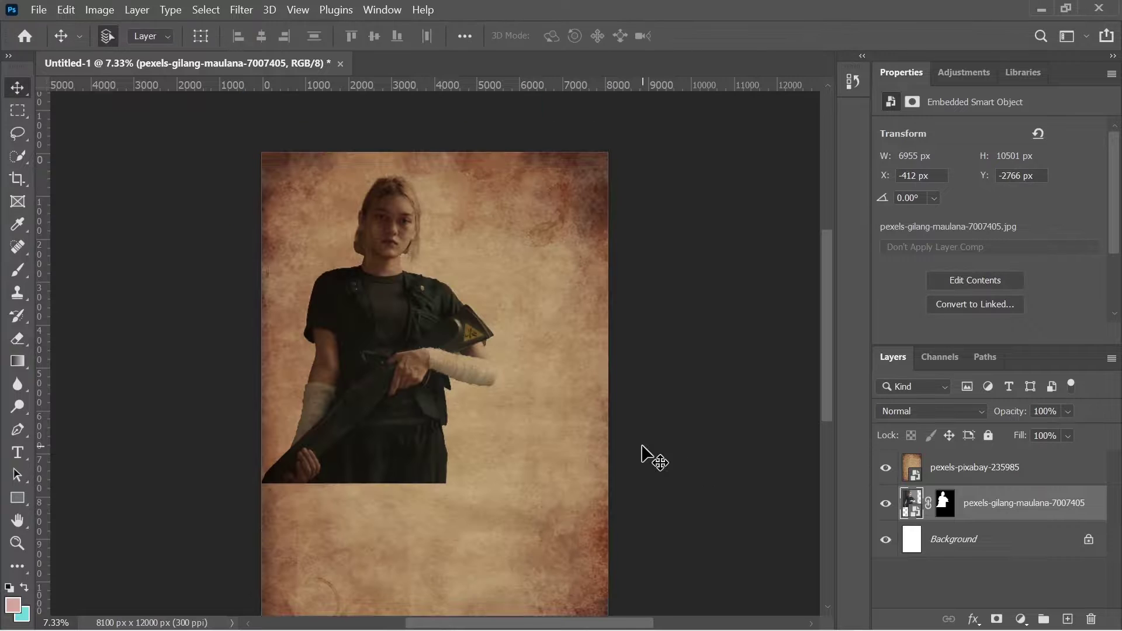
# - Fade the woman's bottom edge on her mask with a 2165 px black Soft Round brush
pyautogui.scroll(-2, 645, 450)
pyautogui.scroll(-1, 631, 449)
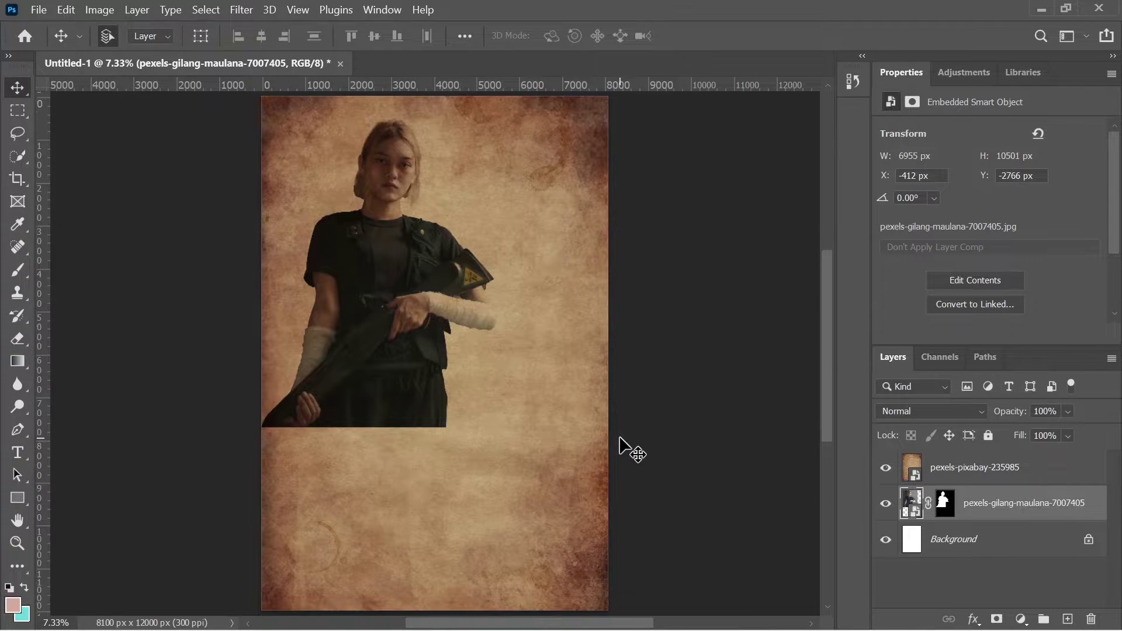
pyautogui.press('b')
pyautogui.click(944, 503)
pyautogui.press('d')
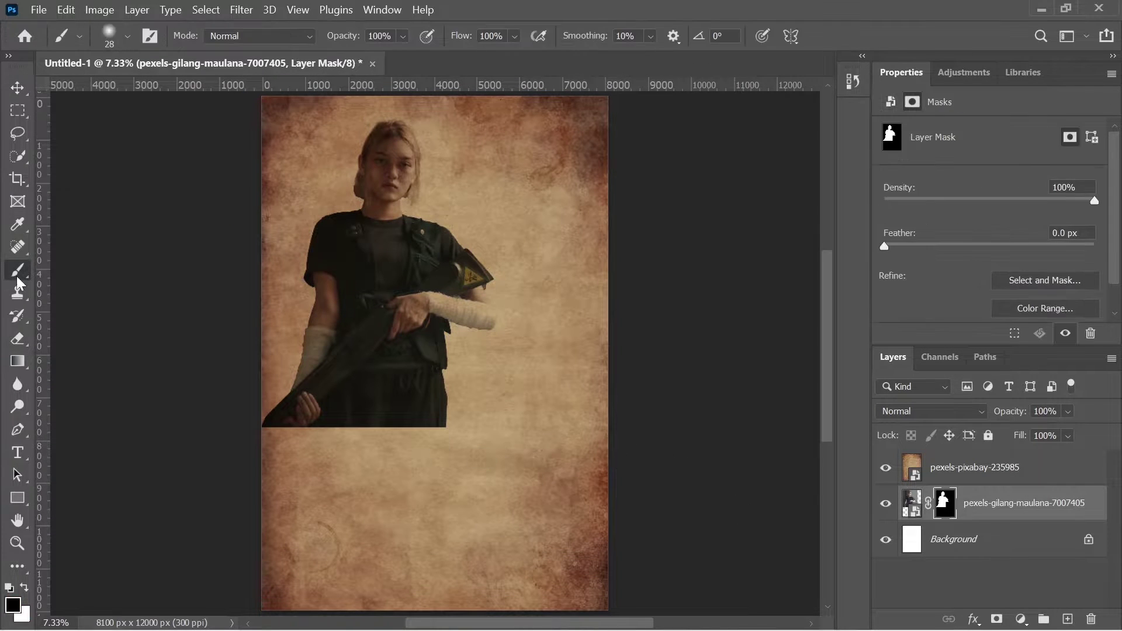
pyautogui.rightClick(102, 105)
pyautogui.click(76, 266)
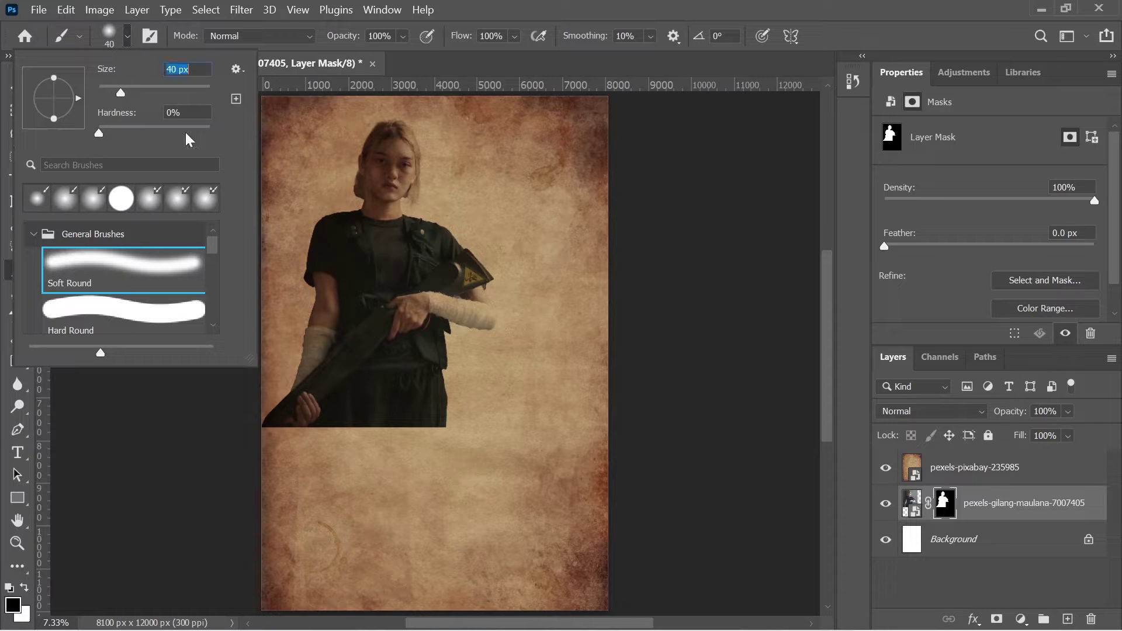
pyautogui.write('2165')
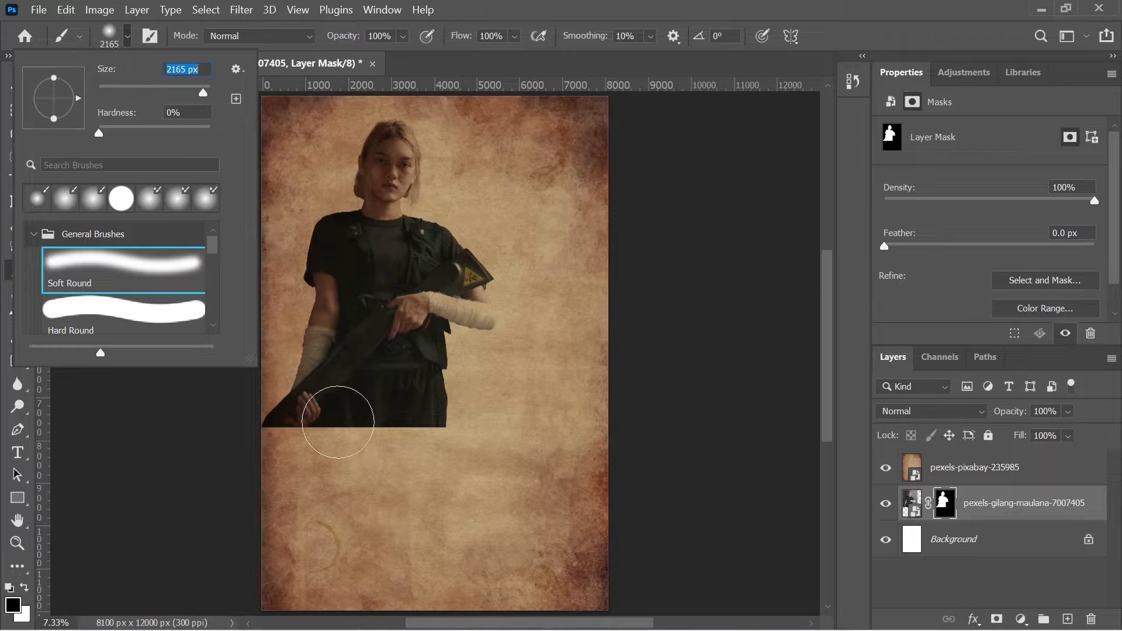
pyautogui.press('Return')
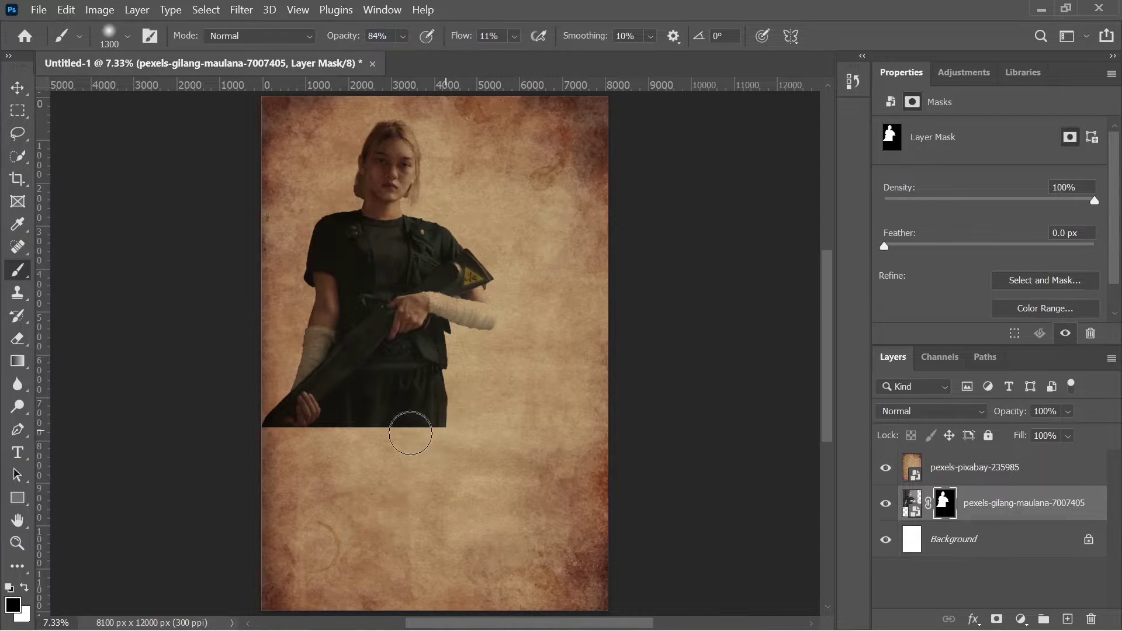
pyautogui.moveTo(411, 433)
pyautogui.mouseDown()
pyautogui.moveTo(462, 429)
pyautogui.moveTo(292, 445)
pyautogui.moveTo(423, 433)
pyautogui.moveTo(388, 438)
pyautogui.moveTo(350, 413)
pyautogui.moveTo(288, 427)
pyautogui.moveTo(303, 460)
pyautogui.mouseUp()
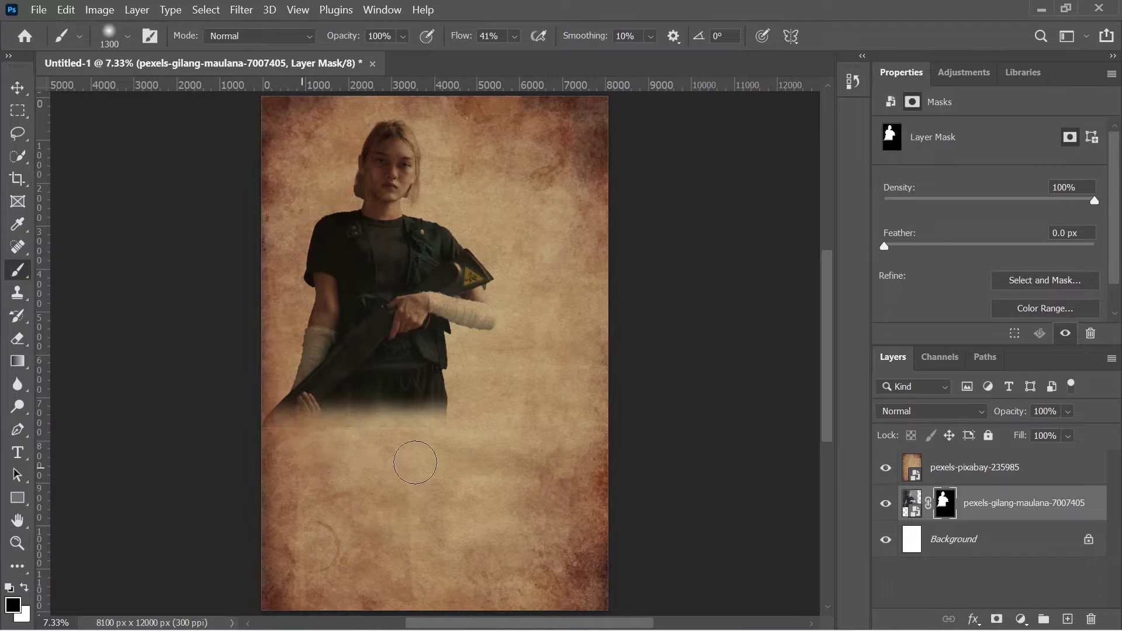
pyautogui.click(912, 503)
pyautogui.click(38, 10)
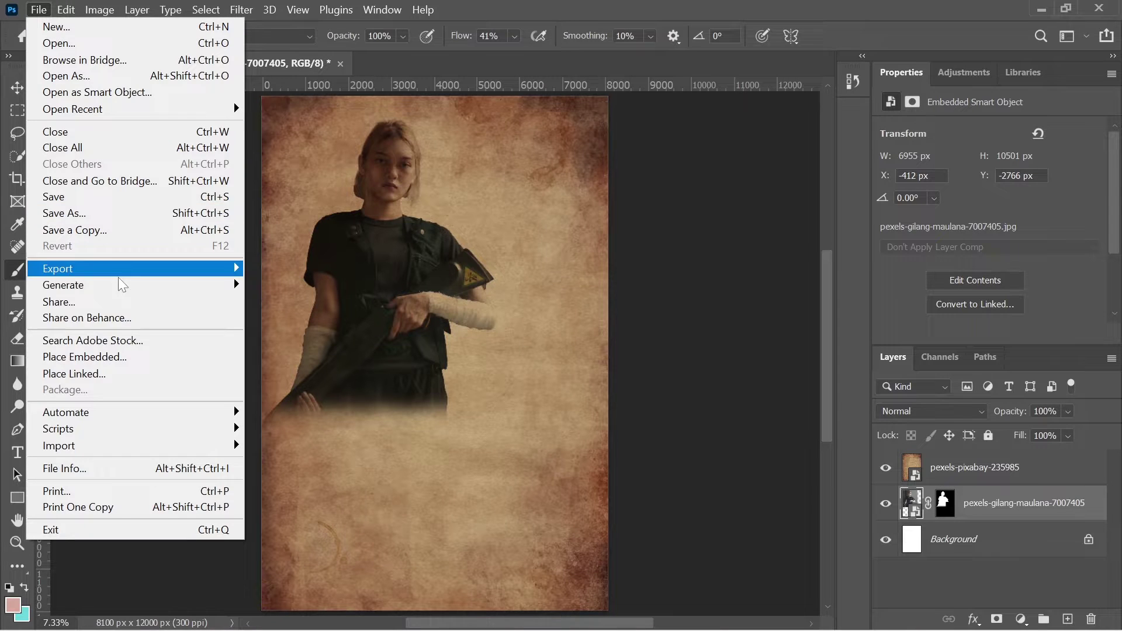
# - Place the snowy field photo and position it in the lower half of the canvas
pyautogui.click(111, 356)
pyautogui.click(786, 409)
pyautogui.moveTo(434, 234); pyautogui.dragTo(432, 355)
pyautogui.click(870, 36)
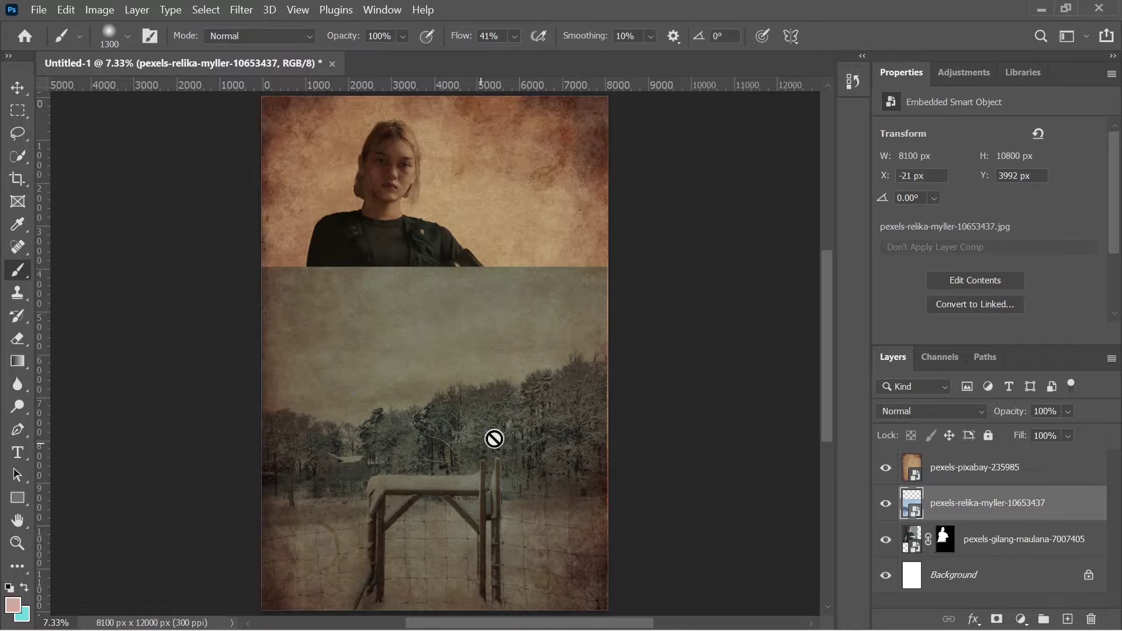
pyautogui.press('v')
pyautogui.scroll(-1, 493, 439)
pyautogui.click(423, 351)
pyautogui.click(886, 467)
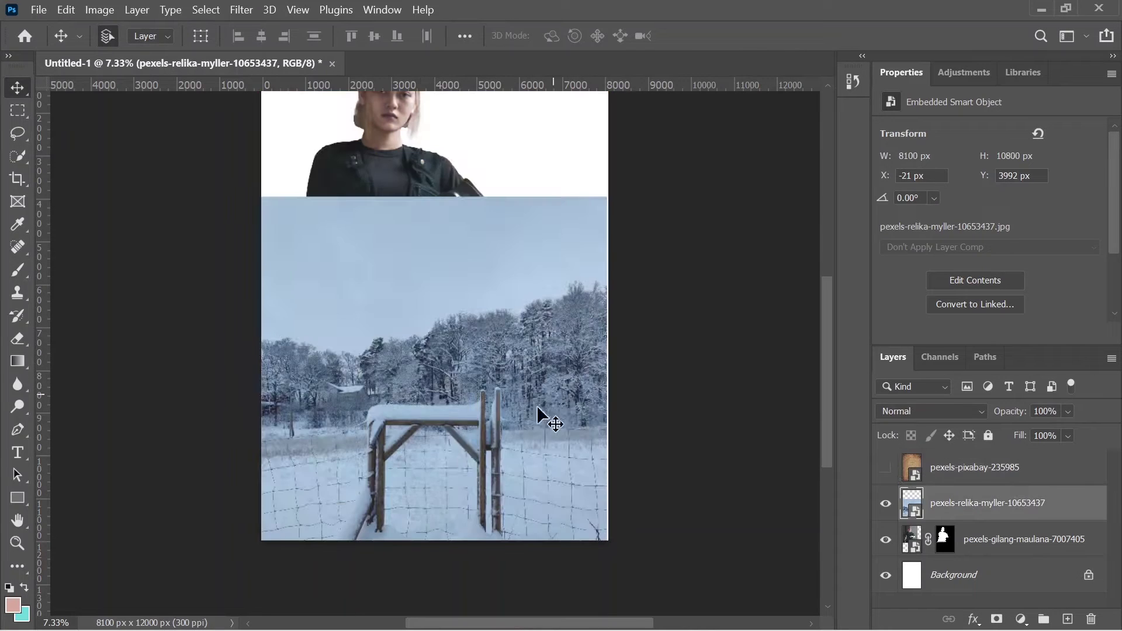
pyautogui.moveTo(536, 405); pyautogui.dragTo(456, 408)
# - Mask the snowy field's top in black so the woman's hands and arms show through
pyautogui.click(997, 618)
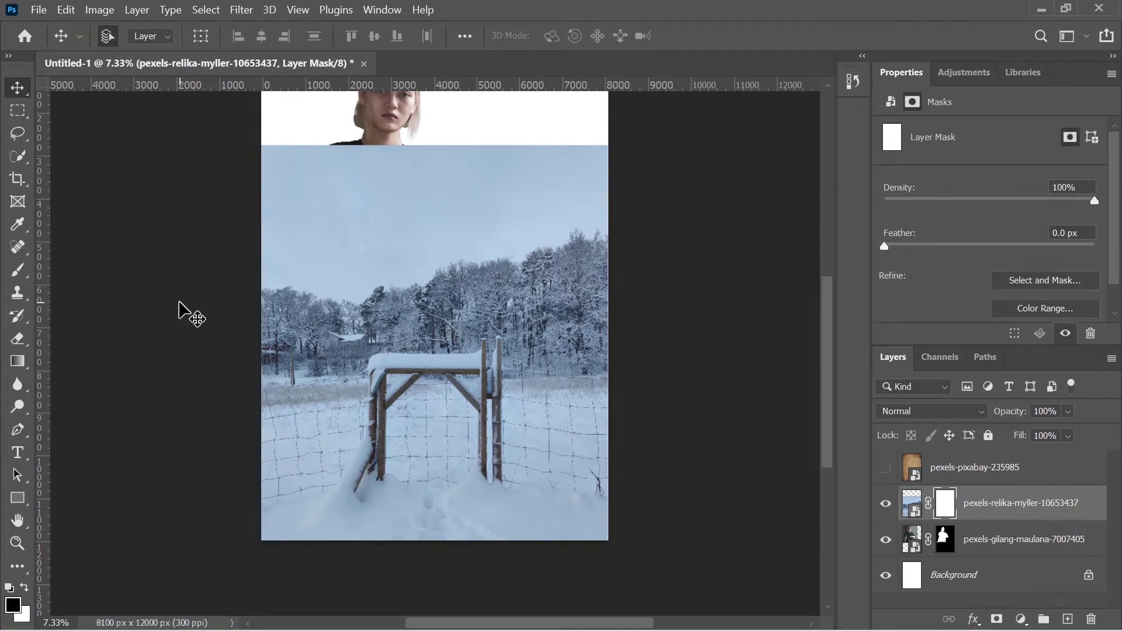
pyautogui.press('b')
pyautogui.press('d')
pyautogui.moveTo(281, 169)
pyautogui.mouseDown()
pyautogui.moveTo(386, 163)
pyautogui.moveTo(508, 126)
pyautogui.moveTo(421, 192)
pyautogui.moveTo(293, 205)
pyautogui.moveTo(556, 223)
pyautogui.moveTo(332, 250)
pyautogui.moveTo(505, 137)
pyautogui.mouseUp()
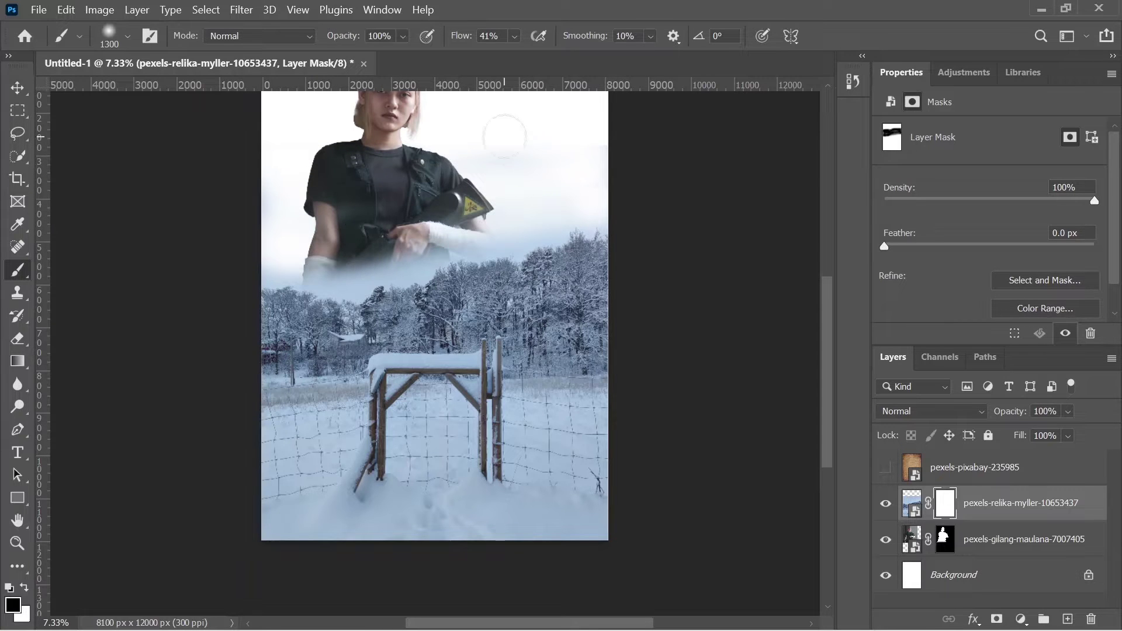
pyautogui.moveTo(345, 254); pyautogui.dragTo(398, 252)
pyautogui.rightClick(424, 192)
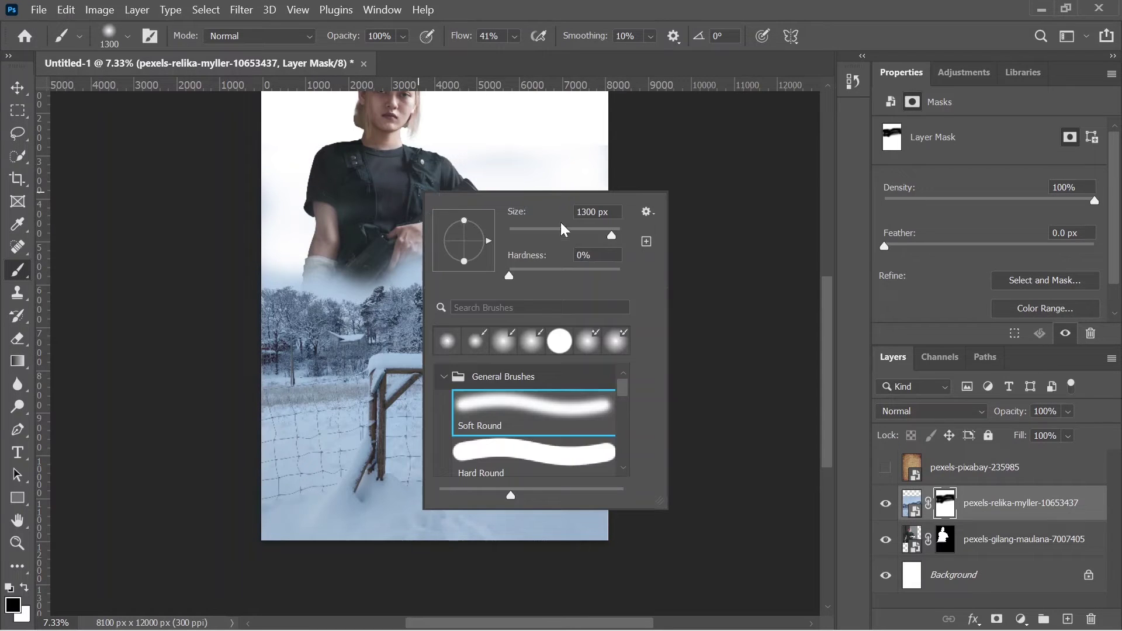
pyautogui.click(363, 255)
pyautogui.moveTo(275, 270)
pyautogui.mouseDown()
pyautogui.moveTo(369, 285)
pyautogui.moveTo(448, 229)
pyautogui.moveTo(552, 389)
pyautogui.mouseUp()
pyautogui.press('v')
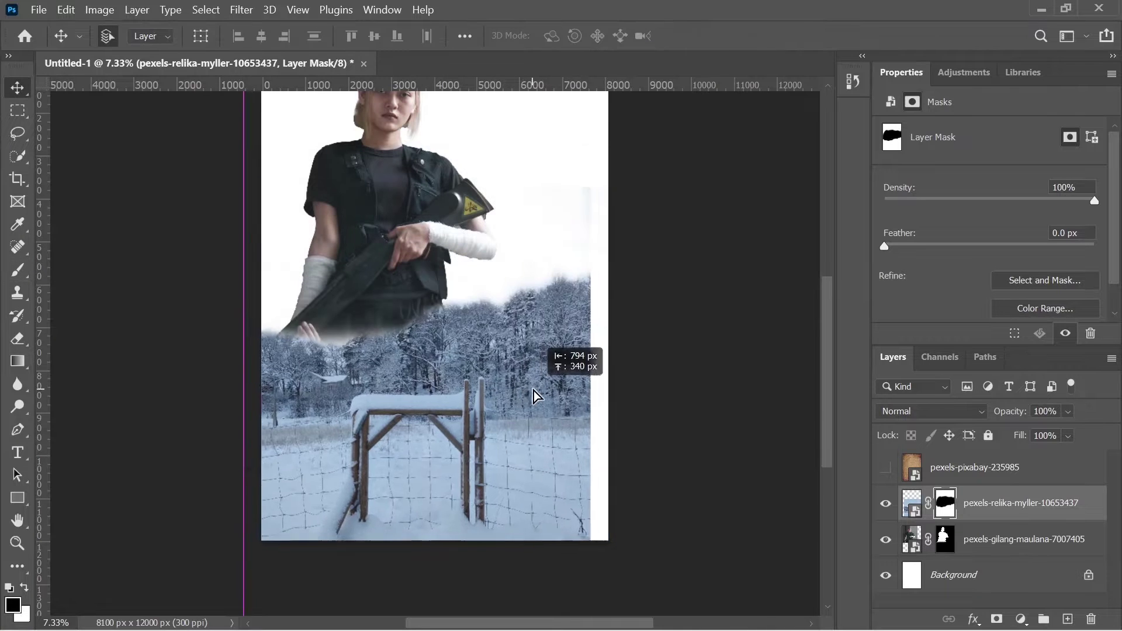
pyautogui.click(886, 467)
# - Mask the paper texture and brush it off the woman's face, arms and forearm glow
pyautogui.click(396, 238)
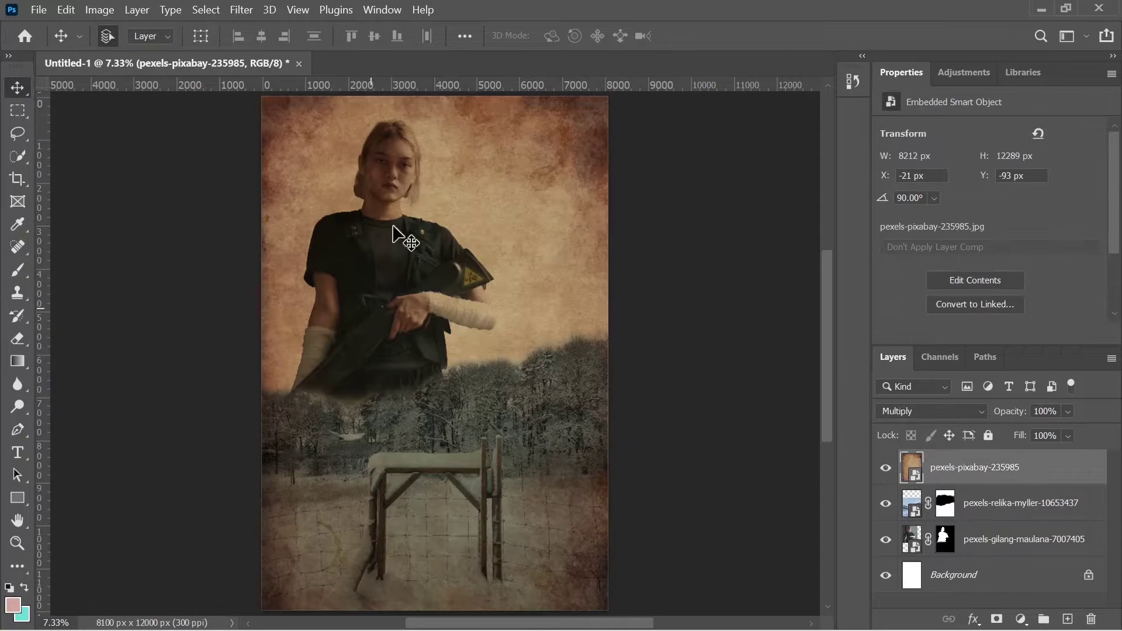
pyautogui.press('b')
pyautogui.click(997, 619)
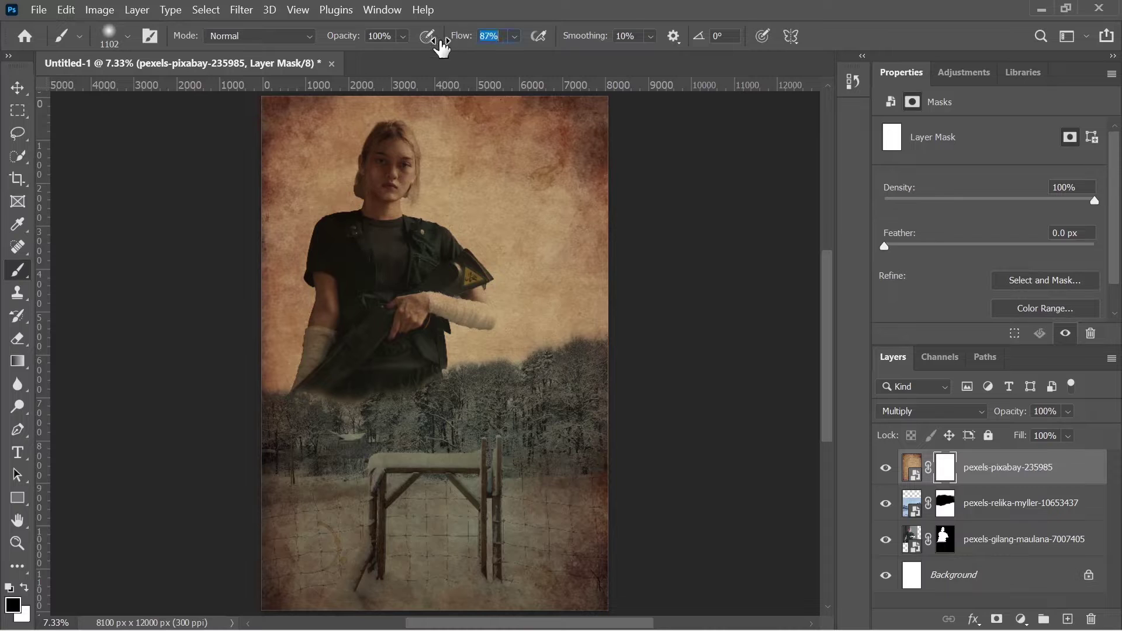
pyautogui.moveTo(389, 148); pyautogui.dragTo(398, 187)
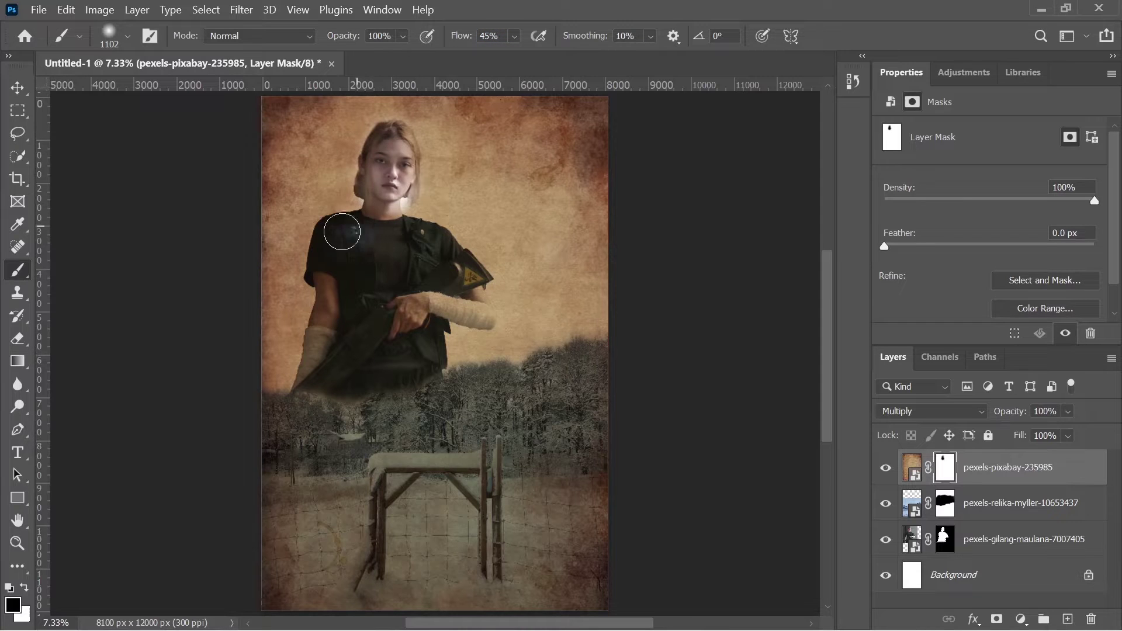
pyautogui.moveTo(343, 233)
pyautogui.mouseDown()
pyautogui.moveTo(335, 326)
pyautogui.moveTo(348, 263)
pyautogui.moveTo(376, 363)
pyautogui.moveTo(419, 243)
pyautogui.moveTo(417, 316)
pyautogui.moveTo(442, 295)
pyautogui.moveTo(399, 140)
pyautogui.moveTo(388, 250)
pyautogui.moveTo(363, 269)
pyautogui.mouseUp()
pyautogui.rightClick(554, 218)
pyautogui.press('Return')
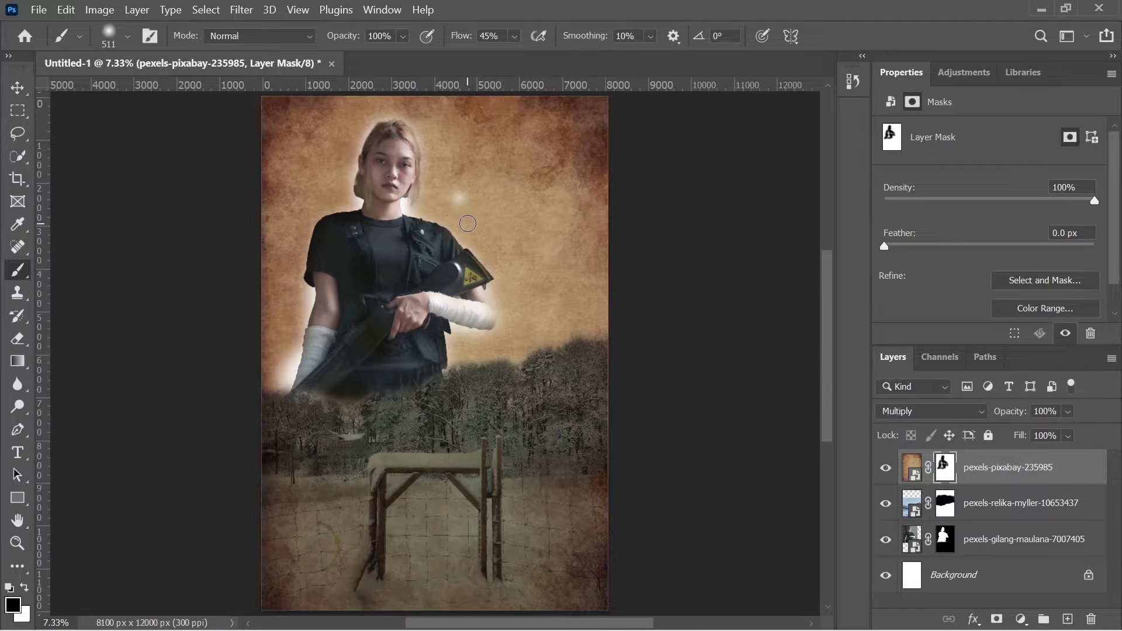
pyautogui.hotkey('ctrl', '+')
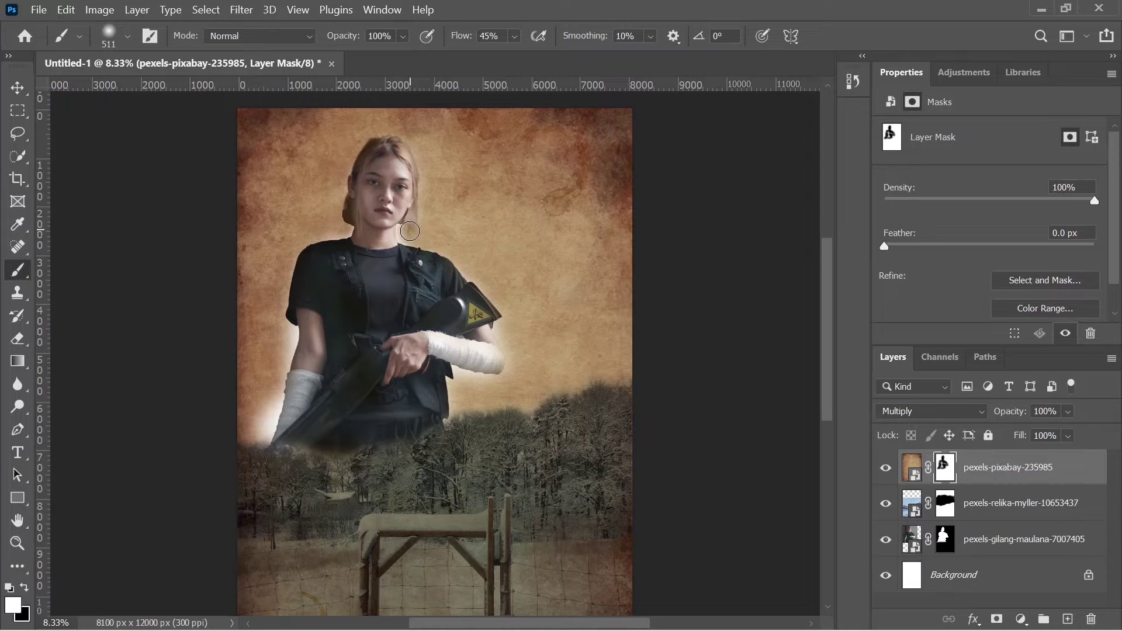
pyautogui.moveTo(295, 340); pyautogui.dragTo(268, 439)
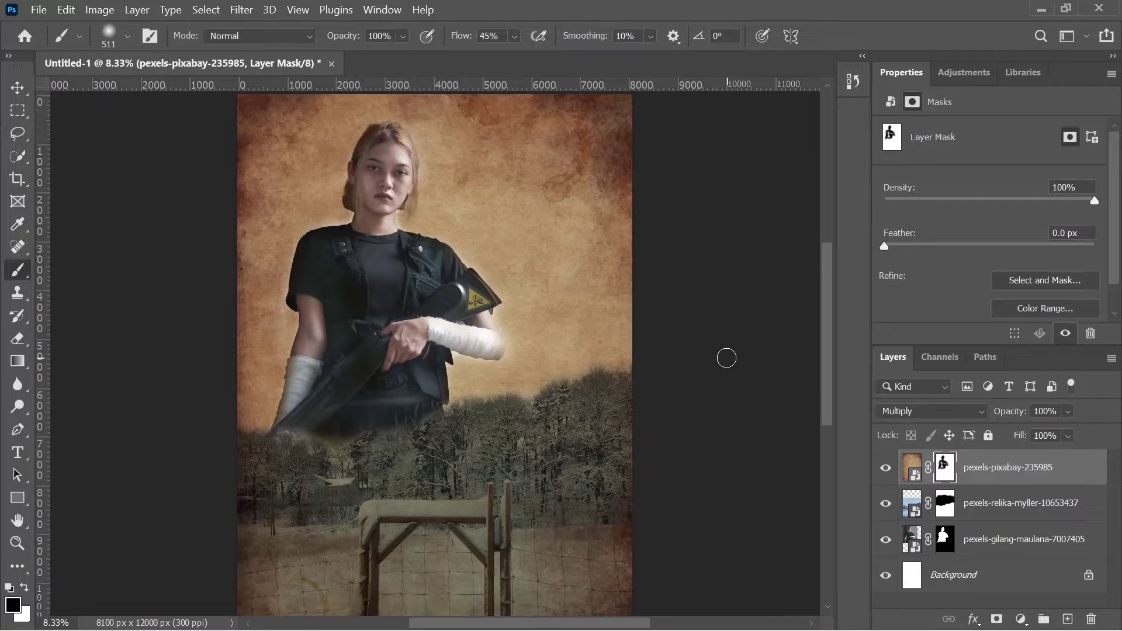
# - Clip a Color Balance layer to the snowy field, midtones at +33 red and -41 yellow
pyautogui.scroll(-1, 621, 430)
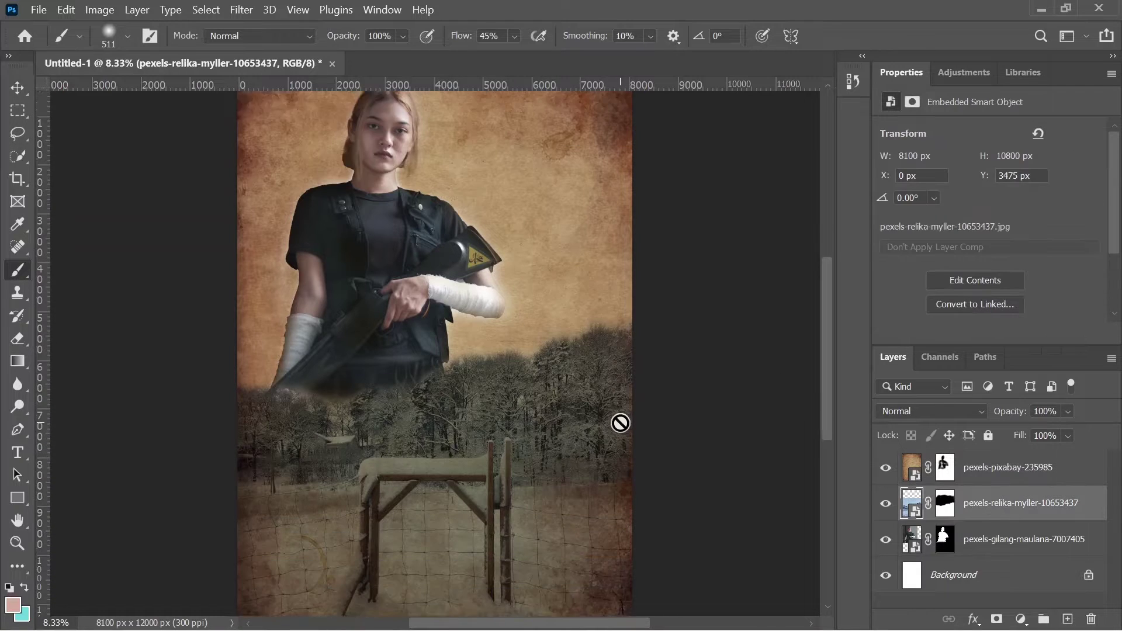
pyautogui.click(1021, 619)
pyautogui.click(1002, 464)
pyautogui.hotkey('ctrl', 'alt', 'g')
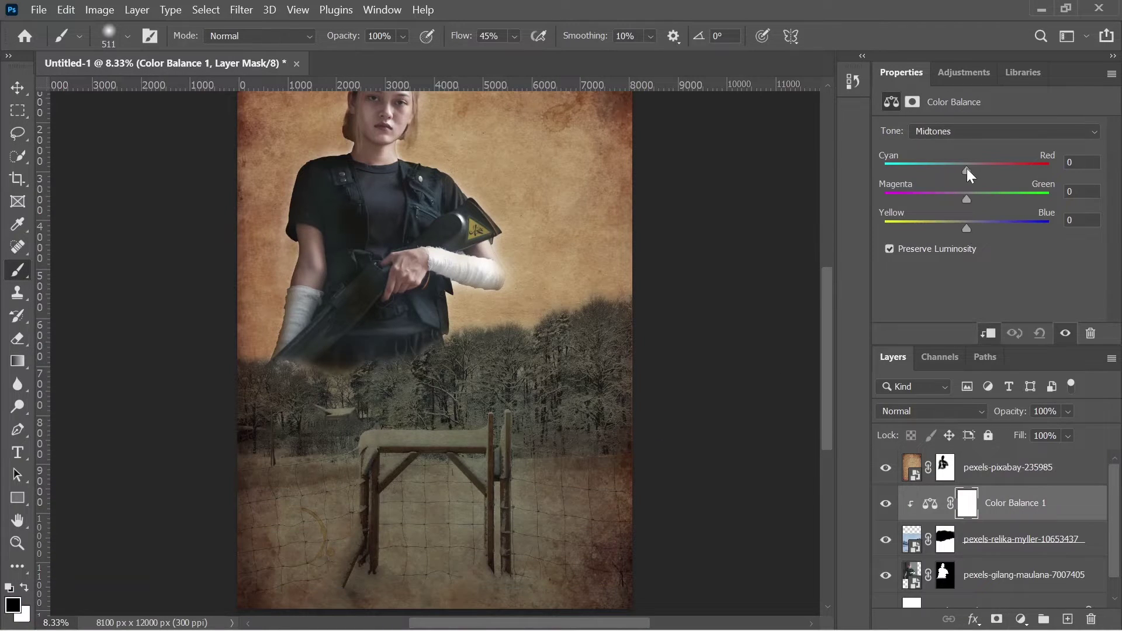
pyautogui.moveTo(967, 170); pyautogui.dragTo(1002, 173)
pyautogui.moveTo(967, 228)
pyautogui.mouseDown()
pyautogui.moveTo(920, 227)
pyautogui.moveTo(934, 222)
pyautogui.mouseUp()
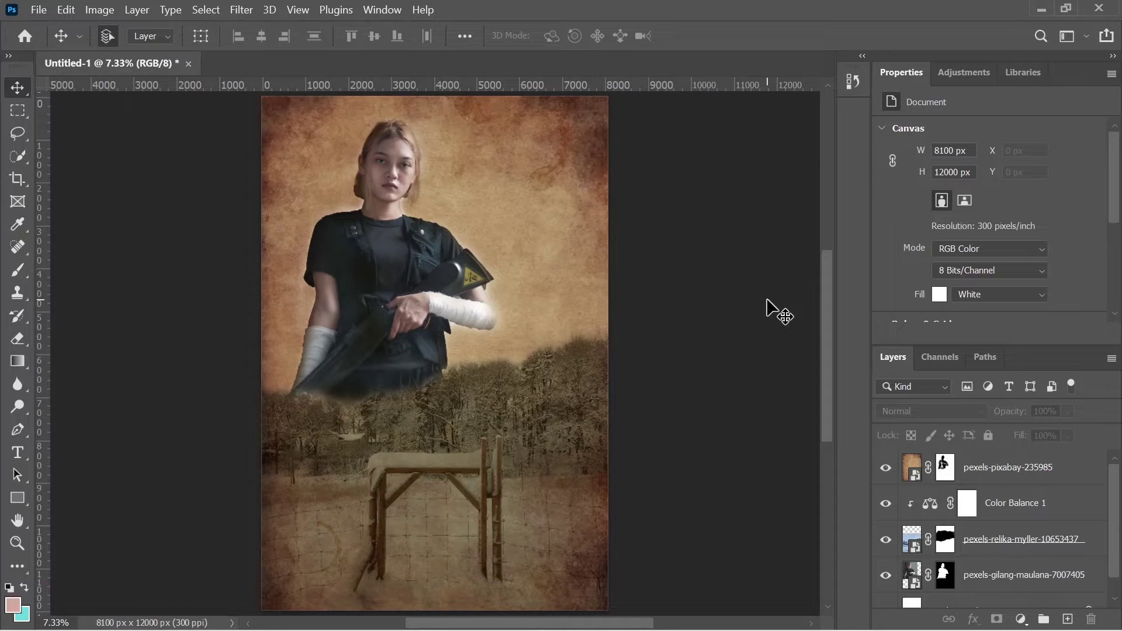
pyautogui.click(885, 468)
# - Paint the paper texture mask black over the lower snow and fence with a large soft brush
pyautogui.click(1004, 468)
pyautogui.press('b')
pyautogui.rightClick(494, 319)
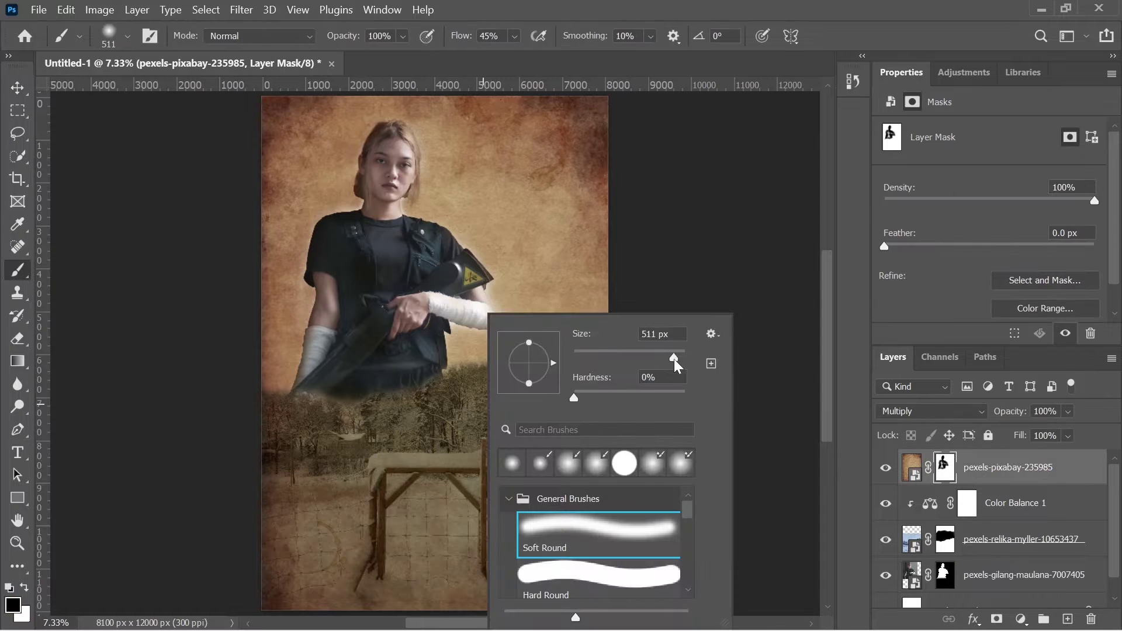
pyautogui.moveTo(577, 446)
pyautogui.mouseDown()
pyautogui.moveTo(609, 440)
pyautogui.moveTo(602, 375)
pyautogui.moveTo(275, 426)
pyautogui.moveTo(291, 550)
pyautogui.moveTo(509, 561)
pyautogui.moveTo(608, 388)
pyautogui.moveTo(576, 505)
pyautogui.moveTo(322, 560)
pyautogui.mouseUp()
pyautogui.press('x')
pyautogui.scroll(-2, 330, 552)
pyautogui.scroll(-2, 338, 564)
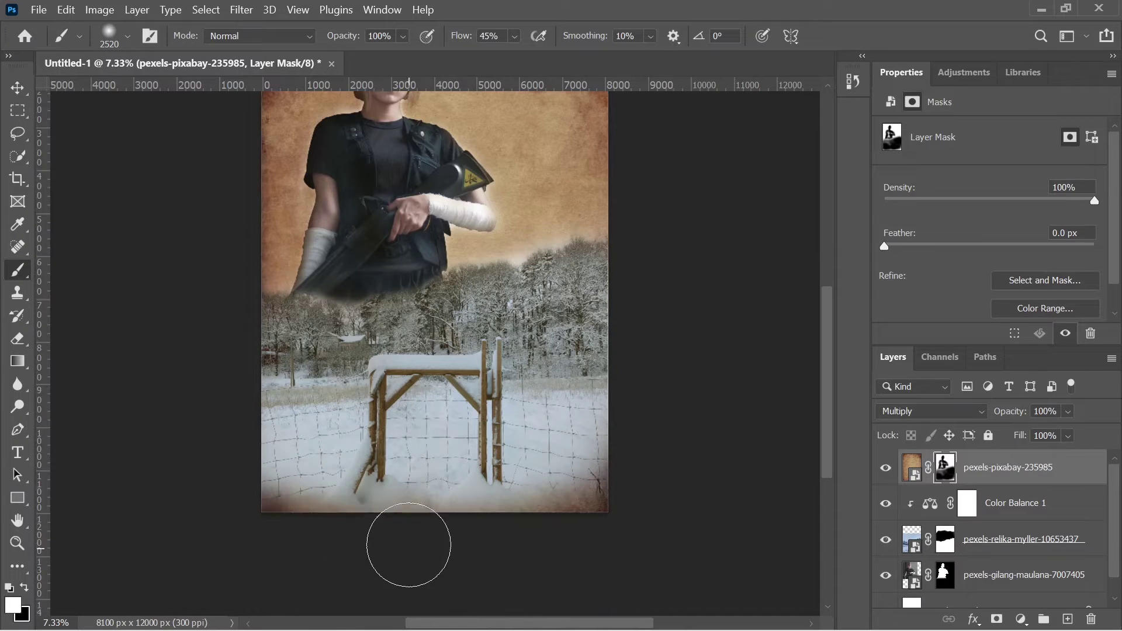
pyautogui.scroll(3, 672, 358)
pyautogui.scroll(1, 690, 326)
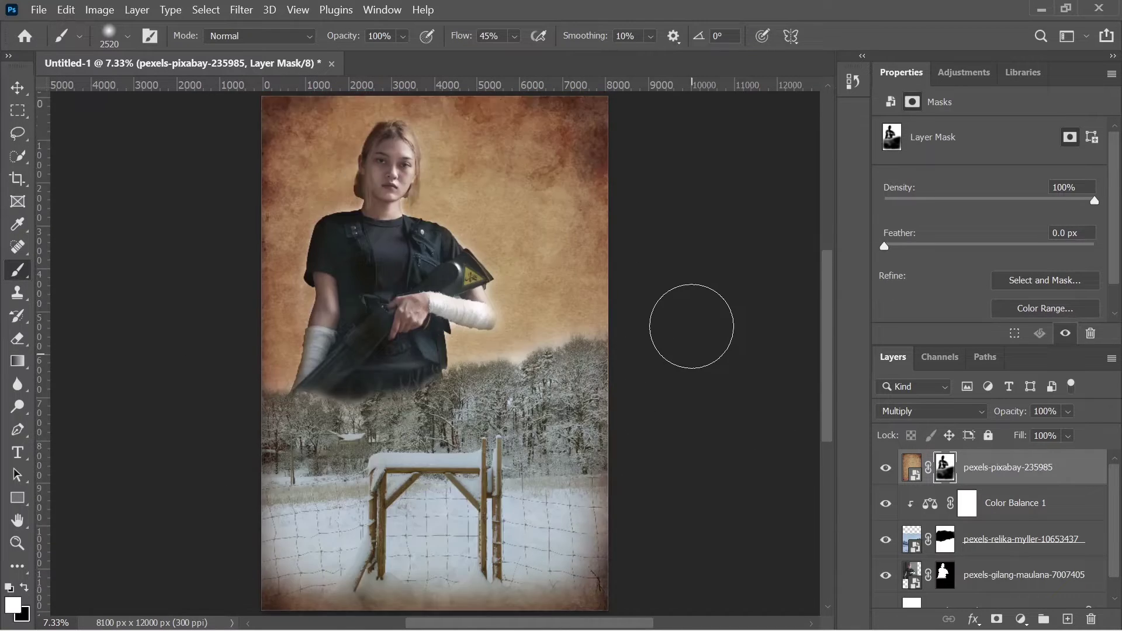
pyautogui.scroll(2, 692, 326)
pyautogui.scroll(-1, 692, 326)
pyautogui.scroll(-1, 694, 343)
pyautogui.click(1032, 504)
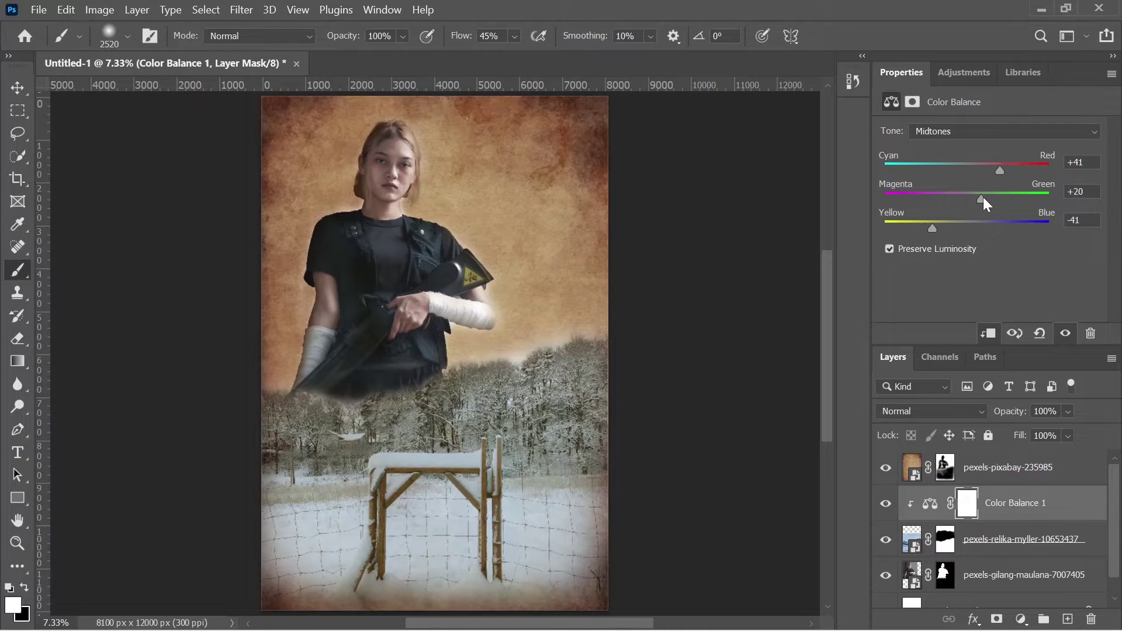
# - Refine Color Balance: midtones toward magenta, shadows toward red, highlights slightly cyan-green
pyautogui.moveTo(984, 198)
pyautogui.mouseDown()
pyautogui.moveTo(969, 196)
pyautogui.moveTo(988, 223)
pyautogui.mouseUp()
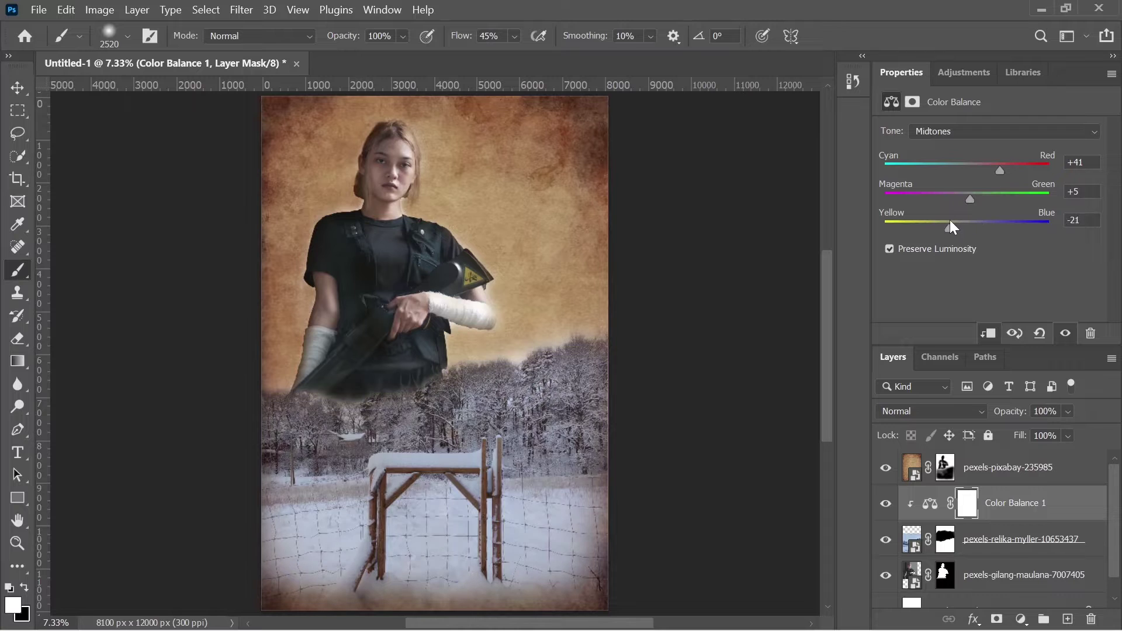
pyautogui.click(993, 131)
pyautogui.click(965, 146)
pyautogui.moveTo(967, 170); pyautogui.dragTo(992, 168)
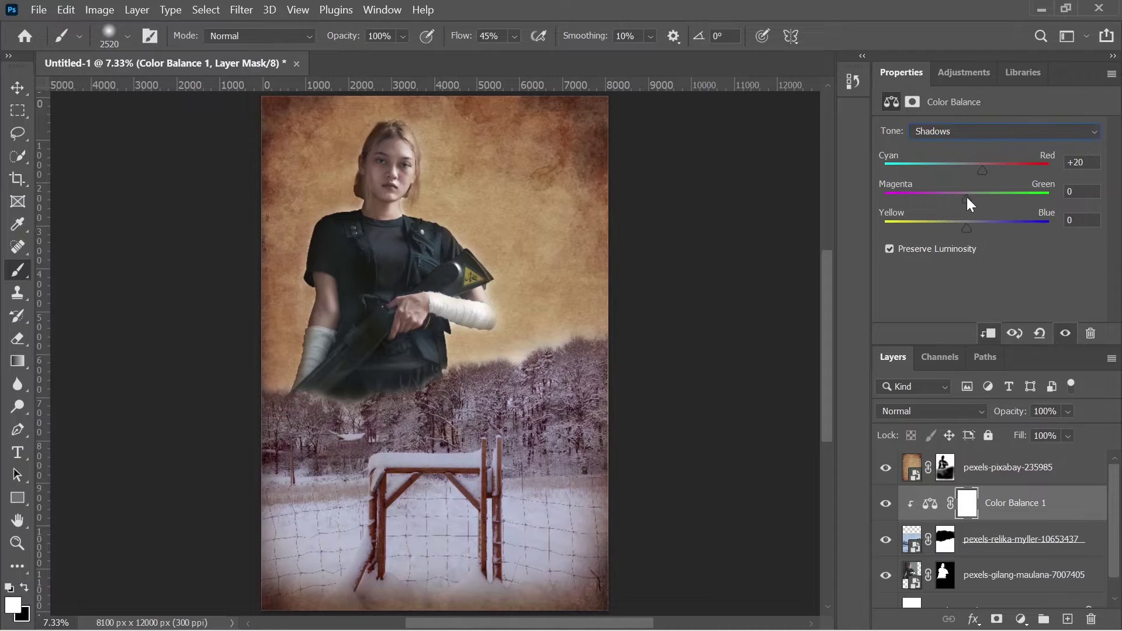
pyautogui.click(994, 131)
pyautogui.click(973, 173)
pyautogui.moveTo(973, 171)
pyautogui.mouseDown()
pyautogui.moveTo(956, 170)
pyautogui.moveTo(972, 198)
pyautogui.mouseUp()
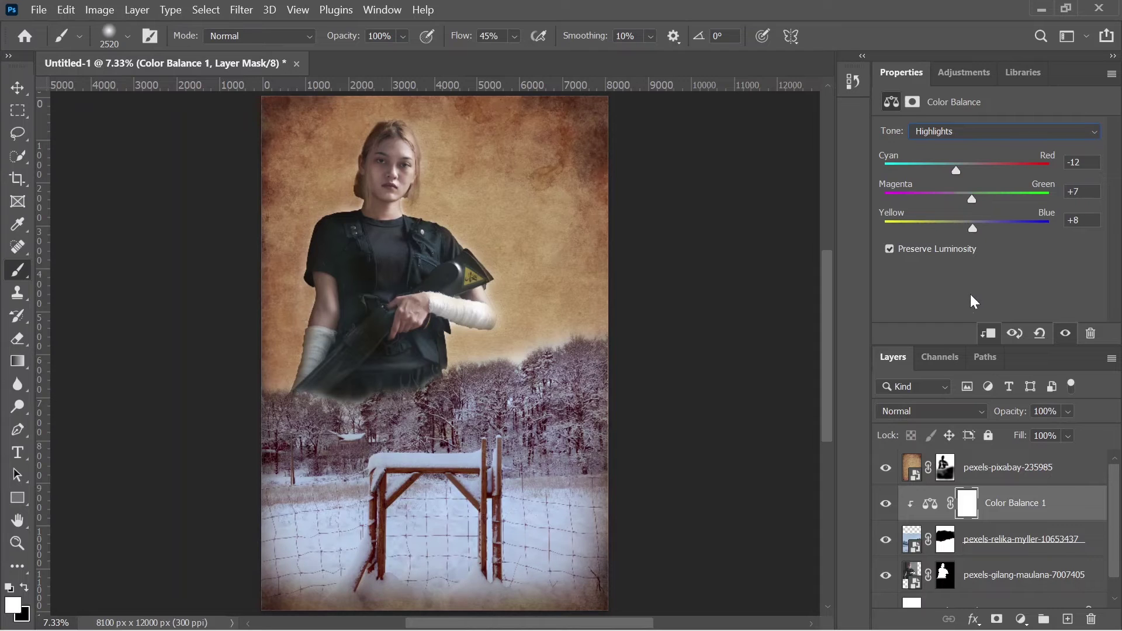
# - Add a clipped Color Lookup using Moonlight.3DL at 90% opacity to the snowy field
pyautogui.click(1021, 619)
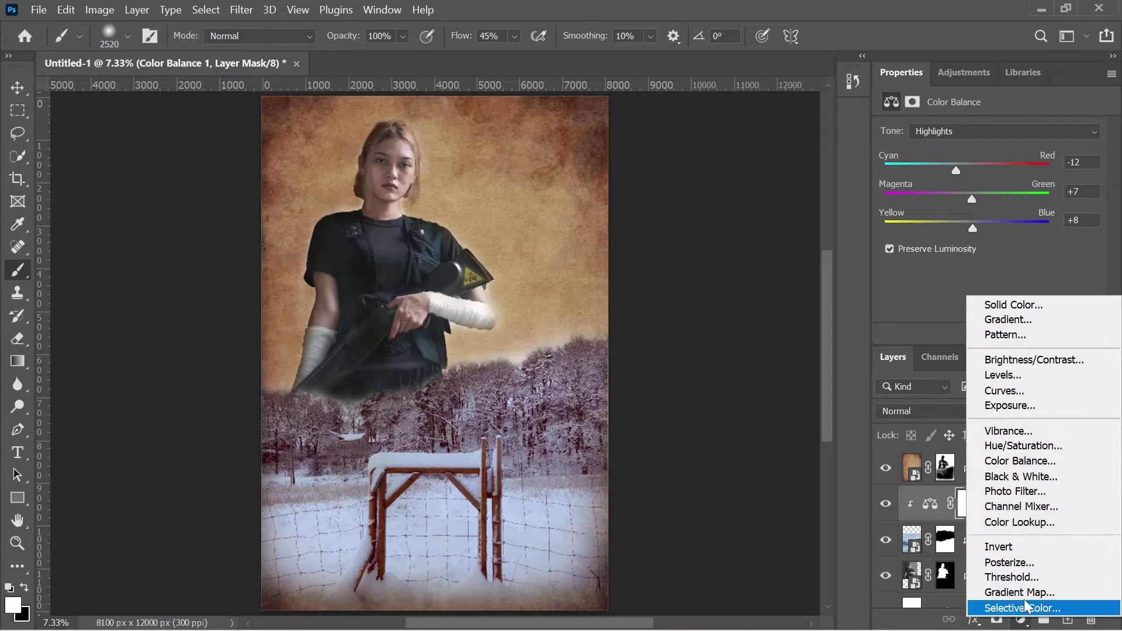
pyautogui.click(1030, 522)
pyautogui.click(991, 338)
pyautogui.click(1023, 131)
pyautogui.click(953, 420)
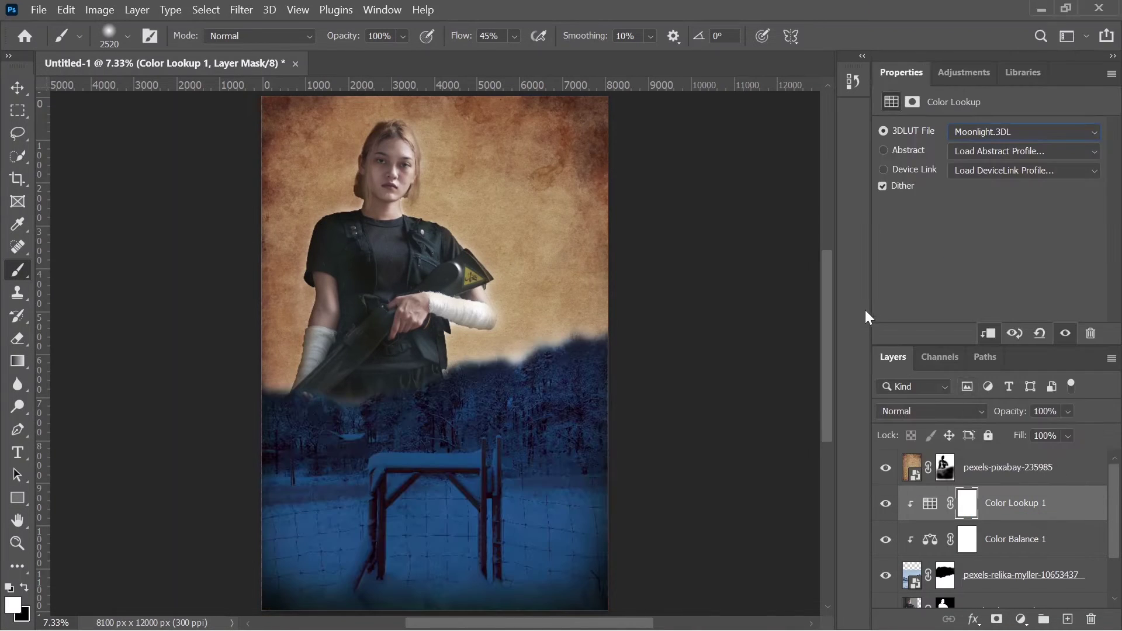
pyautogui.moveTo(1064, 412); pyautogui.dragTo(1078, 426)
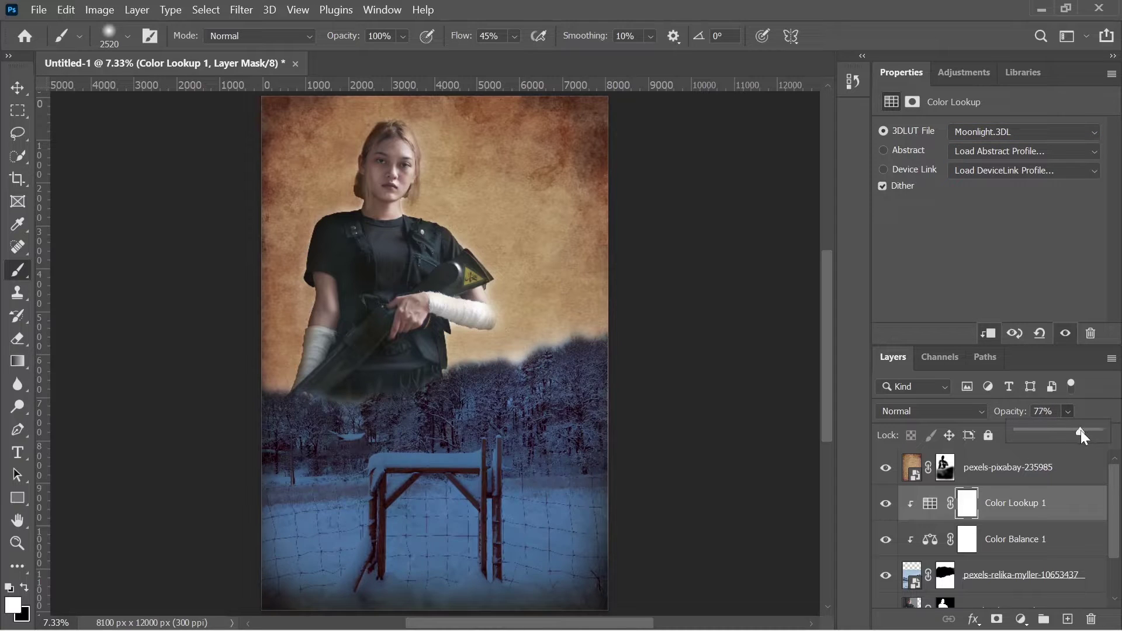
pyautogui.moveTo(1078, 426); pyautogui.dragTo(1091, 429)
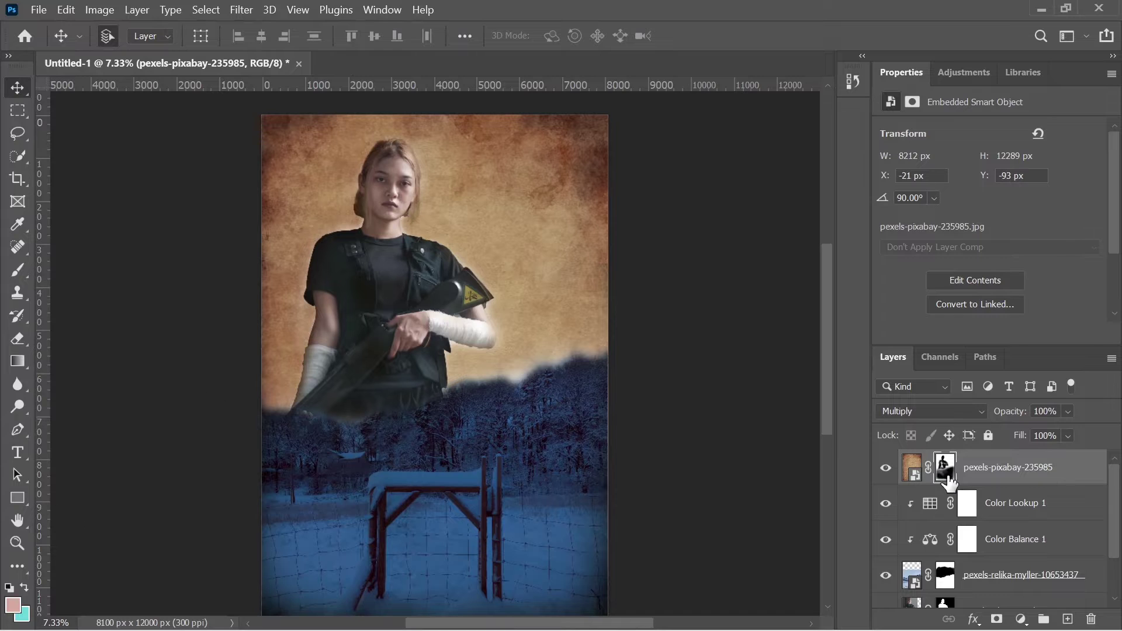
# - Paint white on the texture mask to restore the texture over the left arm, brush at 417 px
pyautogui.click(946, 474)
pyautogui.press('b')
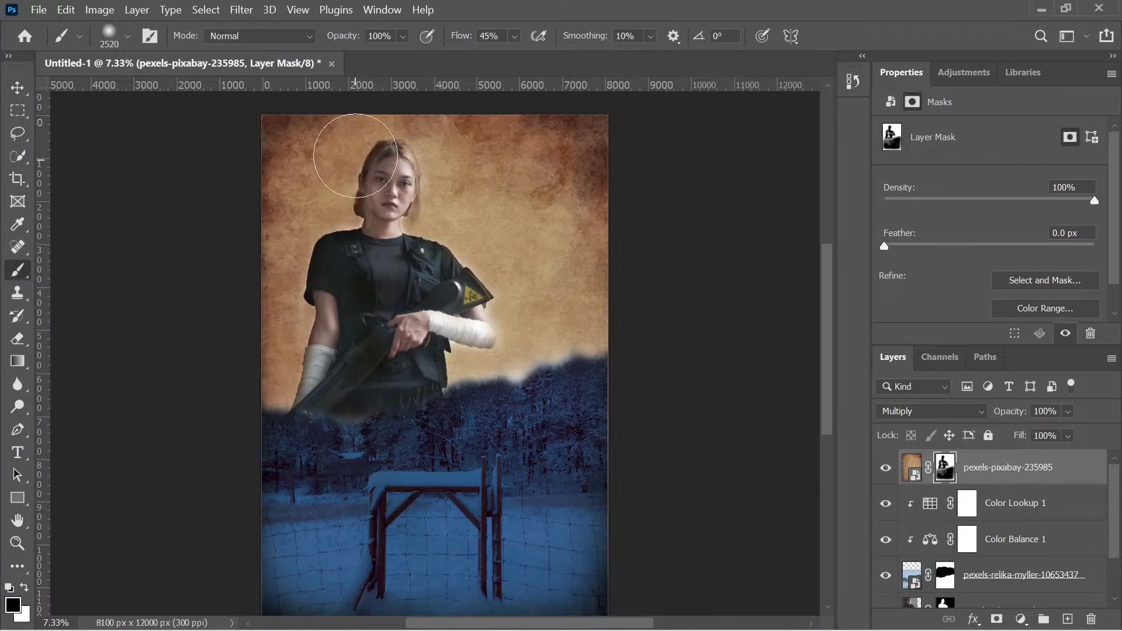
pyautogui.press('x')
pyautogui.moveTo(349, 272); pyautogui.dragTo(281, 451)
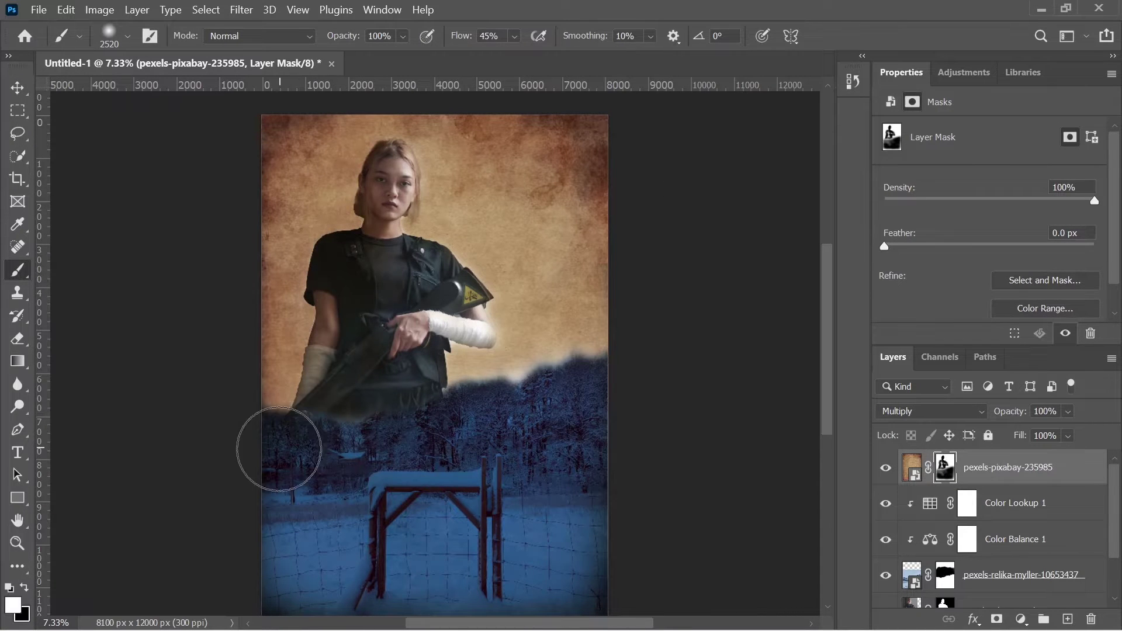
pyautogui.scroll(-1, 792, 319)
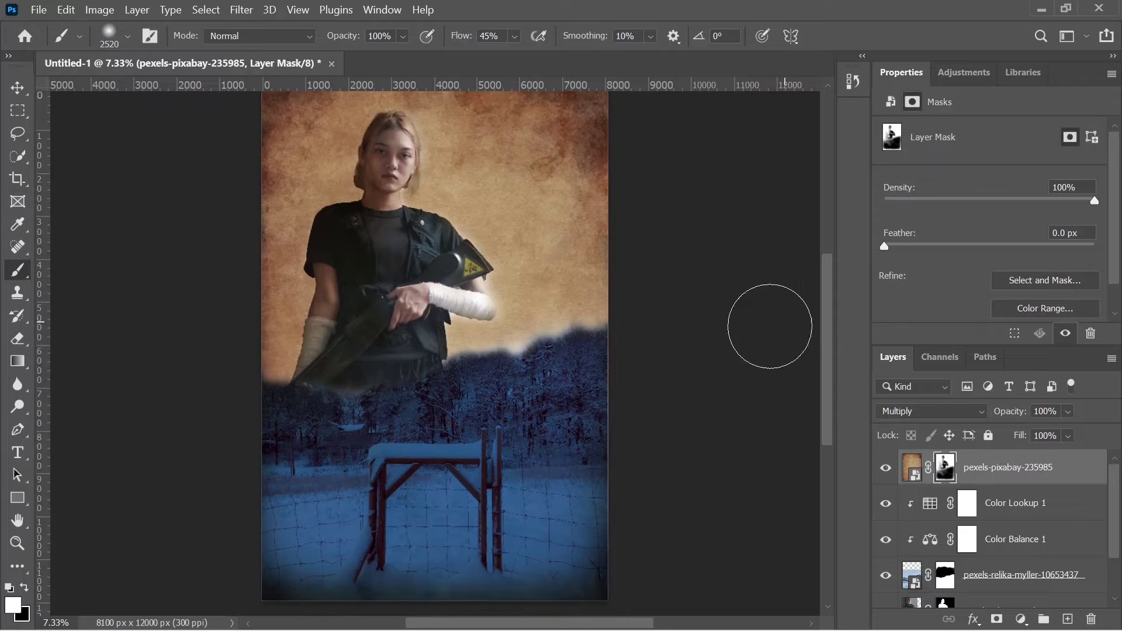
pyautogui.rightClick(786, 316)
pyautogui.moveTo(782, 309); pyautogui.dragTo(777, 305)
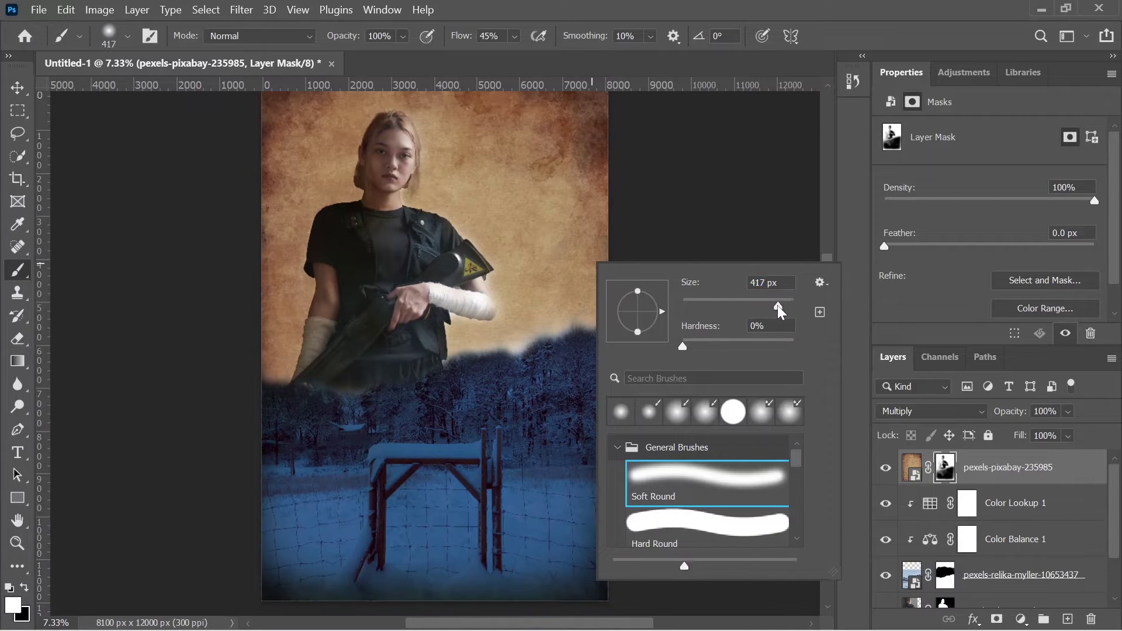
pyautogui.press('Return')
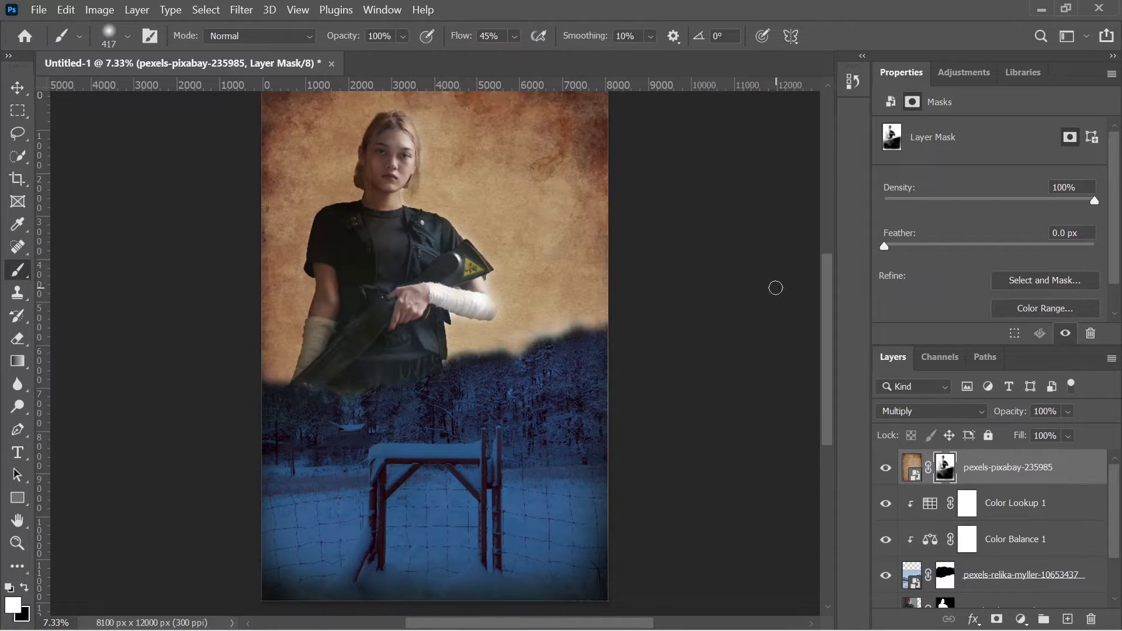
pyautogui.scroll(1, 776, 288)
pyautogui.click(39, 10)
pyautogui.click(997, 503)
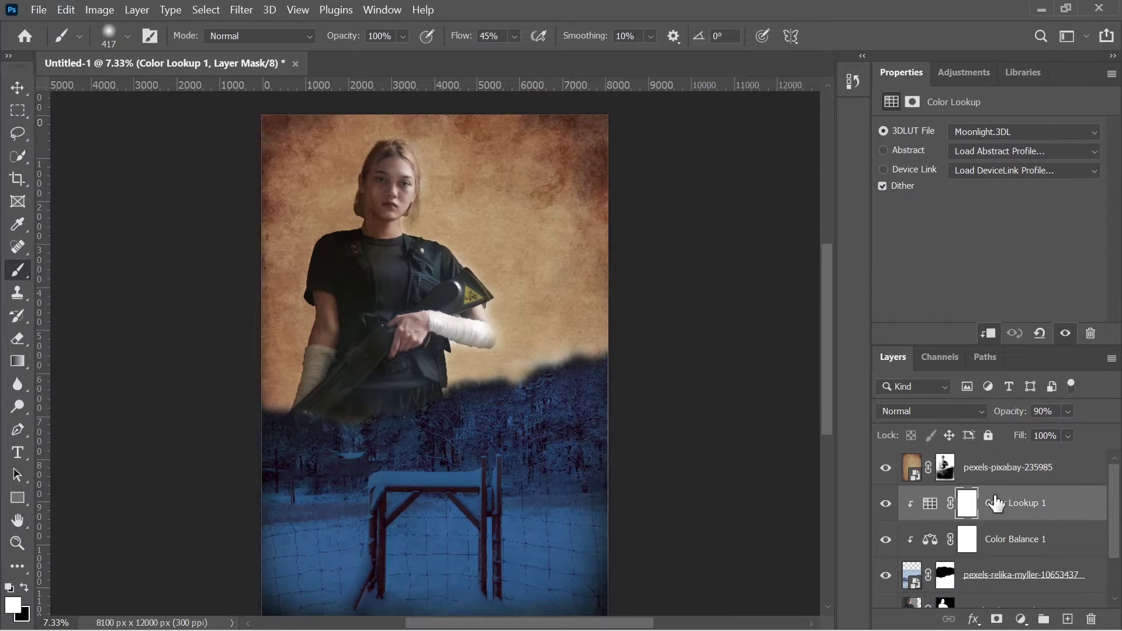
# - Place the torn-paper 'swerve' image into the poster
pyautogui.click(38, 10)
pyautogui.click(88, 353)
pyautogui.click(678, 257)
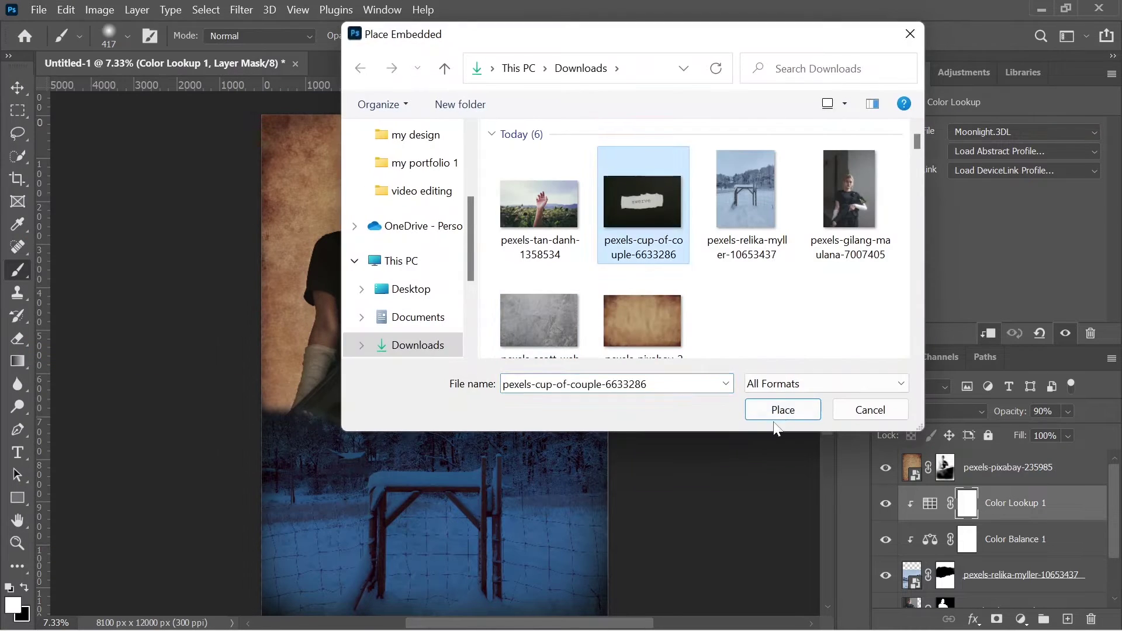
pyautogui.click(782, 409)
pyautogui.click(877, 36)
# - Select and mask the torn paper strip, then move it up and right
pyautogui.click(17, 156)
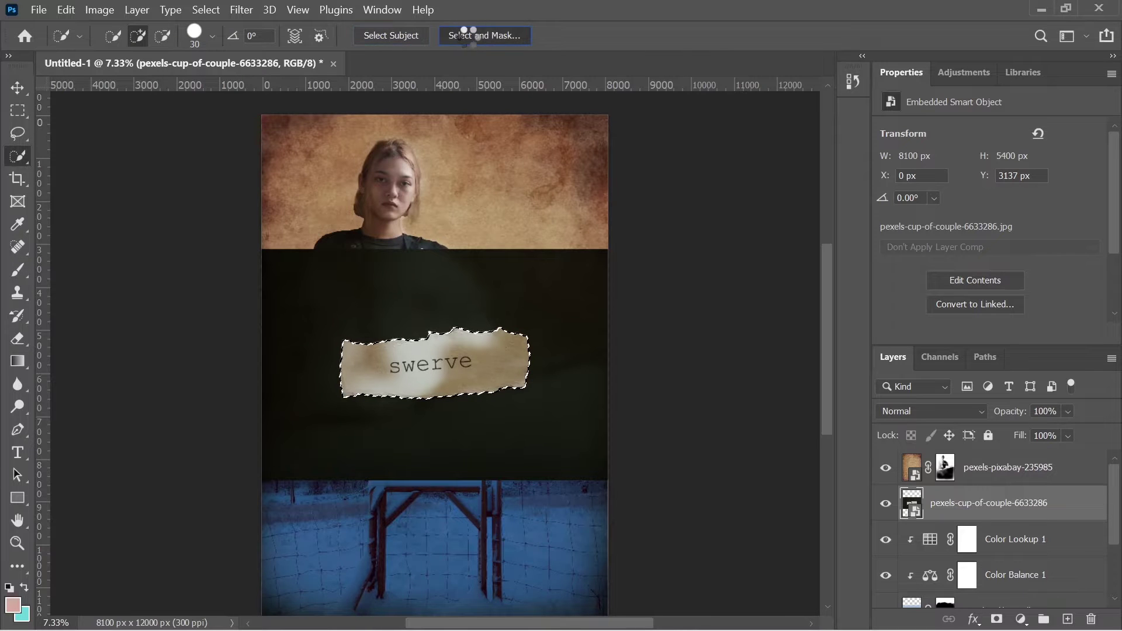
pyautogui.click(1019, 605)
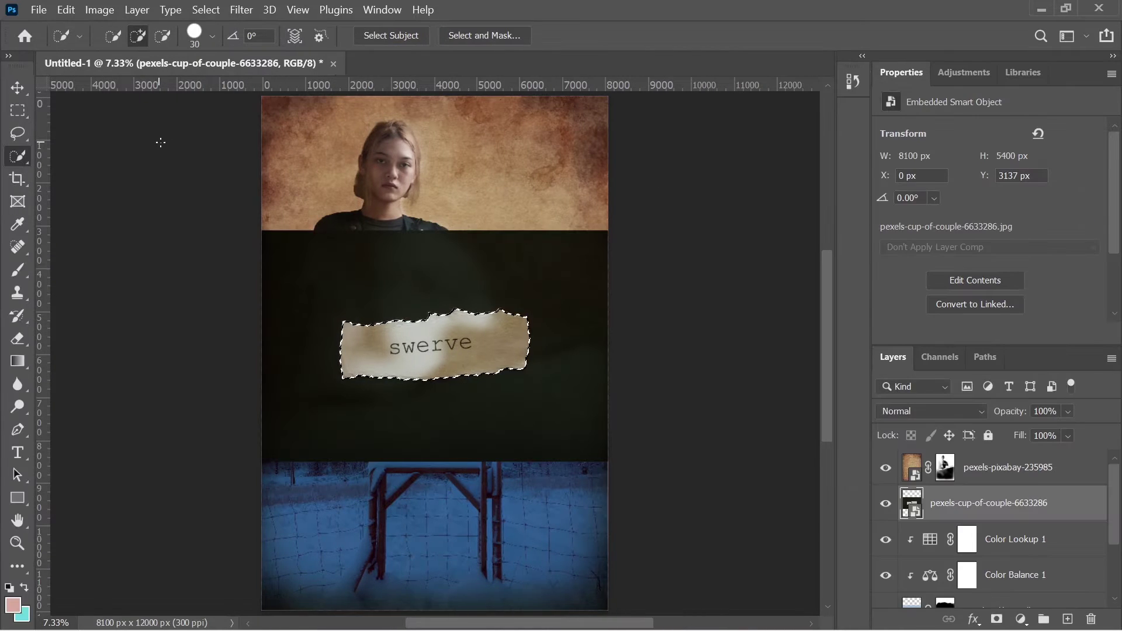
pyautogui.click(997, 619)
pyautogui.press('v')
pyautogui.moveTo(459, 354); pyautogui.dragTo(505, 311)
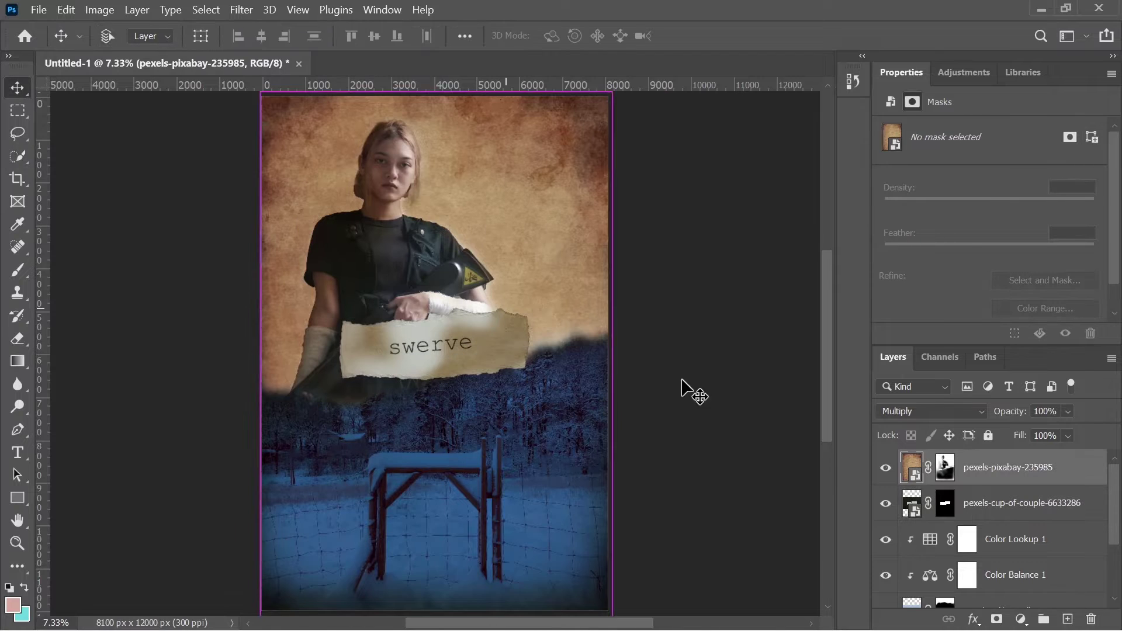
pyautogui.click(912, 503)
pyautogui.click(886, 468)
pyautogui.moveTo(488, 358)
pyautogui.mouseDown()
pyautogui.moveTo(630, 274)
pyautogui.moveTo(570, 269)
pyautogui.mouseUp()
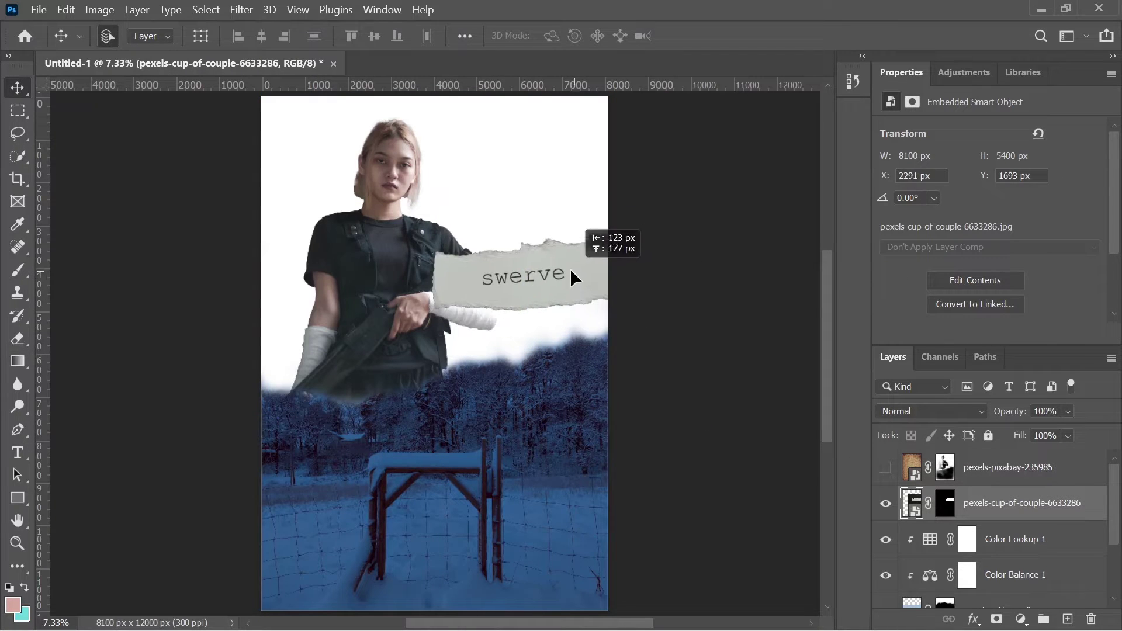
# - Rotate the paper strip to about -19° and enlarge it to 134.6% beside the woman
pyautogui.hotkey('ctrl', 't')
pyautogui.moveTo(707, 418)
pyautogui.mouseDown()
pyautogui.moveTo(546, 279)
pyautogui.moveTo(568, 297)
pyautogui.mouseUp()
pyautogui.moveTo(333, 242); pyautogui.dragTo(253, 245)
pyautogui.moveTo(470, 311)
pyautogui.mouseDown()
pyautogui.moveTo(523, 346)
pyautogui.moveTo(552, 337)
pyautogui.mouseUp()
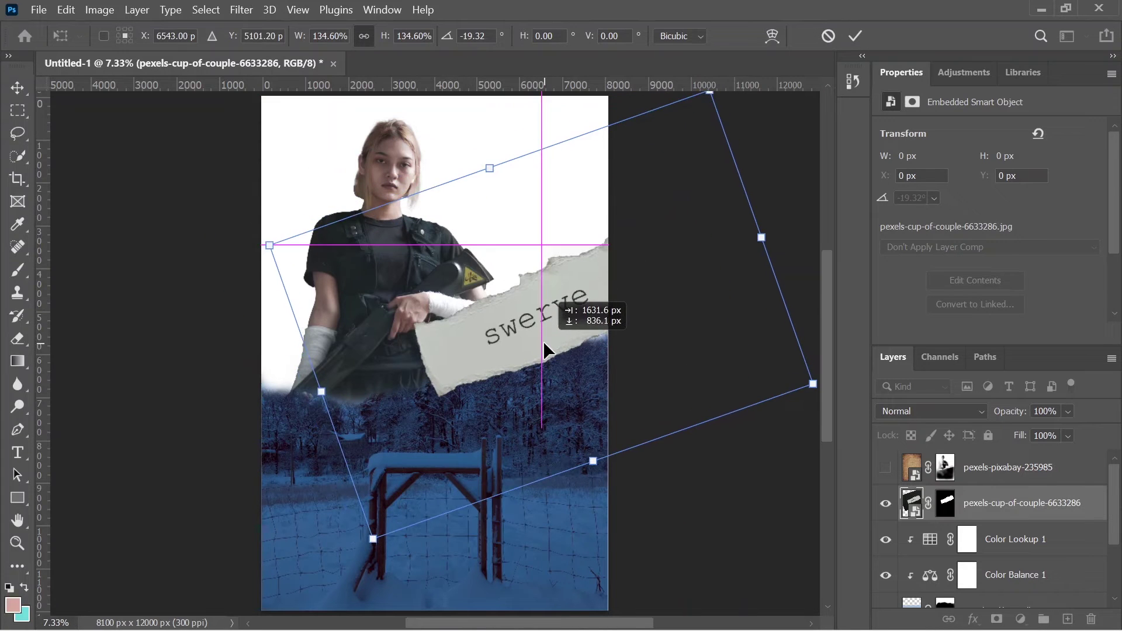
pyautogui.press('Return')
# - Move the paper strip layer beneath the woman and turn on the aged paper texture
pyautogui.scroll(-1, 1017, 472)
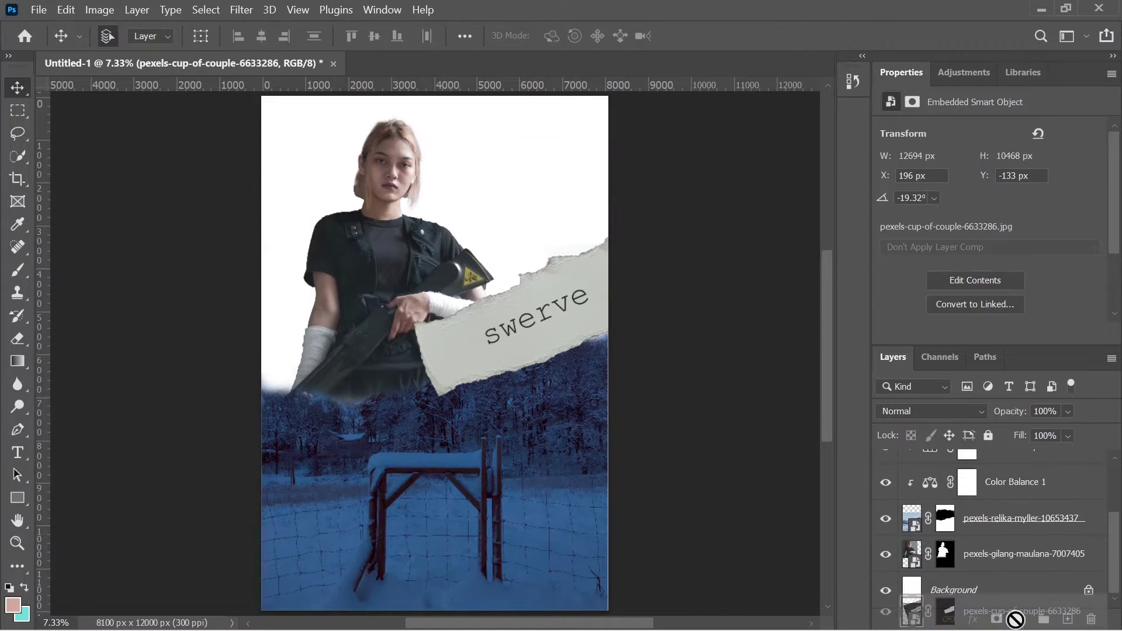
pyautogui.moveTo(1017, 472); pyautogui.dragTo(1011, 577)
pyautogui.scroll(2, 994, 526)
pyautogui.click(886, 468)
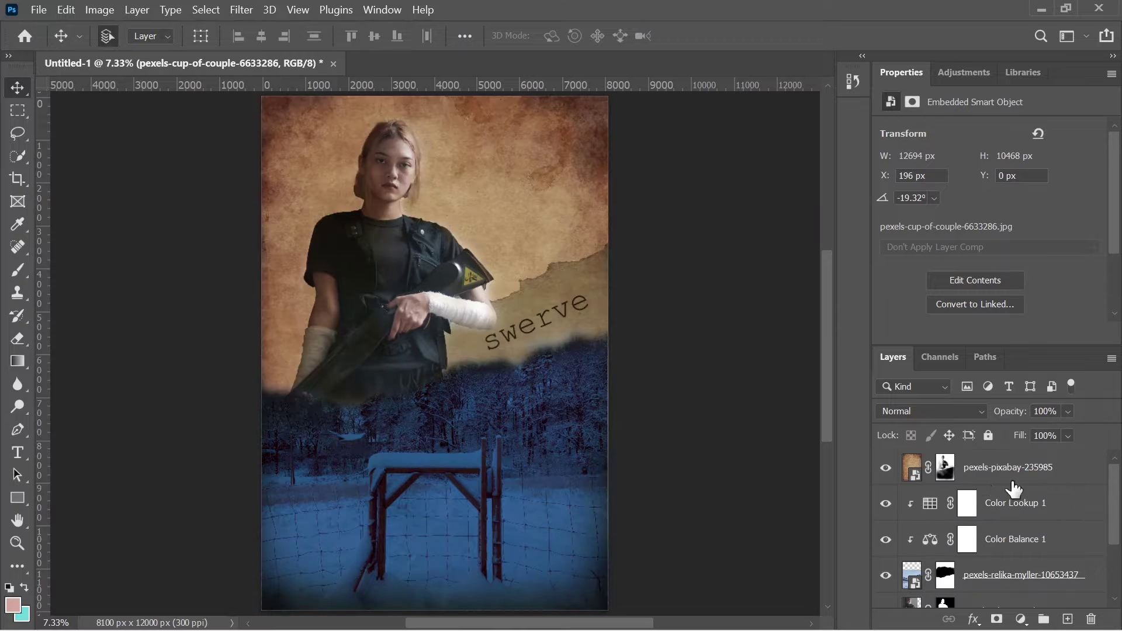
pyautogui.scroll(-2, 1014, 526)
# - Try a Color Overlay effect on the paper strip, then cancel it without changes
pyautogui.click(973, 619)
pyautogui.click(1006, 545)
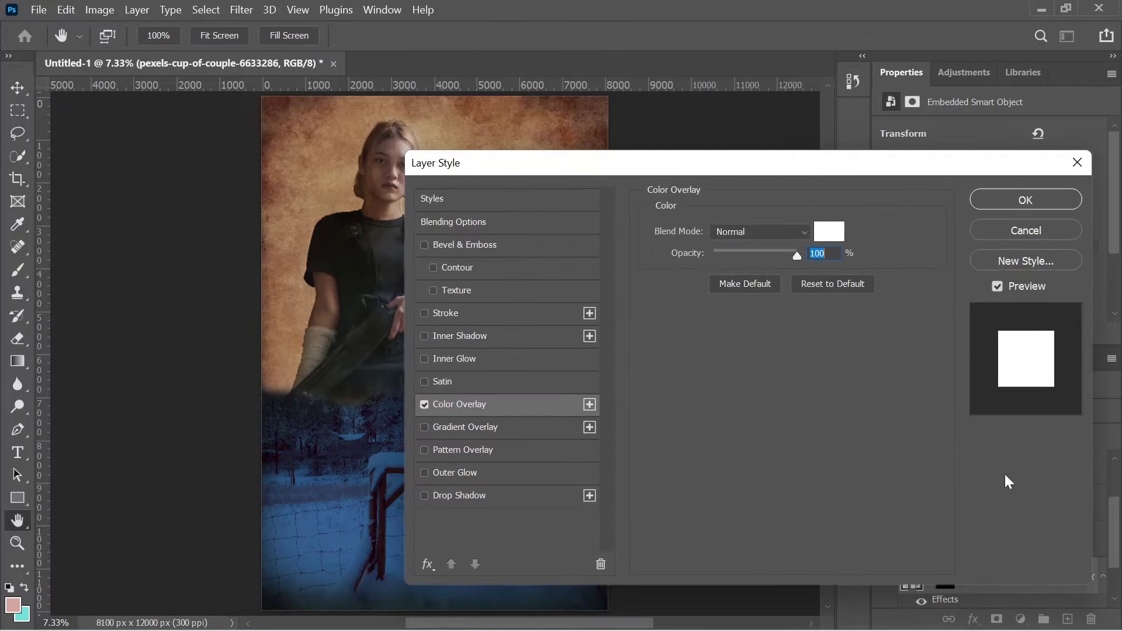
pyautogui.click(1023, 232)
pyautogui.click(974, 619)
pyautogui.click(854, 490)
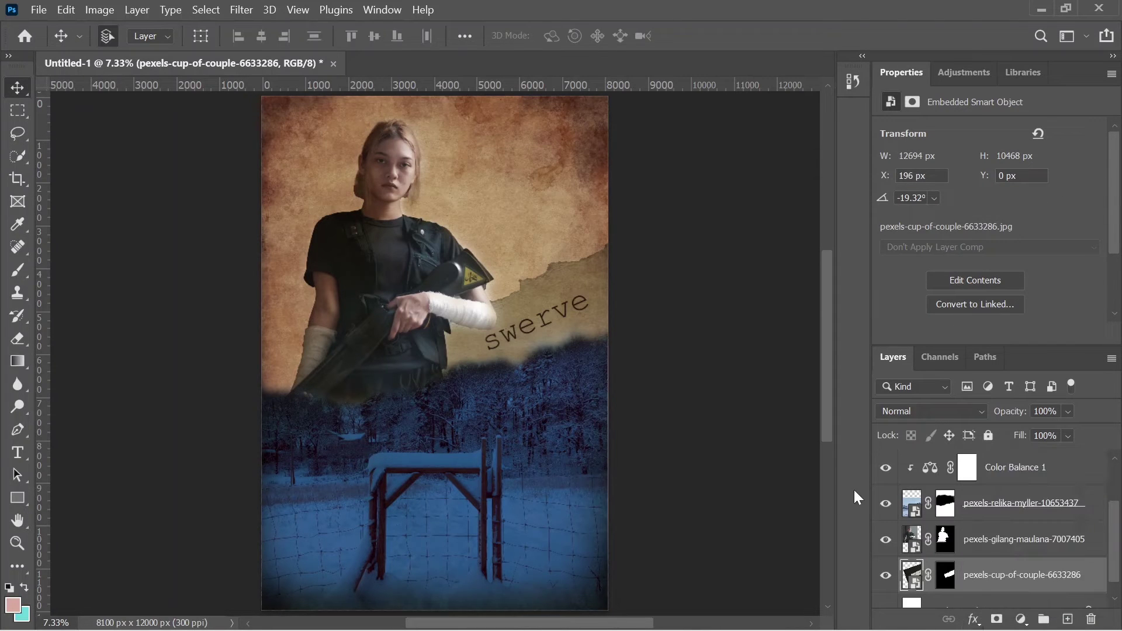
# - Rasterize the paper strip and clone away its 'swerve' lettering with a soft Clone Stamp brush
pyautogui.press('s')
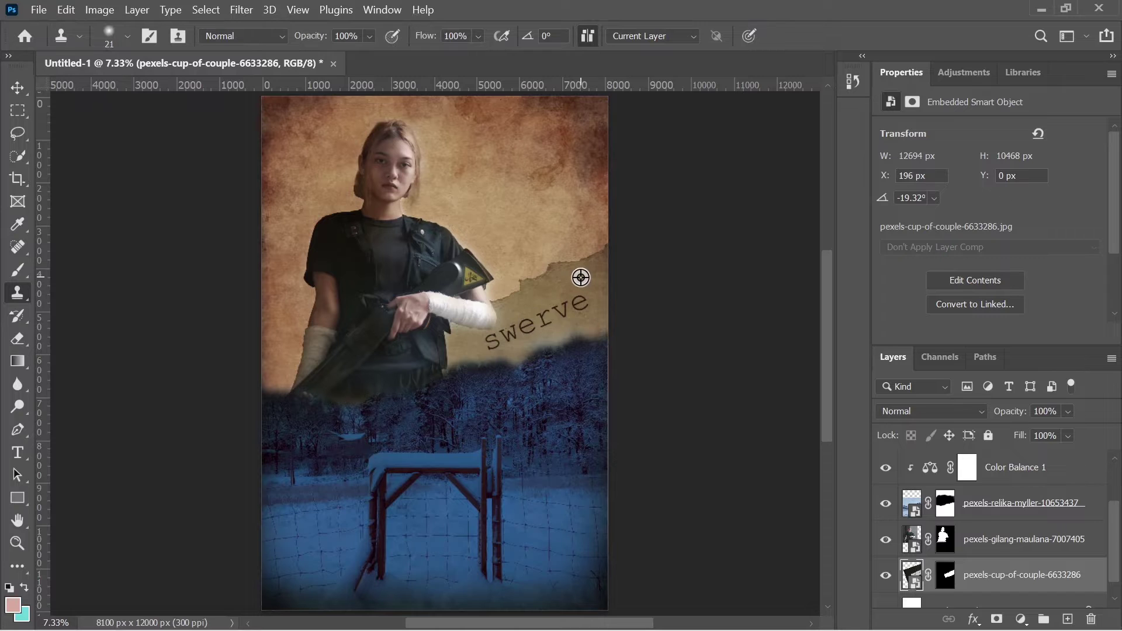
pyautogui.click(580, 278)
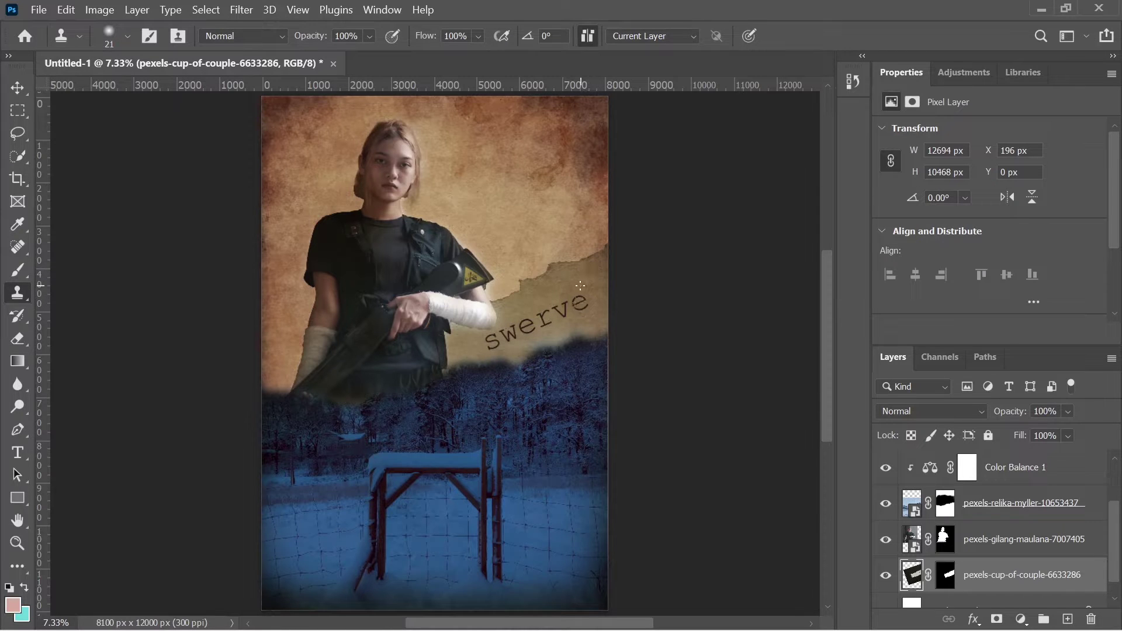
pyautogui.rightClick(570, 287)
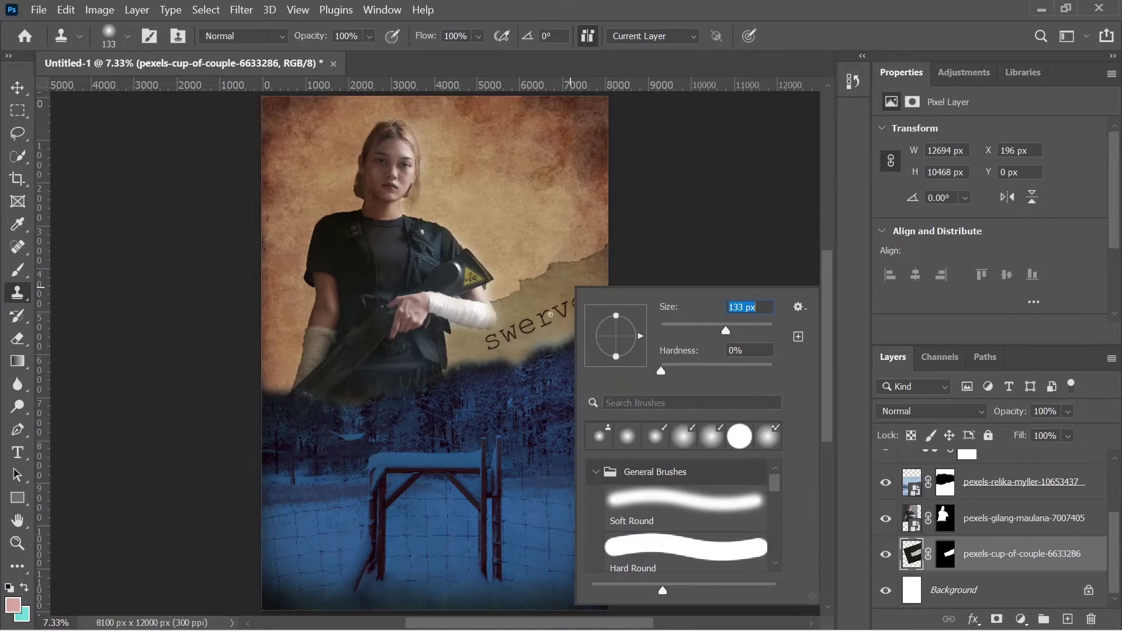
pyautogui.click(591, 272)
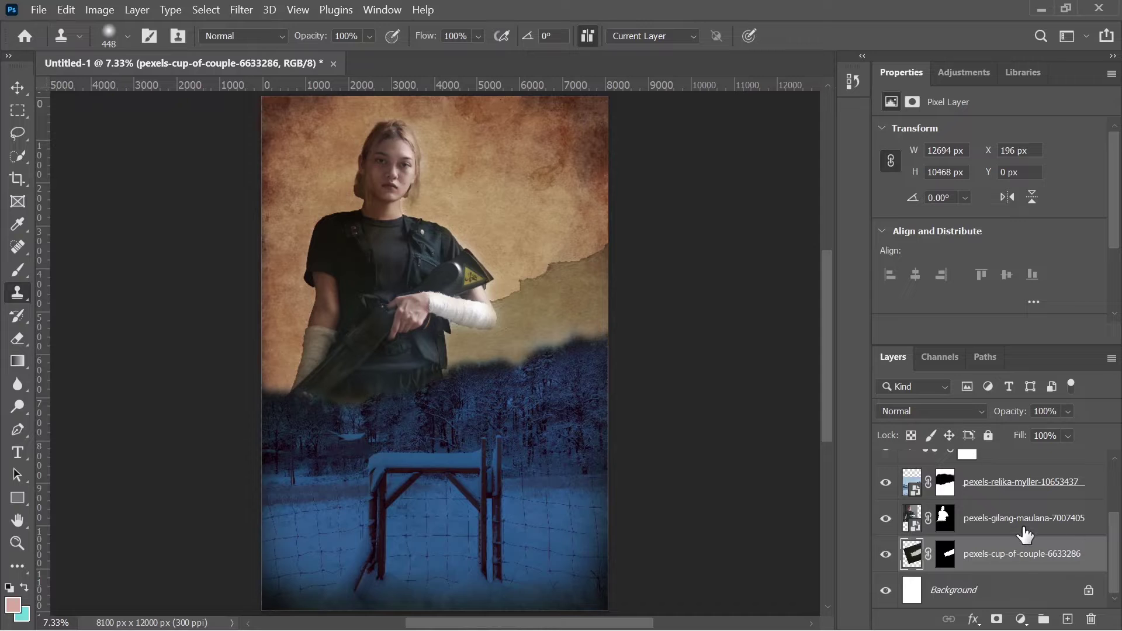
pyautogui.scroll(3, 1025, 534)
# - Place the raised-hand photo, shift it up and right, and mask it with Quick Selection
pyautogui.scroll(-3, 1025, 534)
pyautogui.click(38, 10)
pyautogui.click(65, 359)
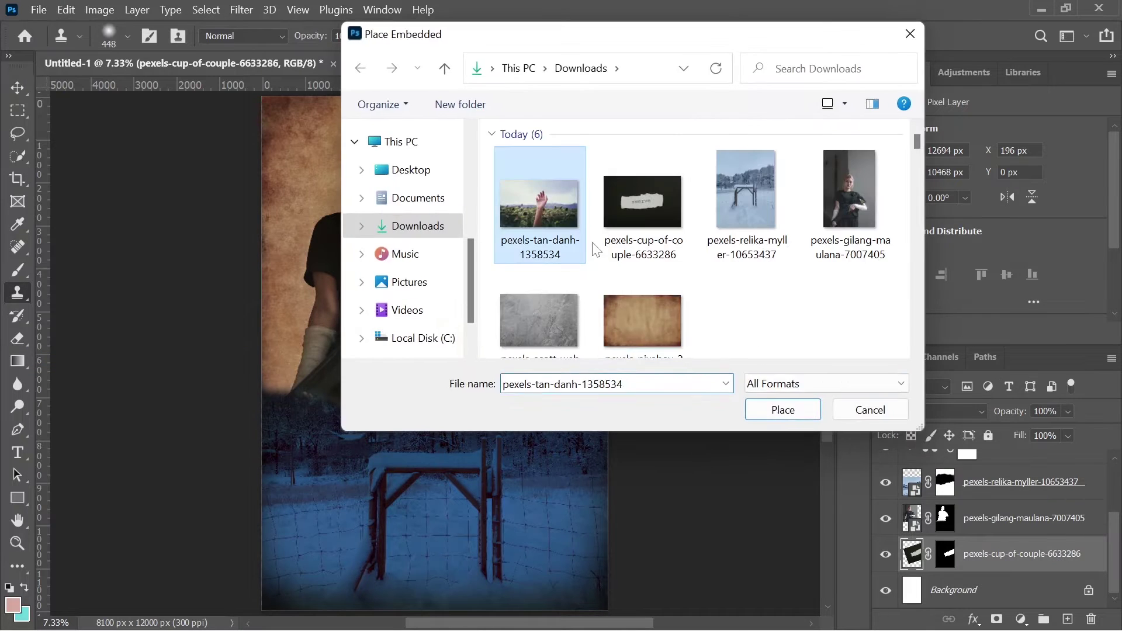
pyautogui.press('Return')
pyautogui.moveTo(465, 358); pyautogui.dragTo(562, 219)
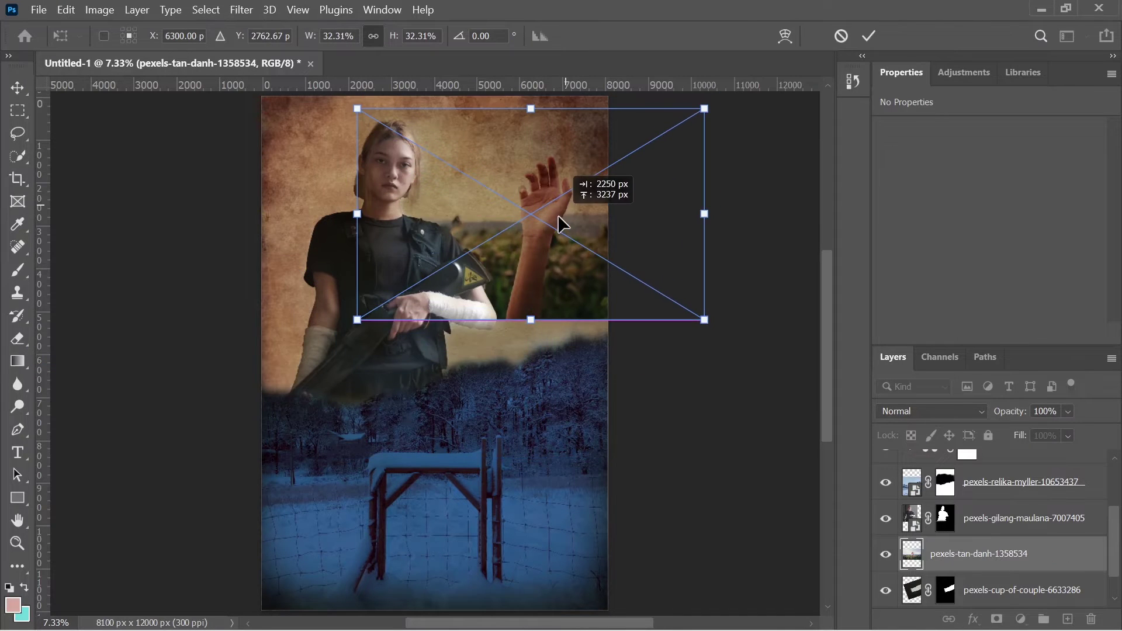
pyautogui.click(869, 35)
pyautogui.press('c')
pyautogui.click(22, 158)
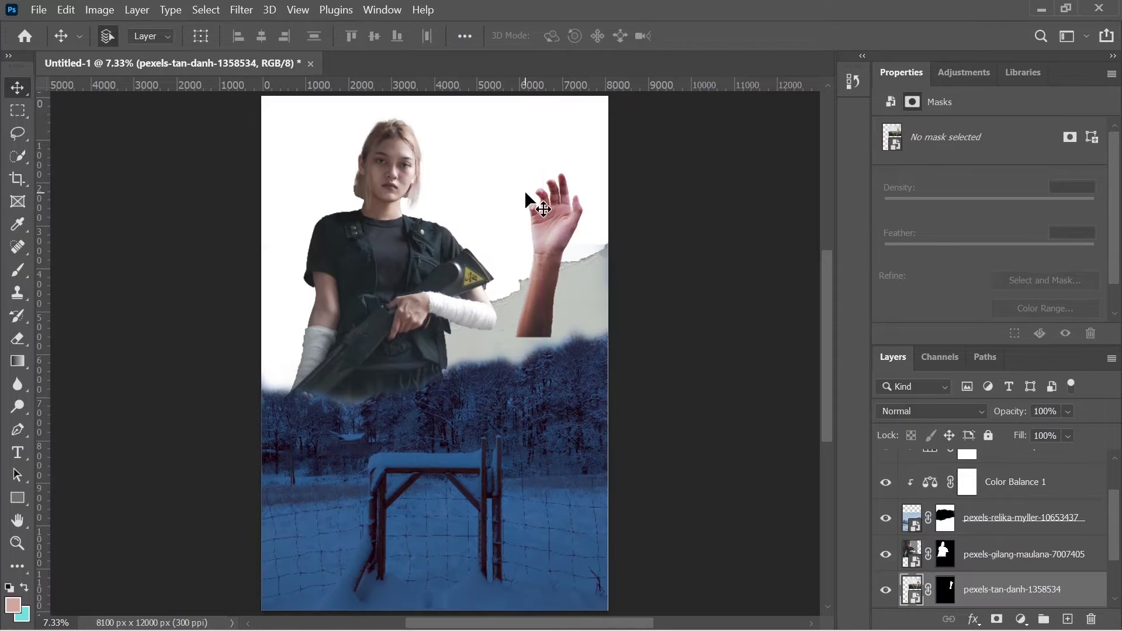
# - Rotate the hand -25°, scale it to 75% and tuck it behind the torn paper
pyautogui.hotkey('ctrl', 't')
pyautogui.moveTo(350, 118); pyautogui.dragTo(325, 209)
pyautogui.moveTo(571, 258); pyautogui.dragTo(578, 272)
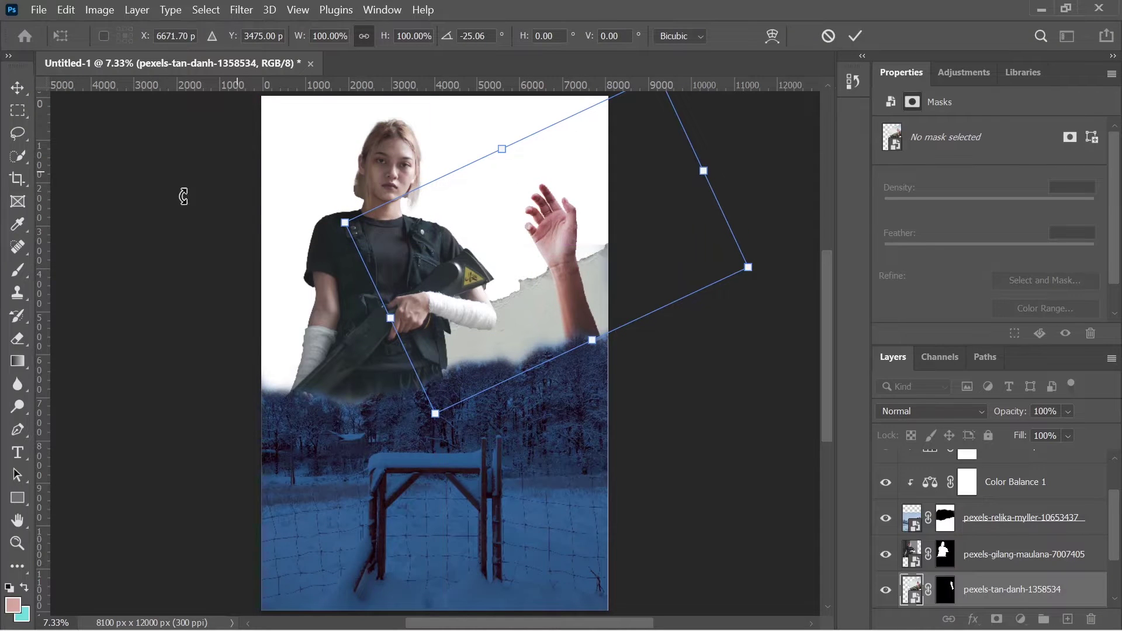
pyautogui.moveTo(345, 223); pyautogui.dragTo(404, 253)
pyautogui.moveTo(575, 301); pyautogui.dragTo(584, 295)
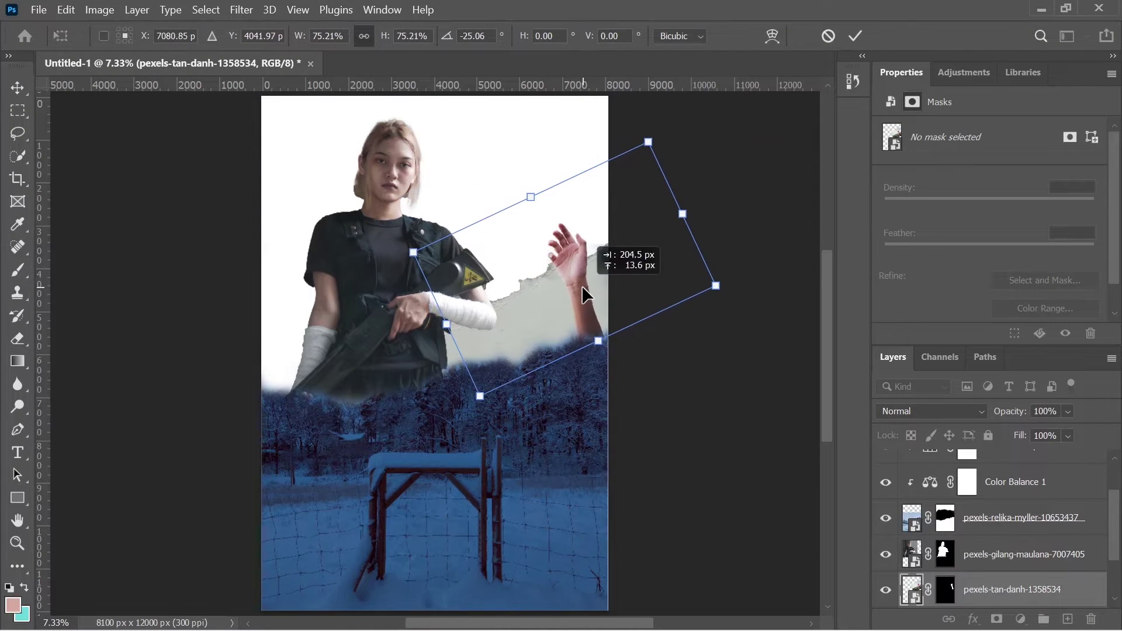
pyautogui.click(855, 35)
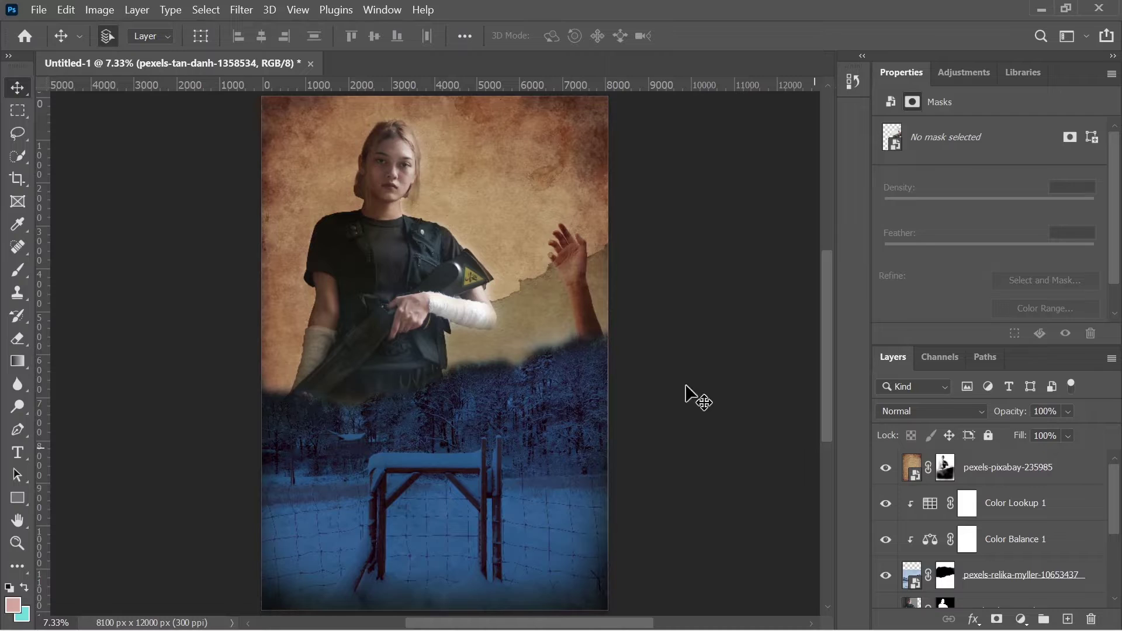
pyautogui.scroll(-2, 1032, 538)
# - Brighten the hand with a clipped Exposure layer at +0.78
pyautogui.scroll(-2, 1032, 538)
pyautogui.click(1017, 519)
pyautogui.click(1021, 619)
pyautogui.click(1020, 402)
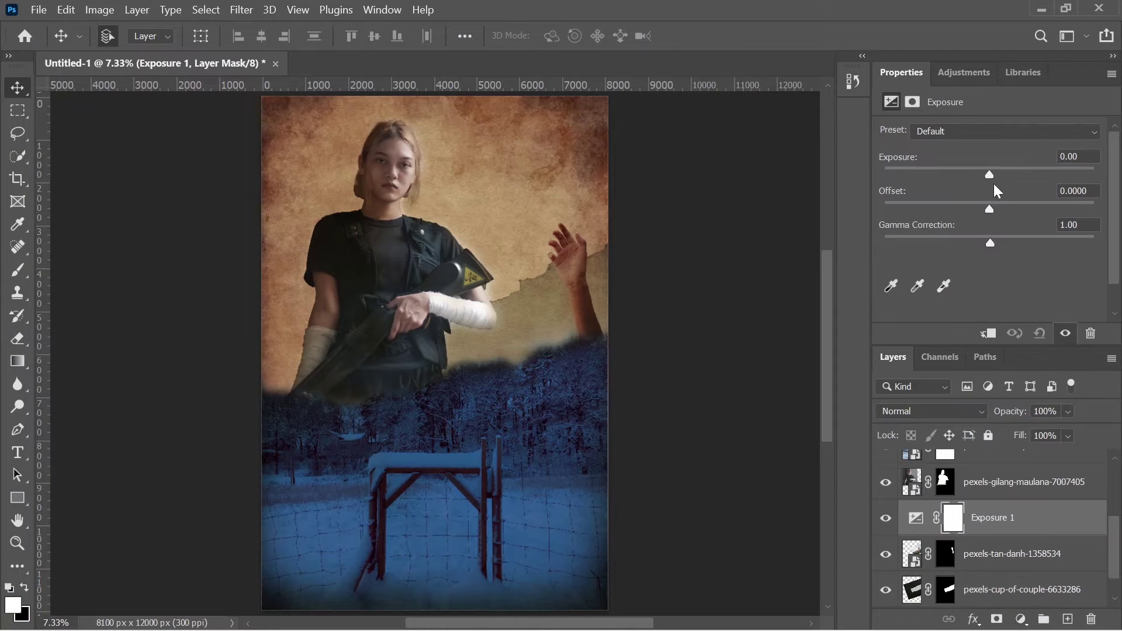
pyautogui.hotkey('ctrl', 'alt', 'g')
pyautogui.moveTo(990, 174)
pyautogui.mouseDown()
pyautogui.moveTo(1002, 175)
pyautogui.moveTo(972, 209)
pyautogui.mouseUp()
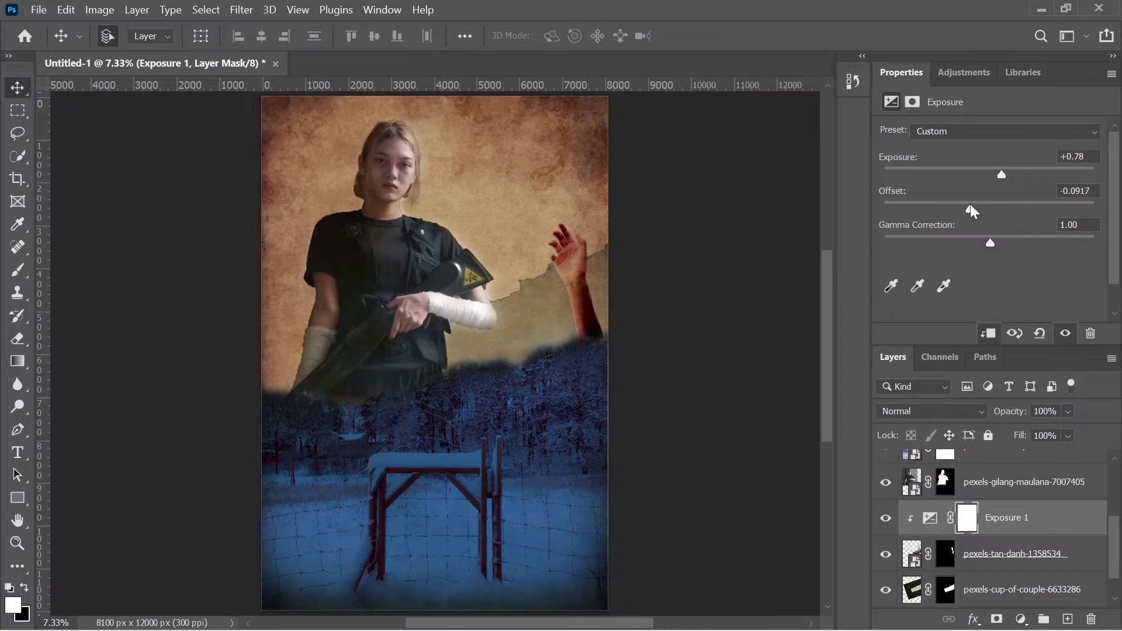
# - Add a Hue/Saturation layer lowering saturation to -41
pyautogui.click(1026, 623)
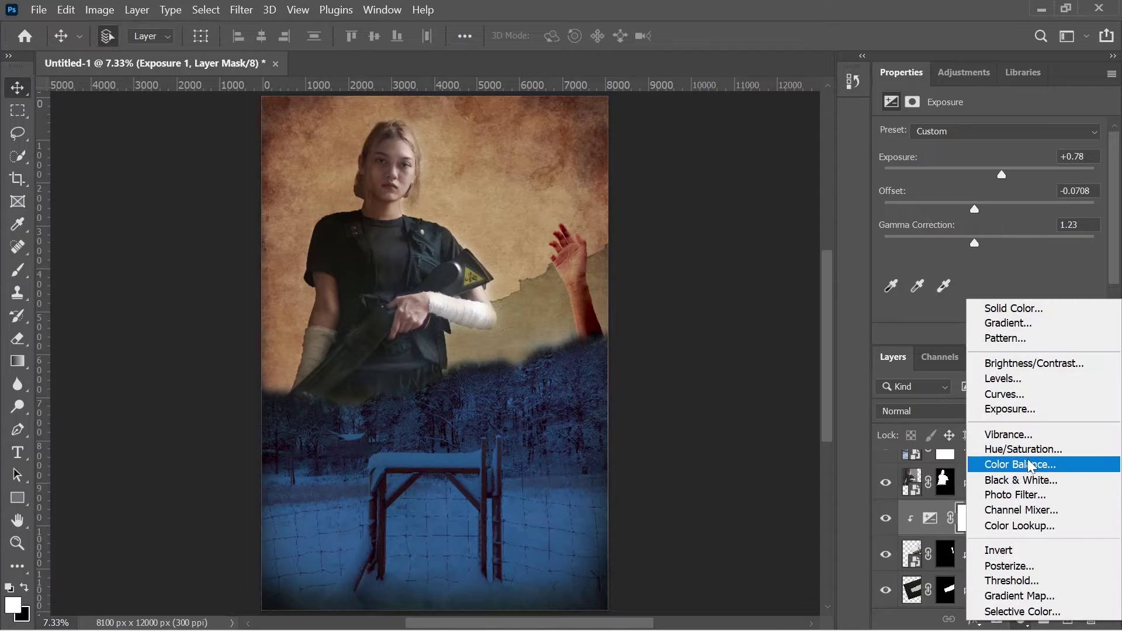
pyautogui.click(1006, 449)
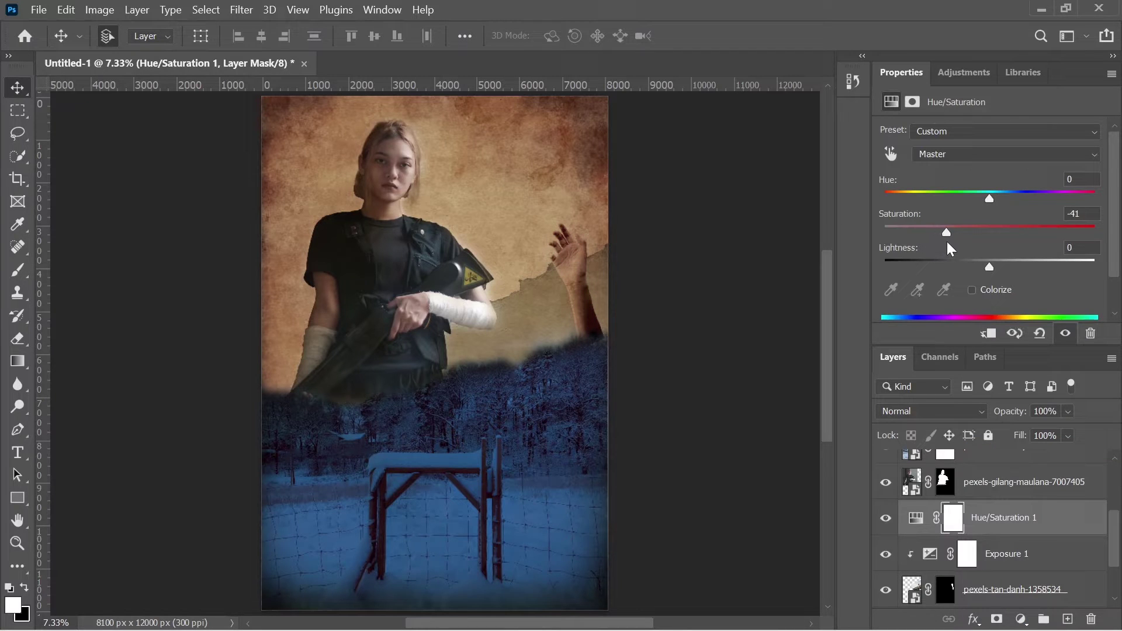
pyautogui.click(735, 373)
pyautogui.click(900, 456)
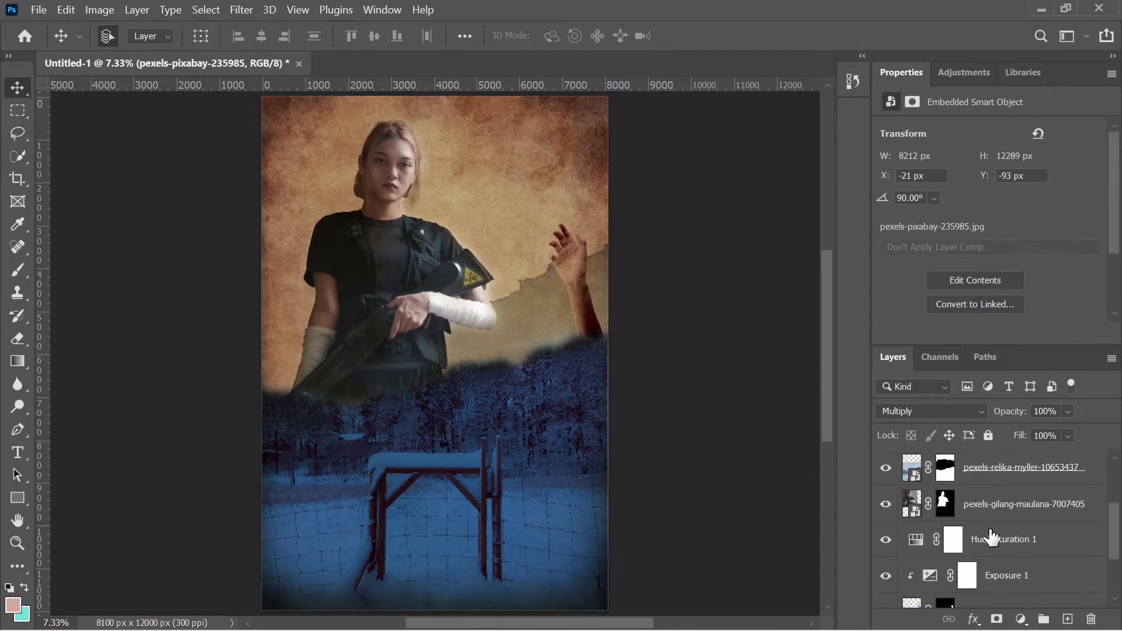
# - Reposition the aged paper texture to cover the canvas, then hide it
pyautogui.scroll(-2, 920, 518)
pyautogui.click(1010, 553)
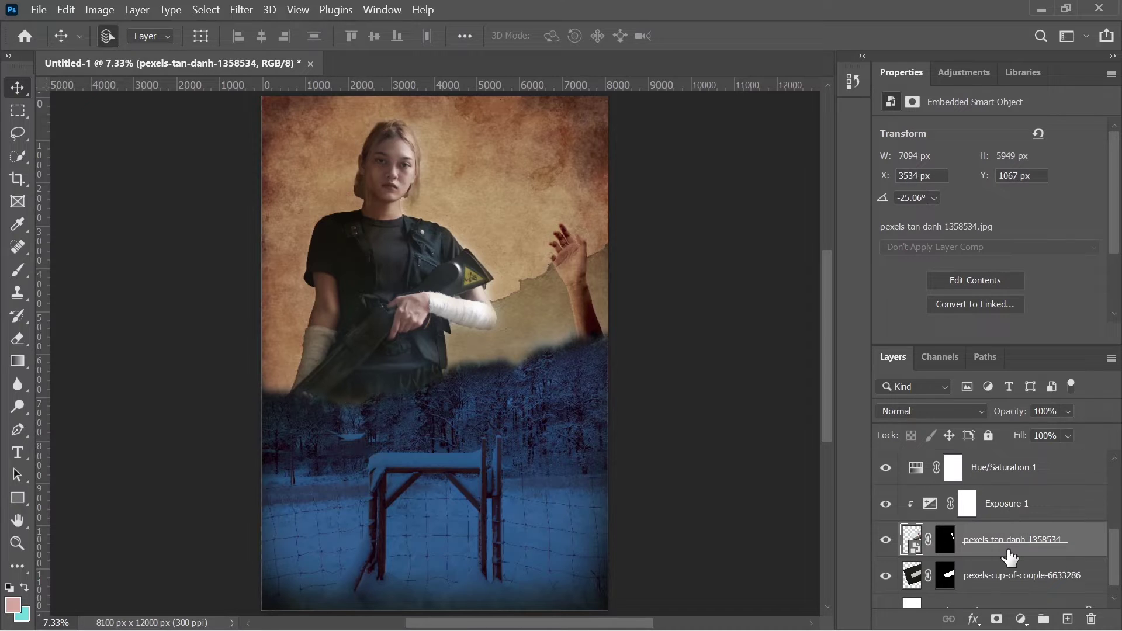
pyautogui.click(1068, 619)
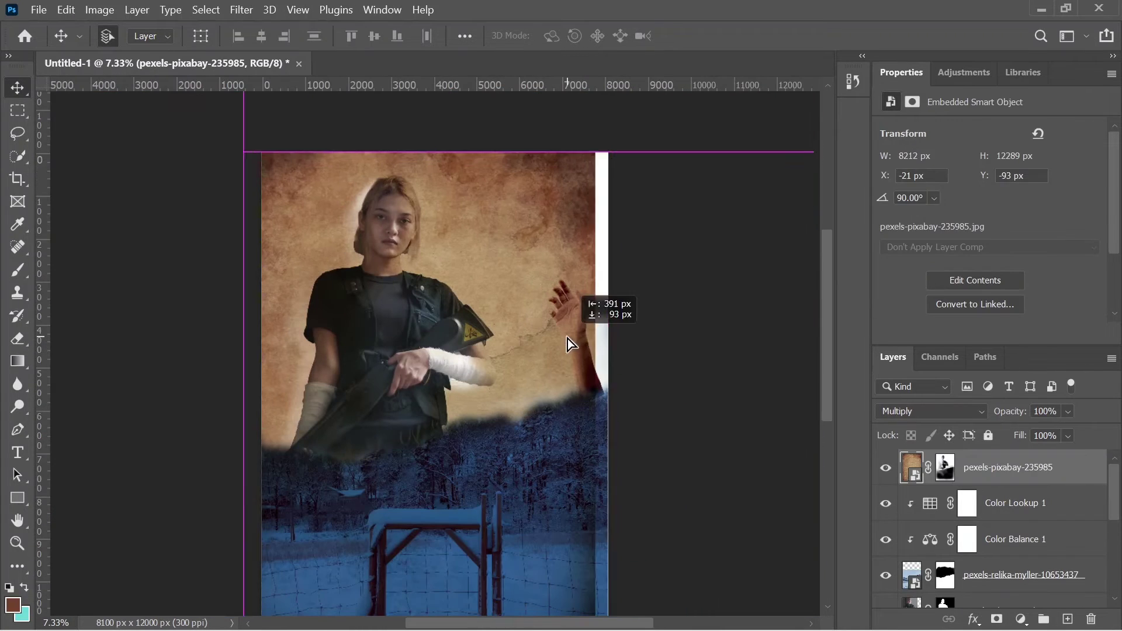
pyautogui.moveTo(570, 343); pyautogui.dragTo(570, 344)
pyautogui.click(886, 468)
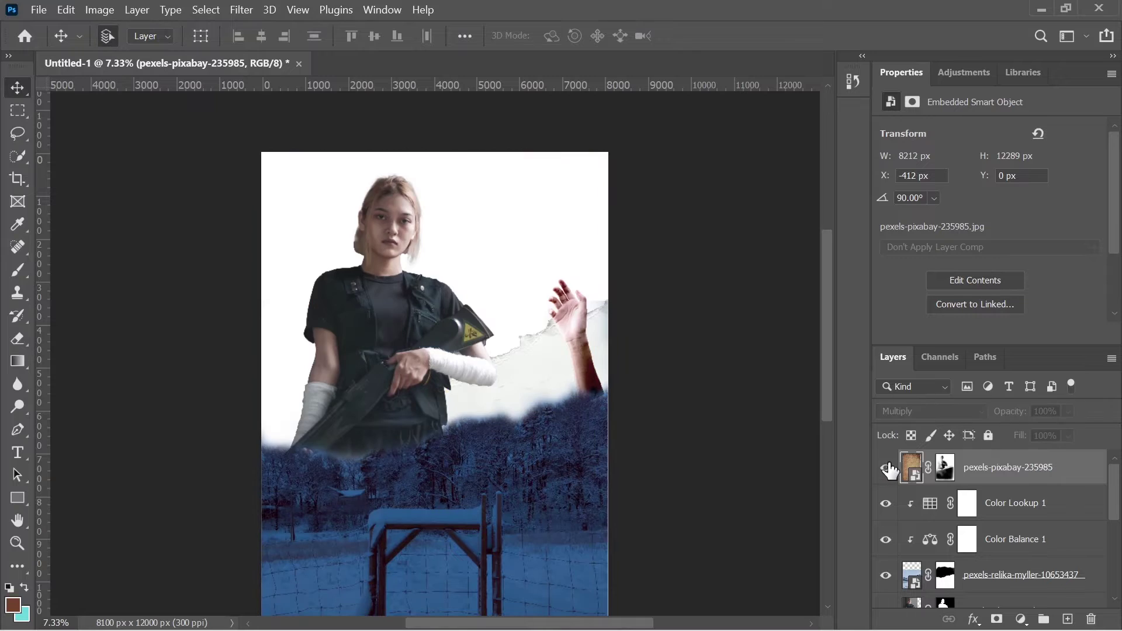
pyautogui.click(886, 467)
pyautogui.scroll(-3, 966, 526)
pyautogui.click(994, 590)
# - Darken the torn paper strip with a clipped Exposure layer at -0.78
pyautogui.click(1021, 619)
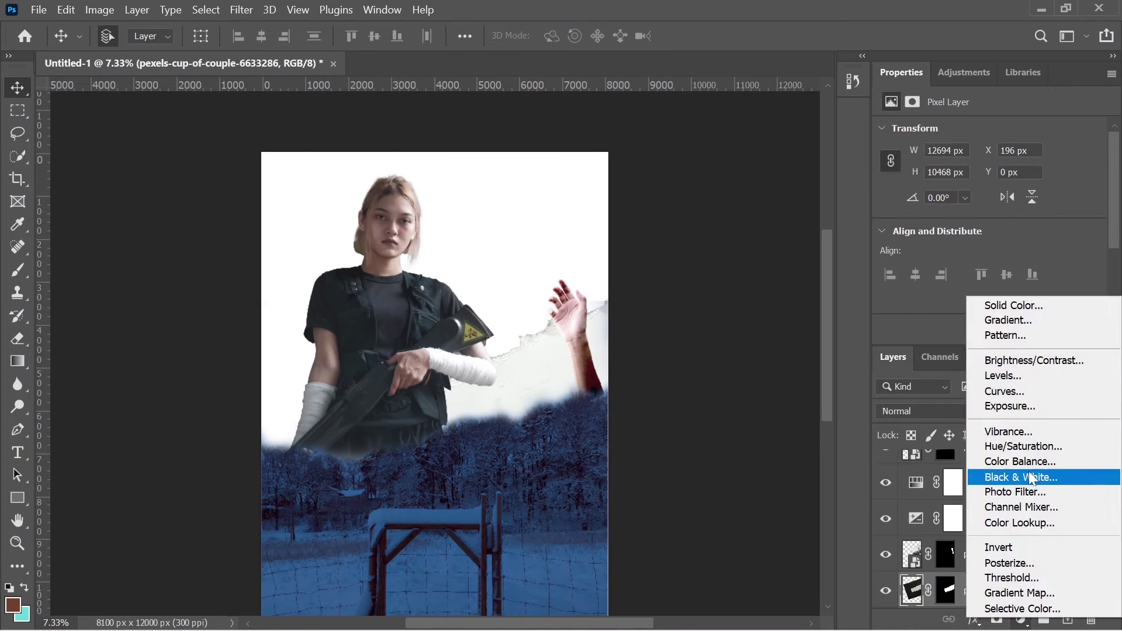
pyautogui.click(994, 407)
pyautogui.moveTo(990, 175)
pyautogui.mouseDown()
pyautogui.moveTo(968, 174)
pyautogui.moveTo(972, 208)
pyautogui.moveTo(977, 174)
pyautogui.mouseUp()
pyautogui.hotkey('ctrl', 'alt', 'g')
pyautogui.scroll(3, 983, 527)
pyautogui.click(886, 468)
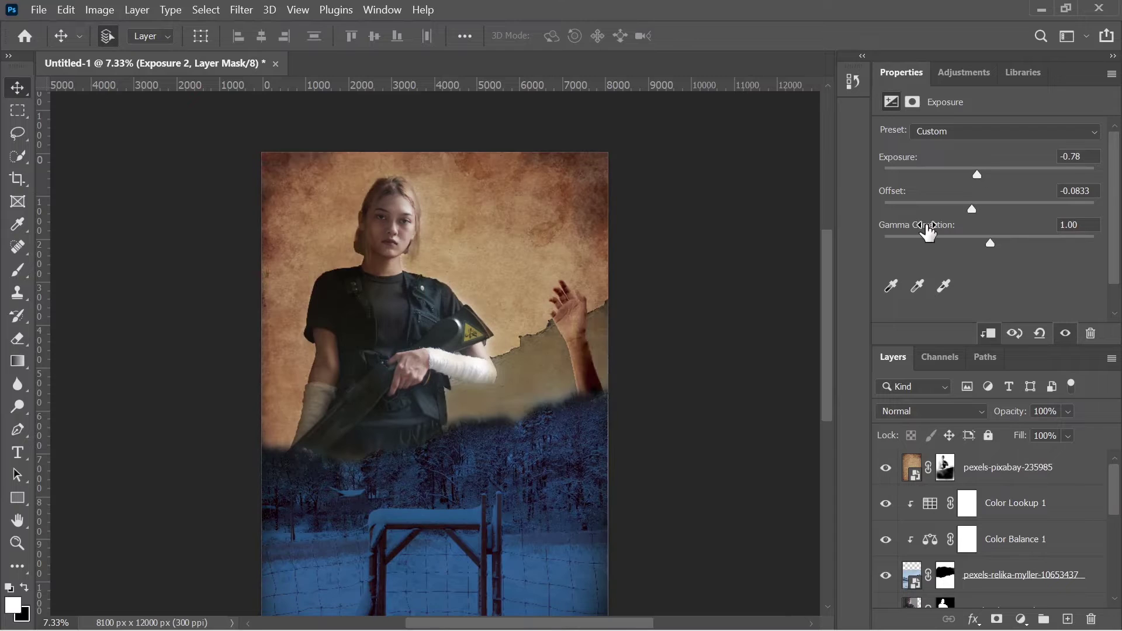
# - Type the two-line title 'DARK' / 'HUNTER' near the top of the poster
pyautogui.click(18, 454)
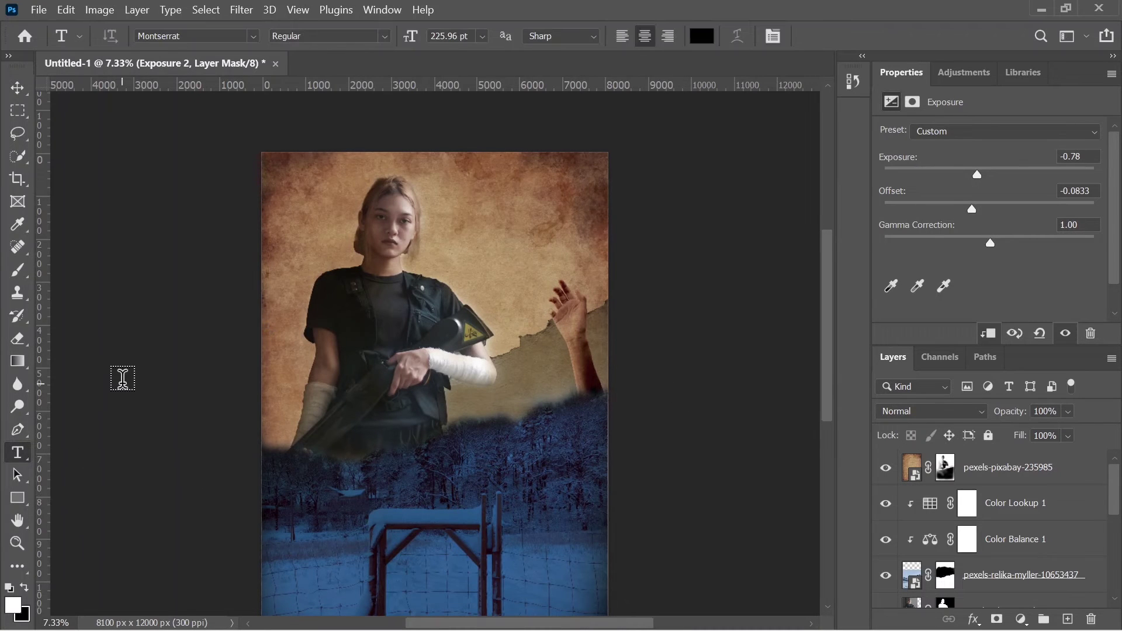
pyautogui.click(456, 198)
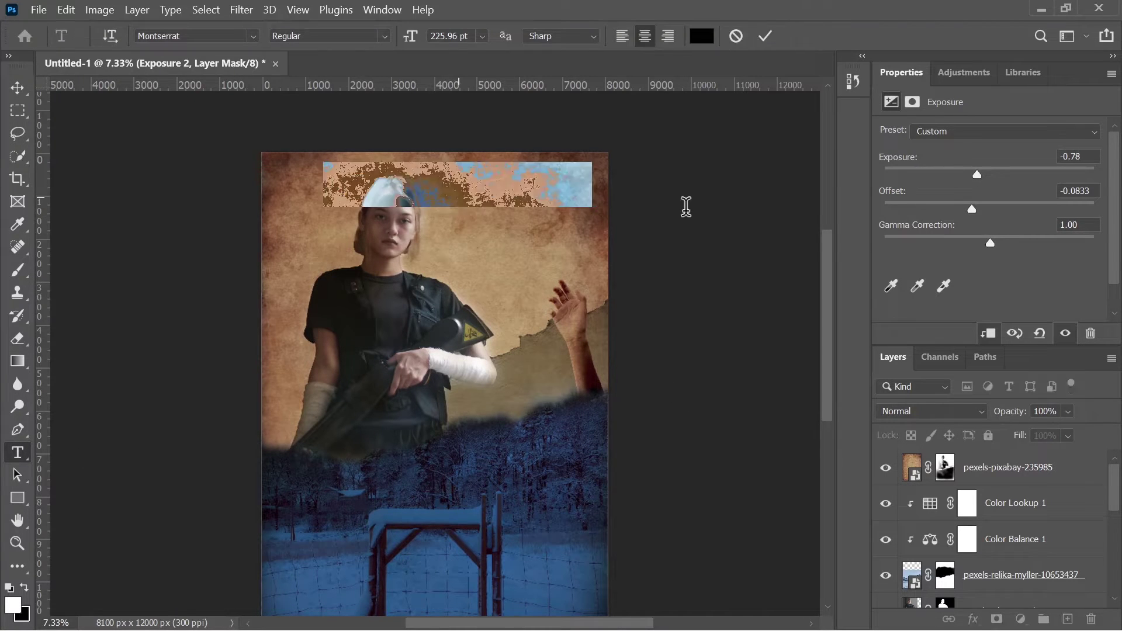
pyautogui.write('DARK')
pyautogui.hotkey('ctrl', 't')
pyautogui.write('H')
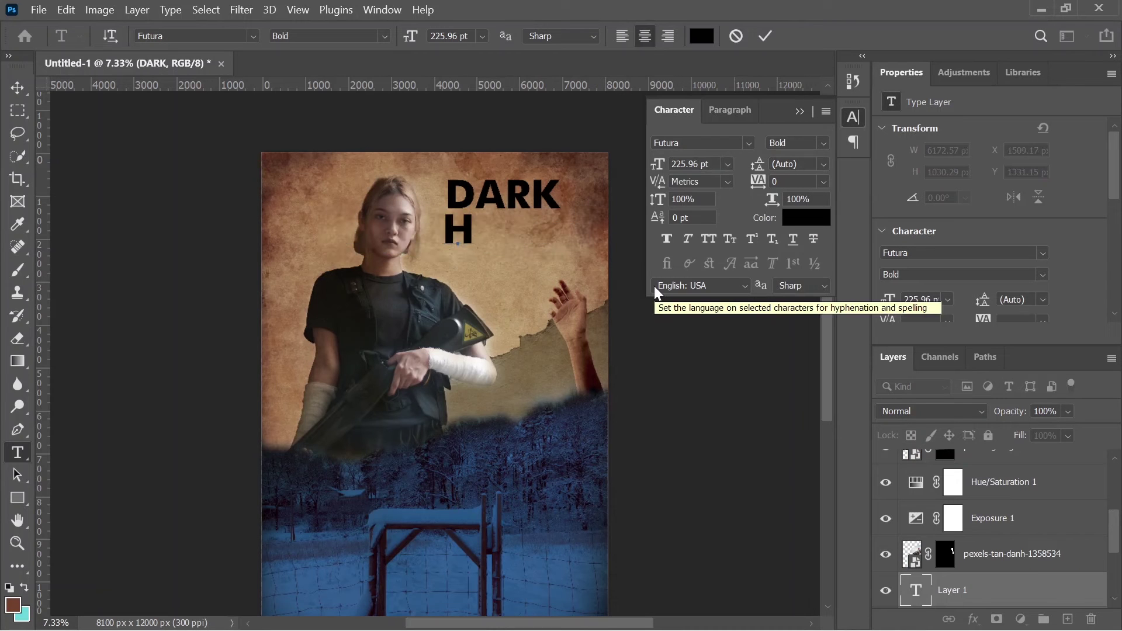
pyautogui.write('UNTER')
pyautogui.hotkey('ctrl', 'Return')
# - Stack HUNTER beneath DARK in the upper right and show the brown paper texture
pyautogui.press('v')
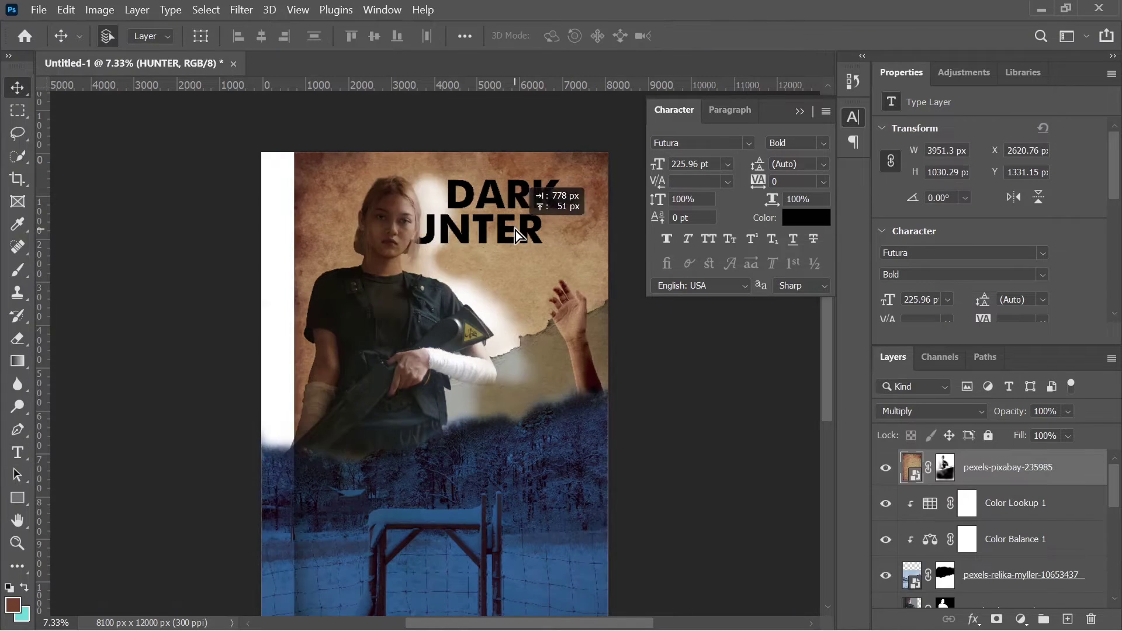
pyautogui.moveTo(508, 243); pyautogui.dragTo(573, 236)
pyautogui.moveTo(489, 239); pyautogui.dragTo(489, 249)
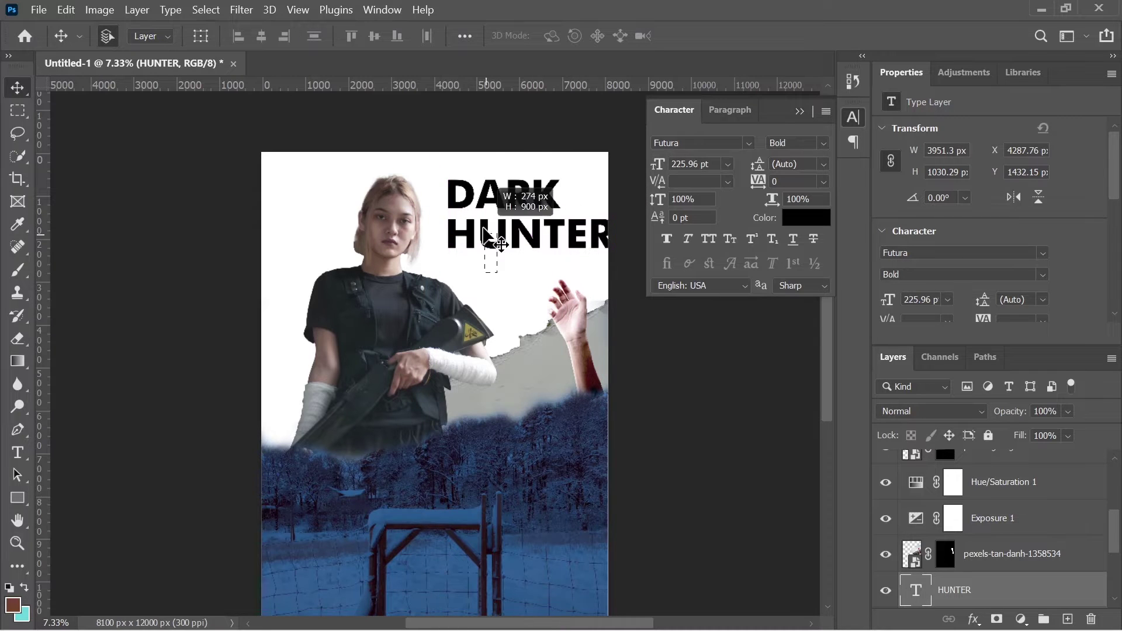
pyautogui.click(541, 331)
pyautogui.moveTo(494, 196); pyautogui.dragTo(474, 204)
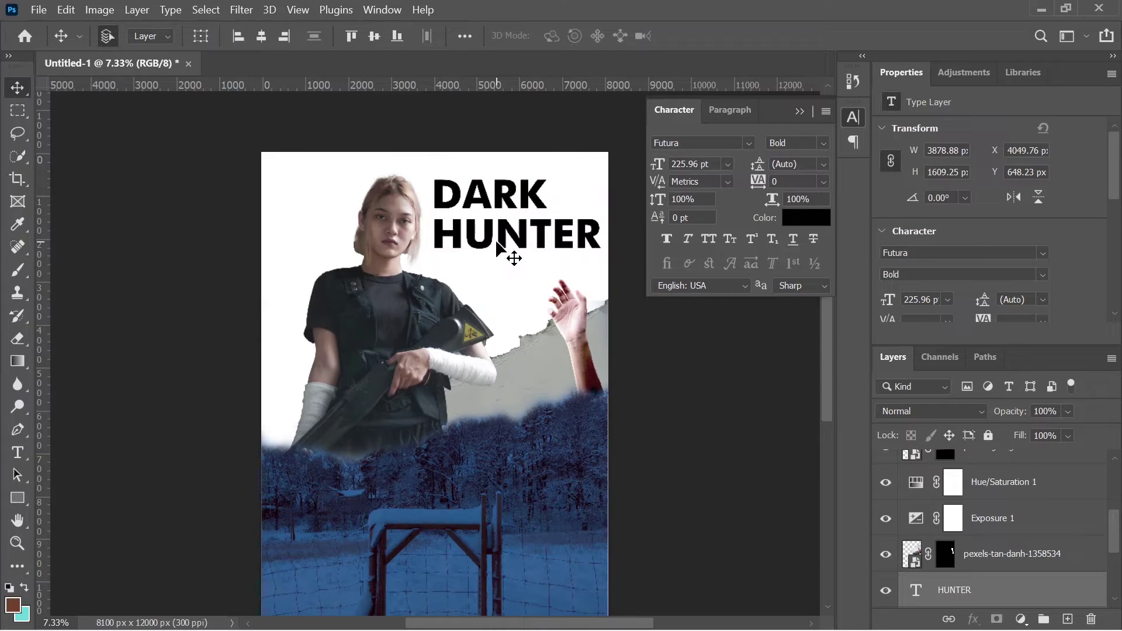
pyautogui.scroll(5, 994, 526)
pyautogui.click(885, 467)
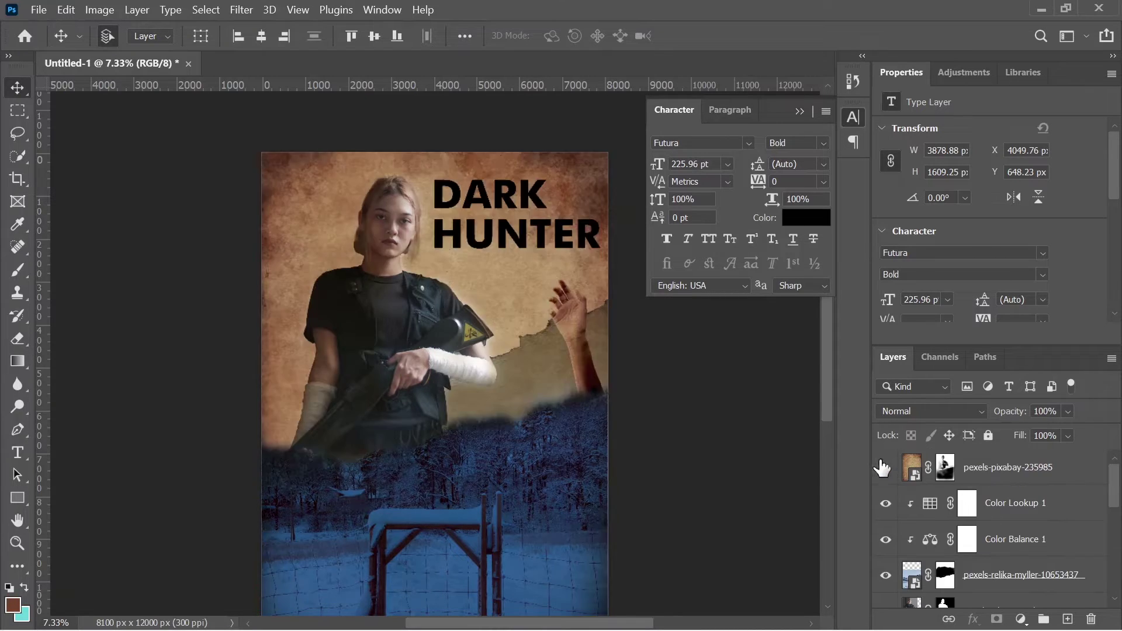
pyautogui.scroll(2, 994, 474)
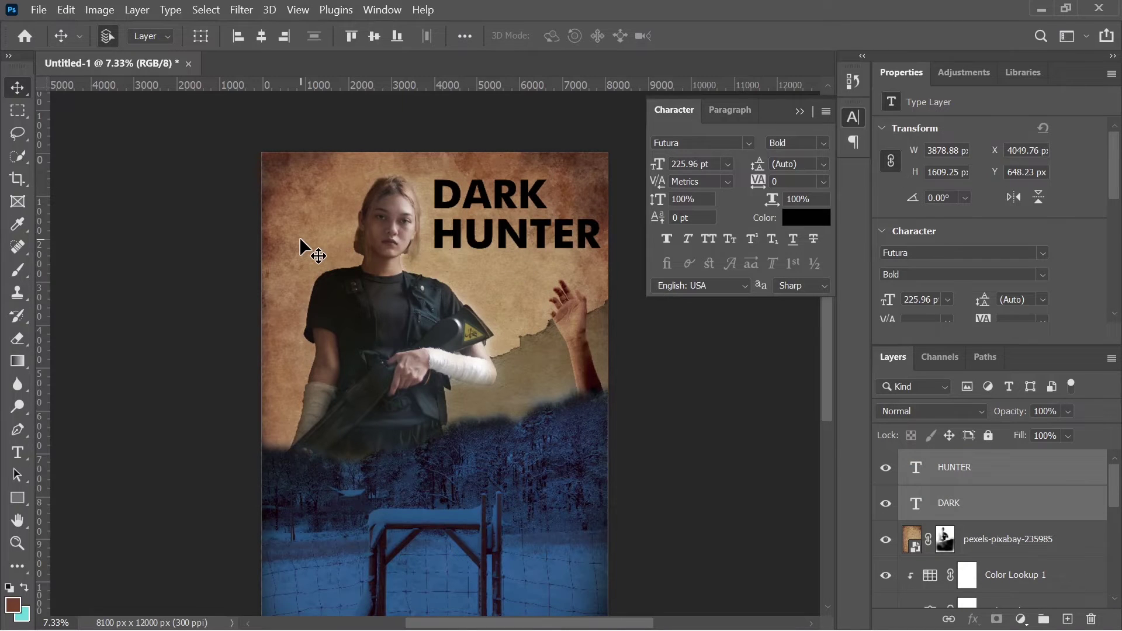
# - Group the DARK and HUNTER title layers and add an empty layer above
pyautogui.click(1029, 544)
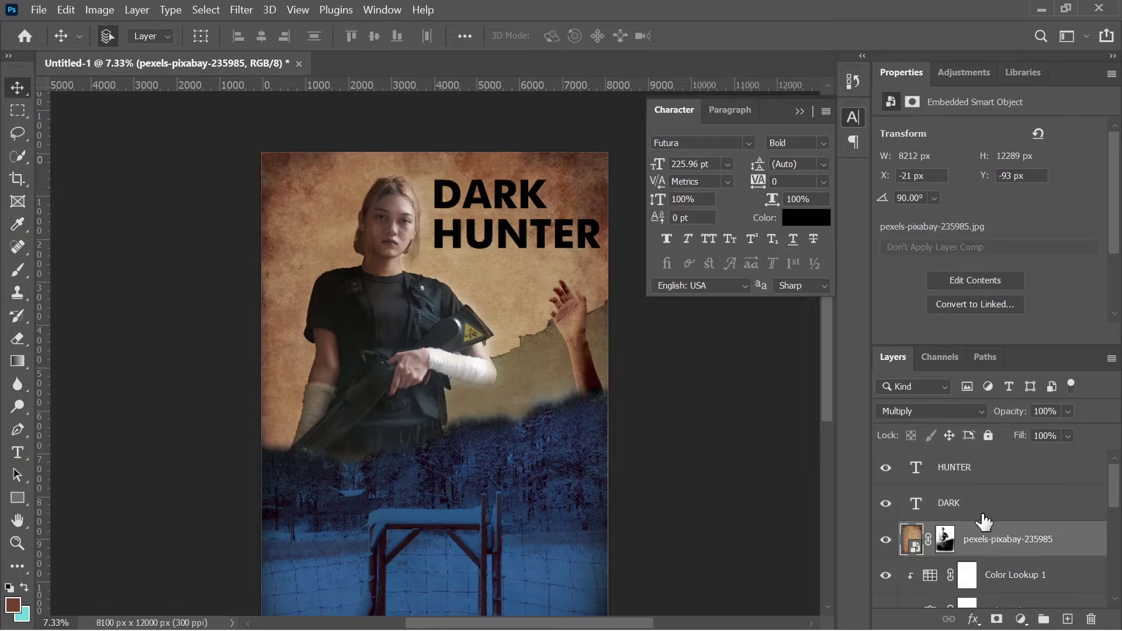
pyautogui.click(982, 503)
pyautogui.keyDown('shift'); pyautogui.click(982, 468); pyautogui.keyUp('shift')
pyautogui.hotkey('ctrl', 'g')
pyautogui.hotkey('ctrl', 'shift', 'alt', 'n')
# - Place the concrete texture over the title, resize it, and clip it to the group
pyautogui.click(39, 10)
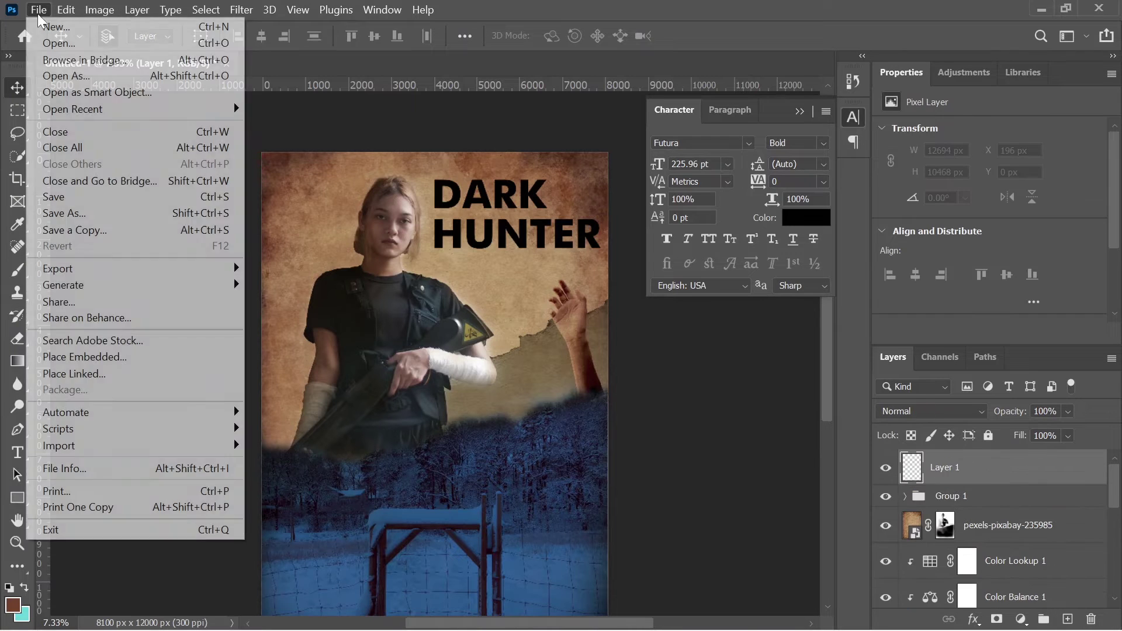
pyautogui.click(140, 348)
pyautogui.click(643, 272)
pyautogui.click(781, 416)
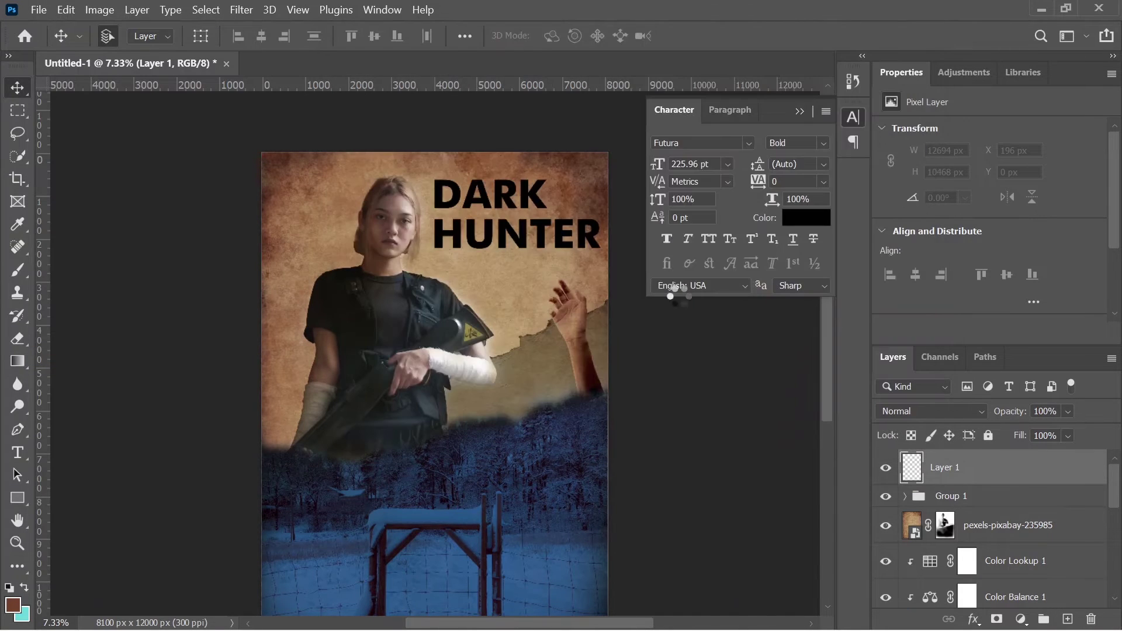
pyautogui.moveTo(561, 300); pyautogui.dragTo(514, 175)
pyautogui.moveTo(270, 290); pyautogui.dragTo(501, 229)
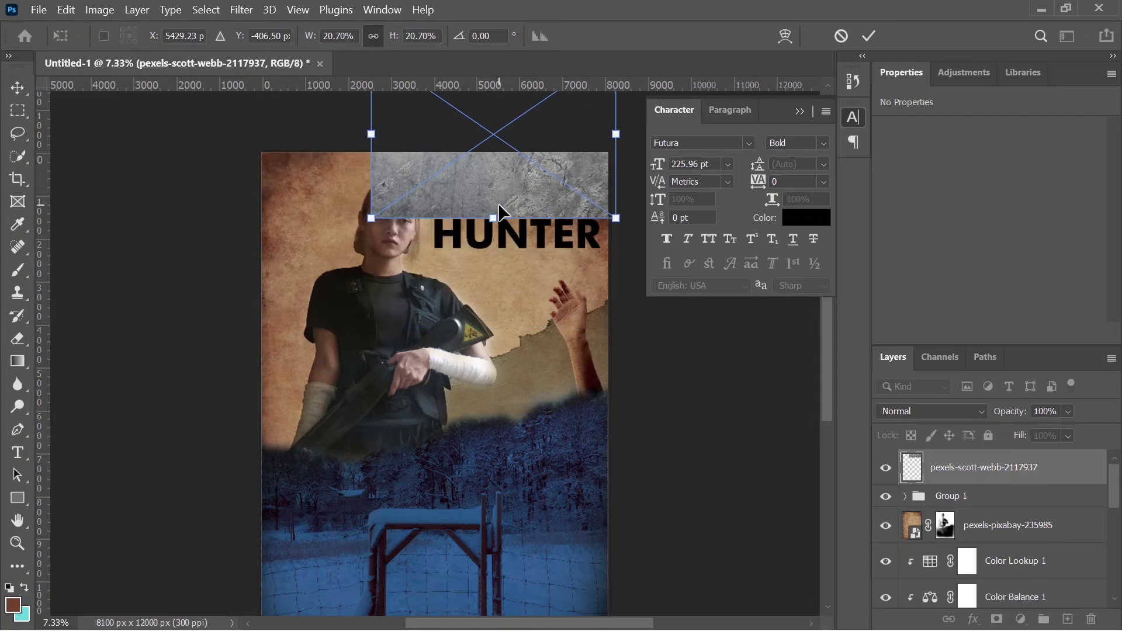
pyautogui.click(869, 36)
pyautogui.keyDown('alt'); pyautogui.click(968, 490); pyautogui.keyUp('alt')
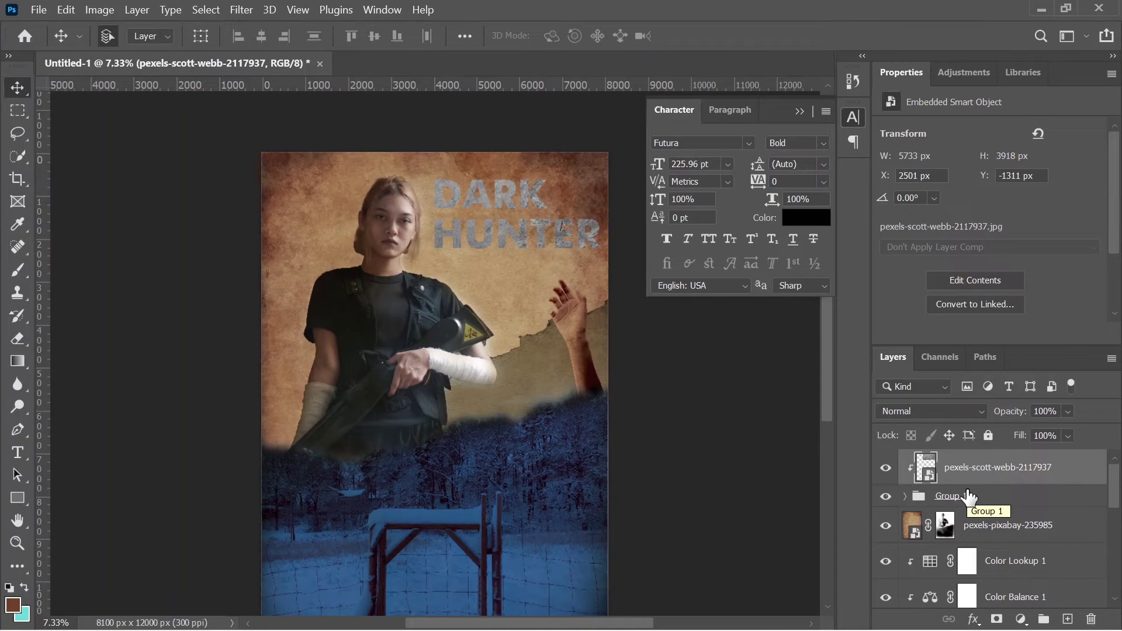
pyautogui.click(1021, 620)
# - Add a clipped Color Balance layer with midtones pushed fully toward red and magenta
pyautogui.click(1015, 462)
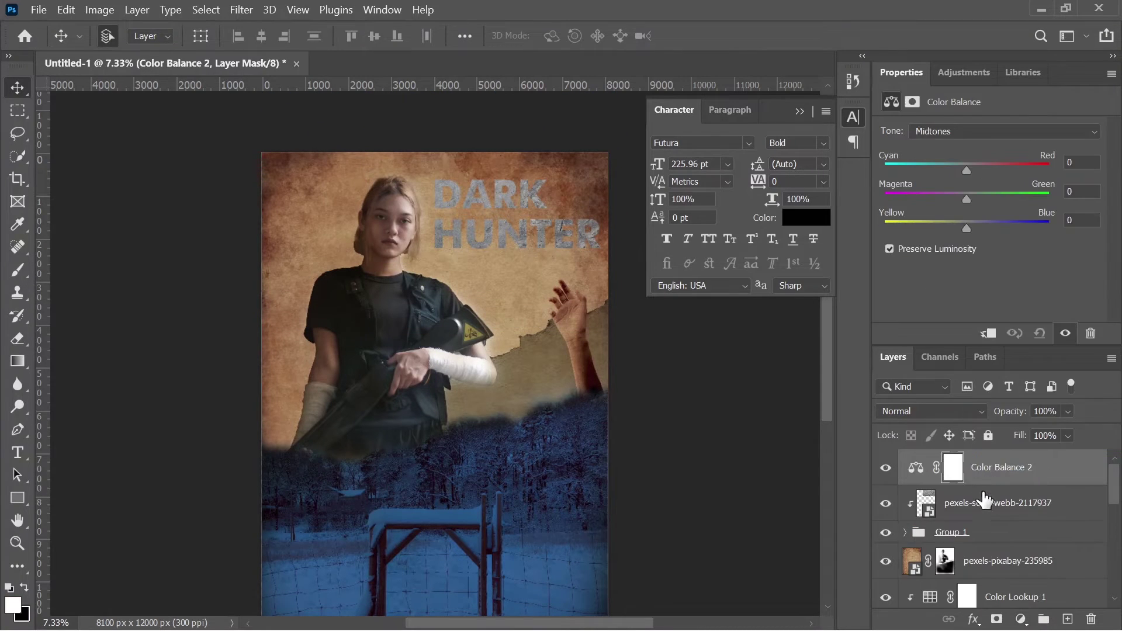
pyautogui.click(988, 333)
pyautogui.moveTo(990, 171); pyautogui.dragTo(889, 167)
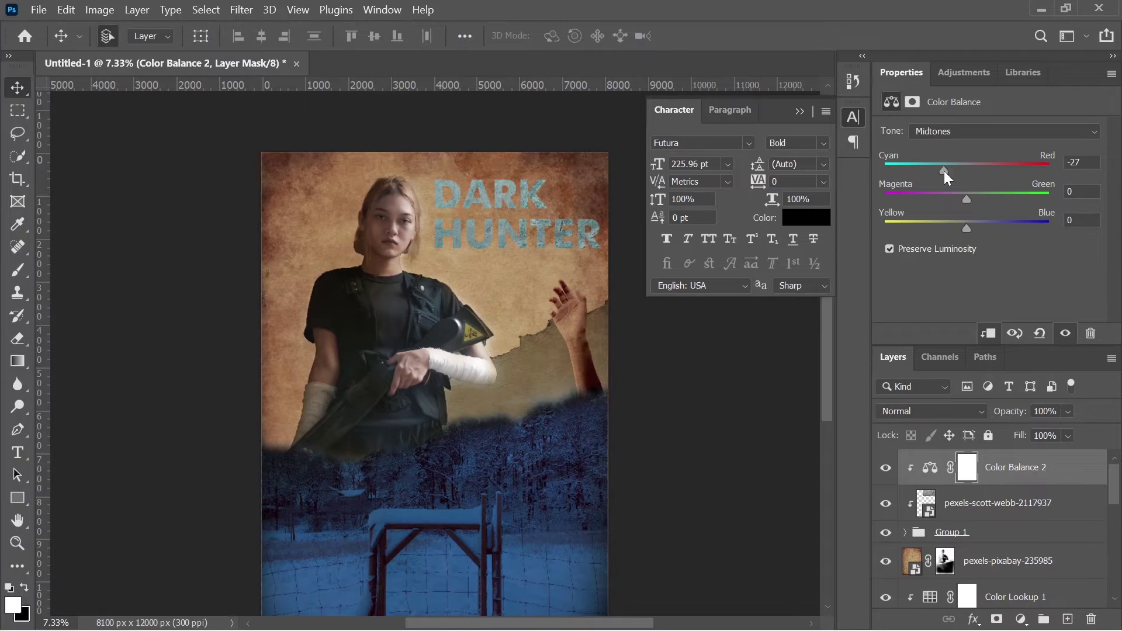
pyautogui.moveTo(1013, 169)
pyautogui.mouseDown()
pyautogui.moveTo(1048, 169)
pyautogui.moveTo(901, 196)
pyautogui.mouseUp()
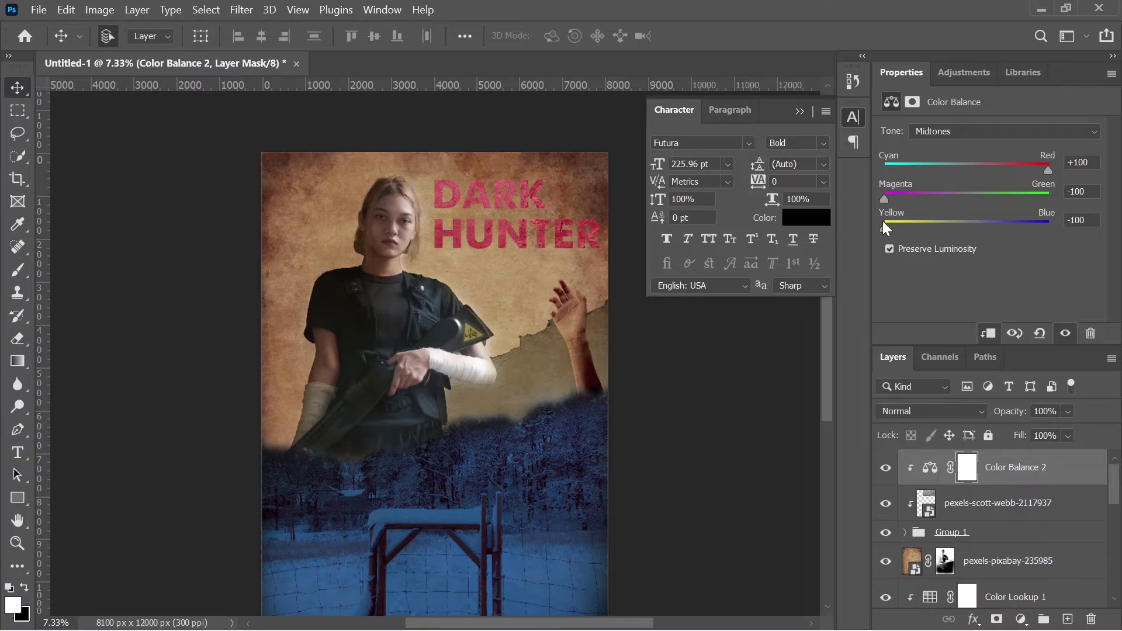
# - Shift the Color Balance shadows toward red and magenta
pyautogui.click(993, 131)
pyautogui.click(970, 145)
pyautogui.moveTo(967, 169); pyautogui.dragTo(1023, 170)
pyautogui.moveTo(967, 198)
pyautogui.mouseDown()
pyautogui.moveTo(921, 201)
pyautogui.moveTo(963, 201)
pyautogui.moveTo(1022, 170)
pyautogui.moveTo(1049, 169)
pyautogui.mouseUp()
# - Set the Color Balance highlights to +86 red, +21 green, +44 blue
pyautogui.click(959, 131)
pyautogui.click(949, 167)
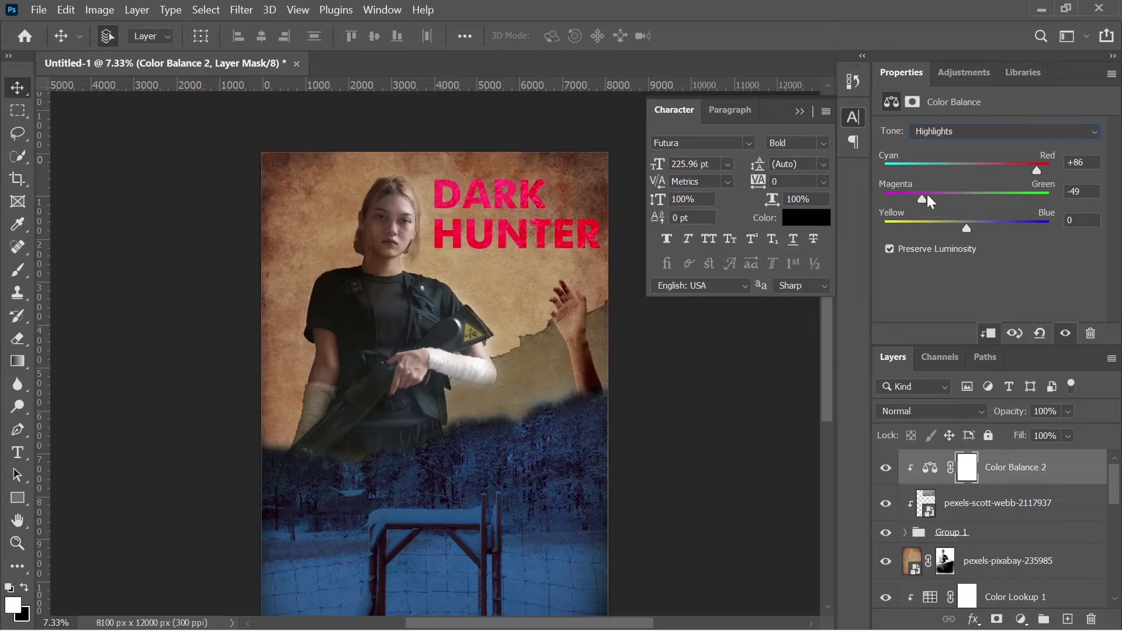
pyautogui.moveTo(927, 199)
pyautogui.mouseDown()
pyautogui.moveTo(1020, 201)
pyautogui.moveTo(983, 200)
pyautogui.moveTo(1005, 229)
pyautogui.mouseUp()
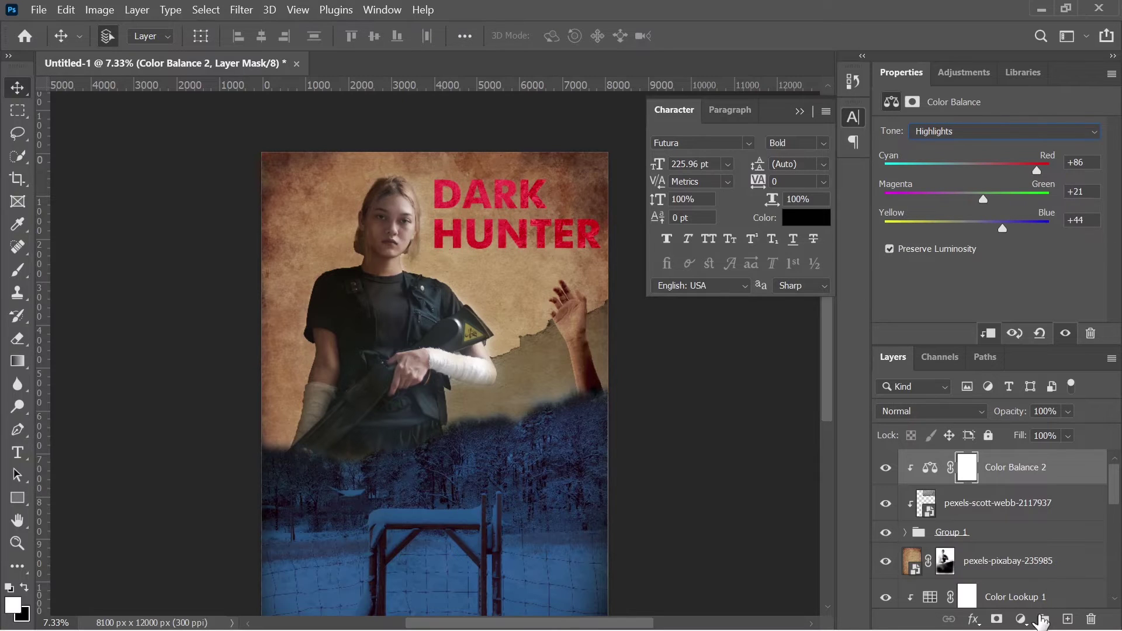
pyautogui.click(1023, 620)
pyautogui.press('Escape')
pyautogui.click(946, 512)
# - Give the title group a 27 px #242424 Multiply stroke at 86% opacity
pyautogui.click(993, 533)
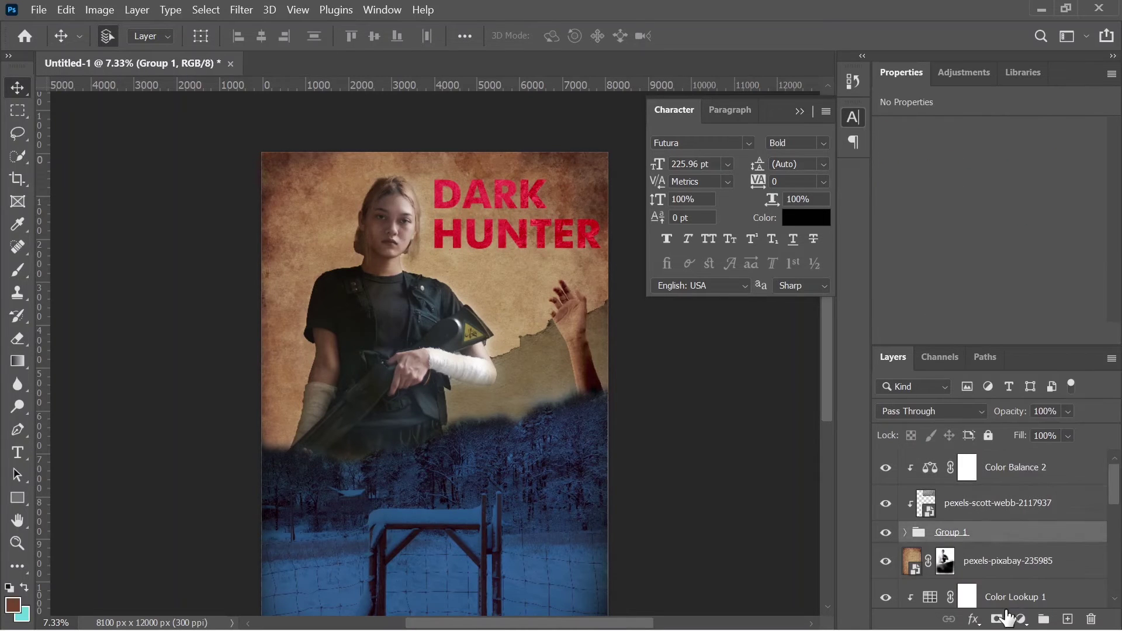
pyautogui.click(973, 619)
pyautogui.click(1022, 445)
pyautogui.click(671, 314)
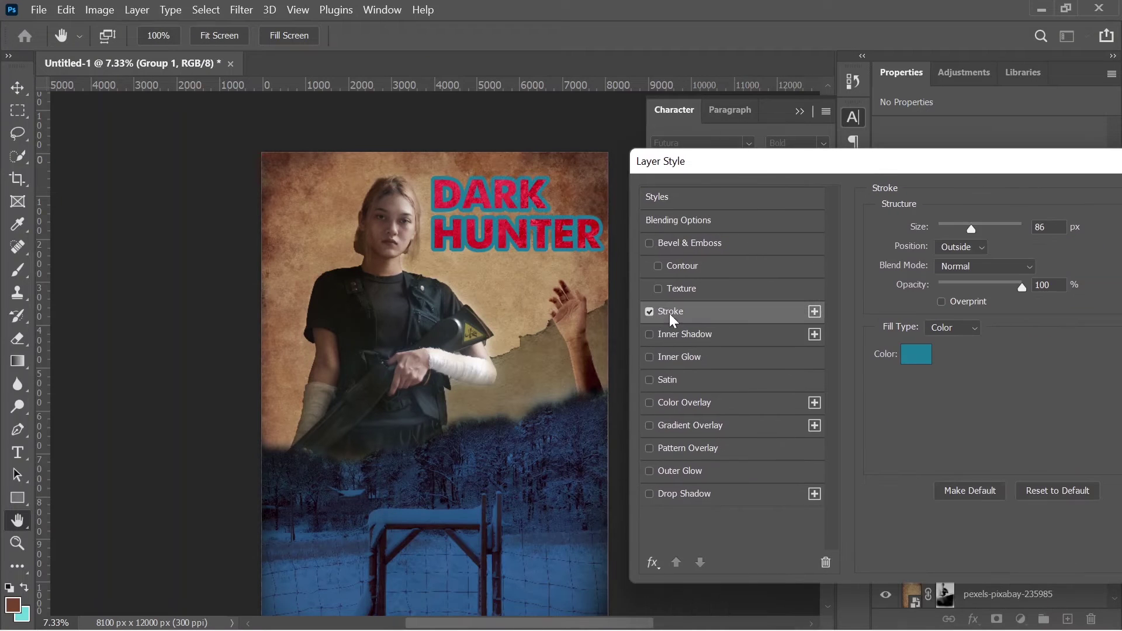
pyautogui.click(917, 355)
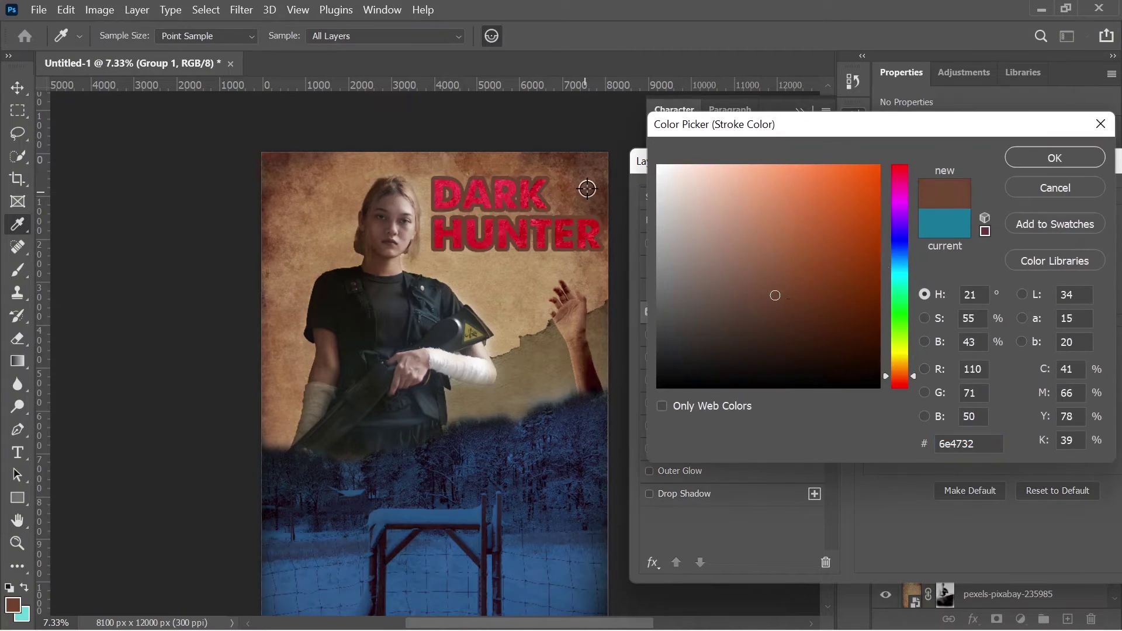
pyautogui.write('242424')
pyautogui.click(1050, 154)
pyautogui.moveTo(971, 229); pyautogui.dragTo(953, 227)
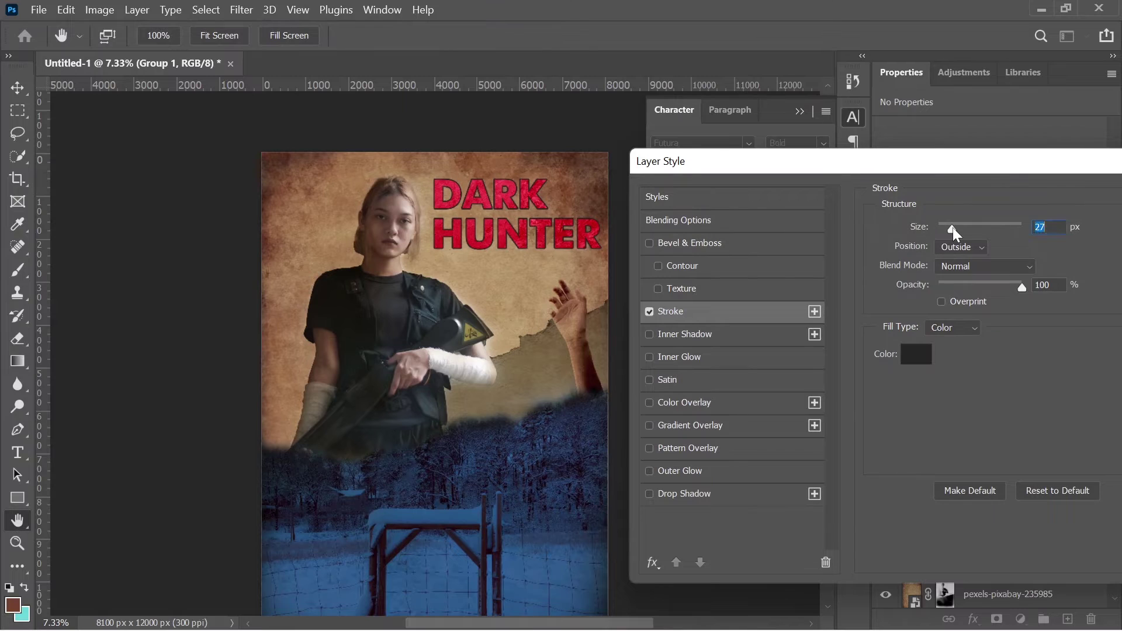
pyautogui.click(985, 266)
pyautogui.click(965, 250)
pyautogui.moveTo(1018, 289); pyautogui.dragTo(1011, 289)
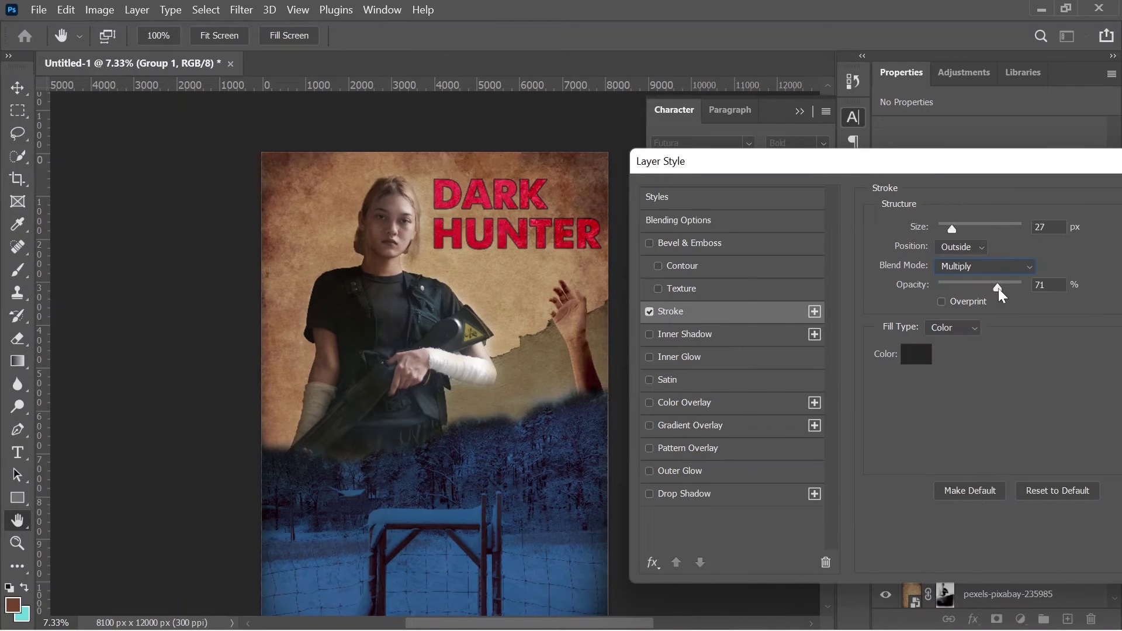
# - Add a 70 px drop shadow to the title and confirm the layer style
pyautogui.moveTo(871, 165)
pyautogui.mouseDown()
pyautogui.moveTo(822, 166)
pyautogui.moveTo(828, 149)
pyautogui.mouseUp()
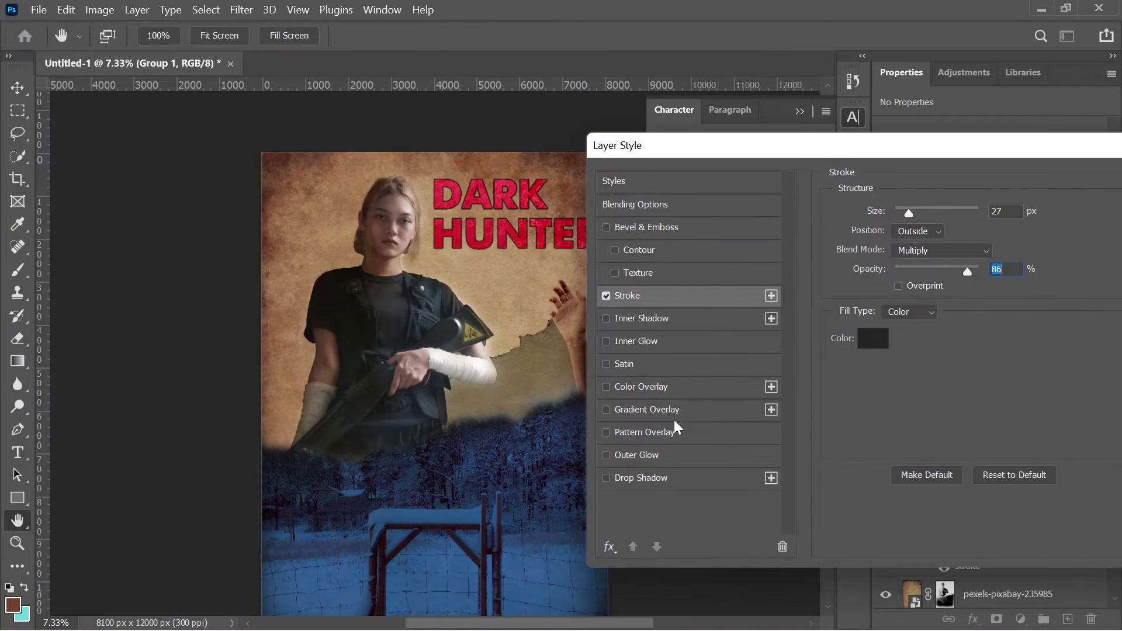
pyautogui.click(641, 478)
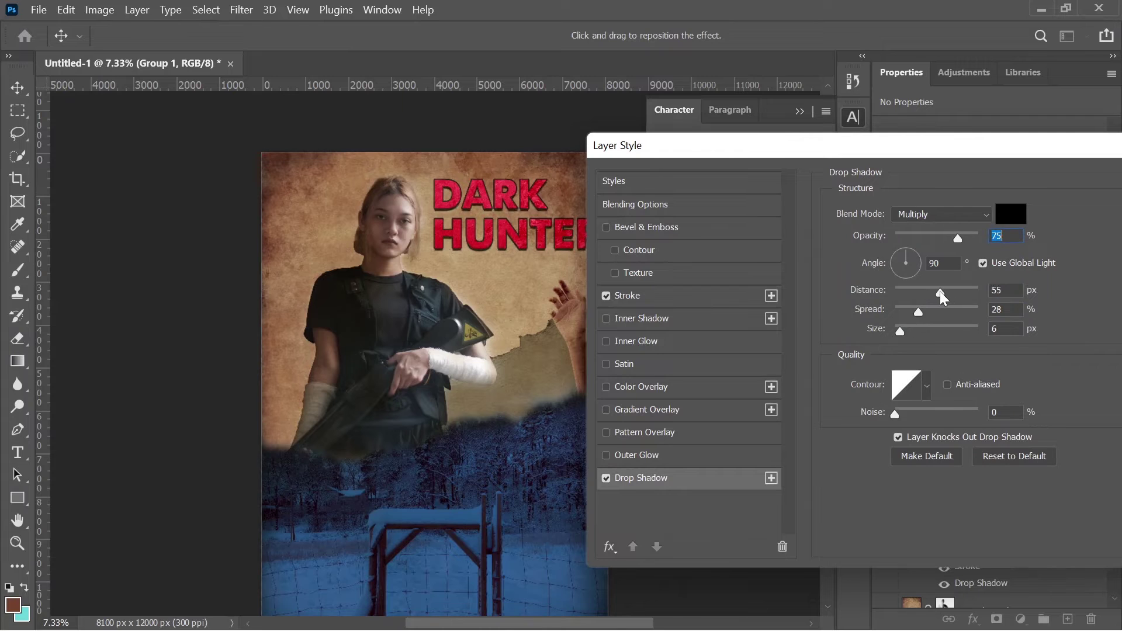
pyautogui.moveTo(914, 330); pyautogui.dragTo(924, 329)
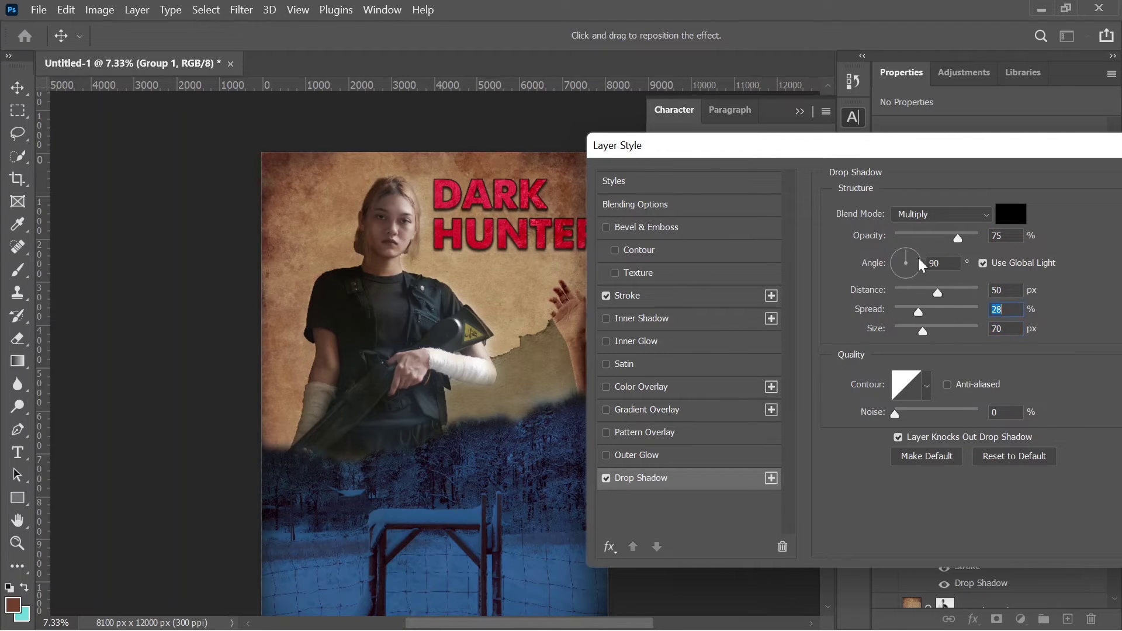
pyautogui.press('Return')
# - Start a new text layer on the snowy area near the fence
pyautogui.press('t')
pyautogui.click(431, 463)
pyautogui.press('BackSpace')
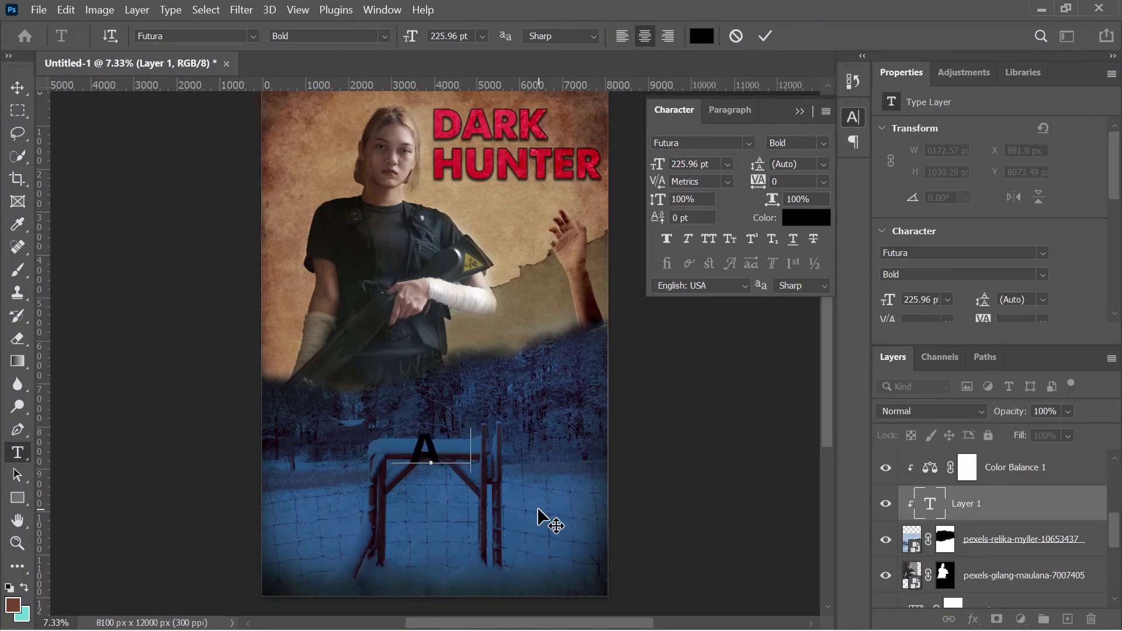
# - Type the two-line credit 'MOVIE BY' plus the director's name in Montserrat
pyautogui.write('MOVIE BY')
pyautogui.press('Return')
pyautogui.write('JOHN')
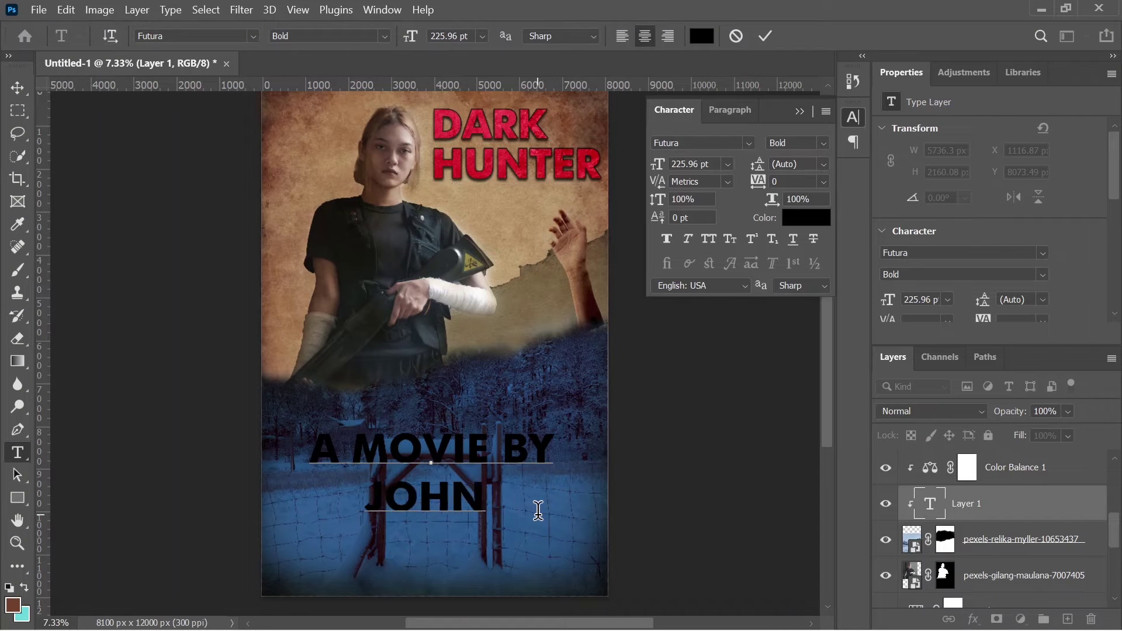
pyautogui.write(' DOE')
pyautogui.hotkey('ctrl', 'a')
pyautogui.click(807, 218)
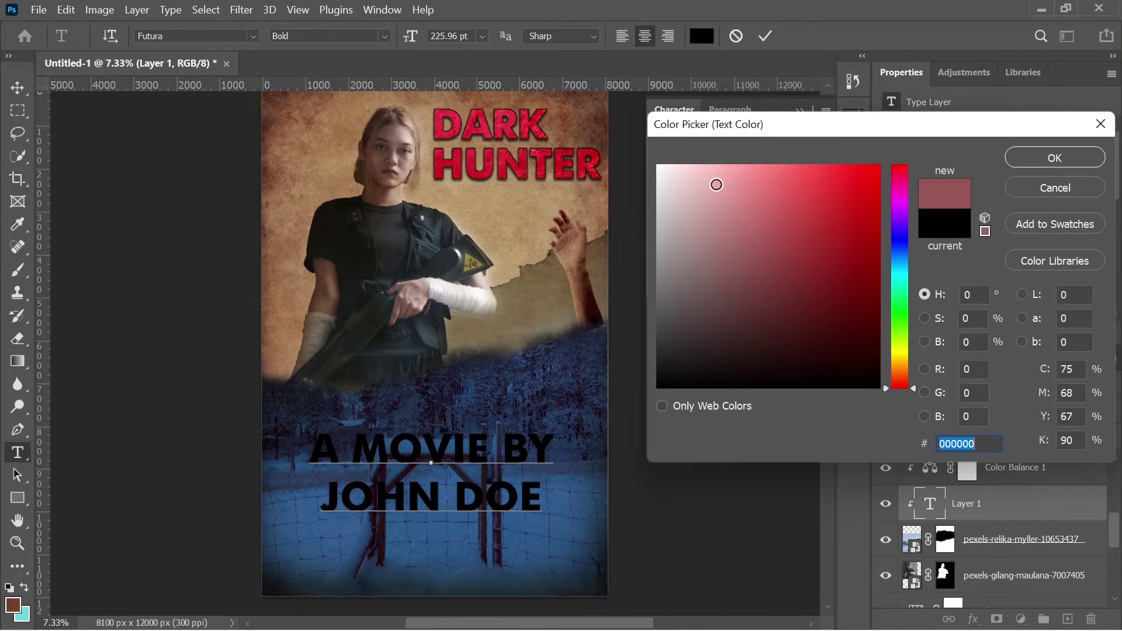
pyautogui.click(701, 143)
pyautogui.write('Montserrat')
pyautogui.click(727, 228)
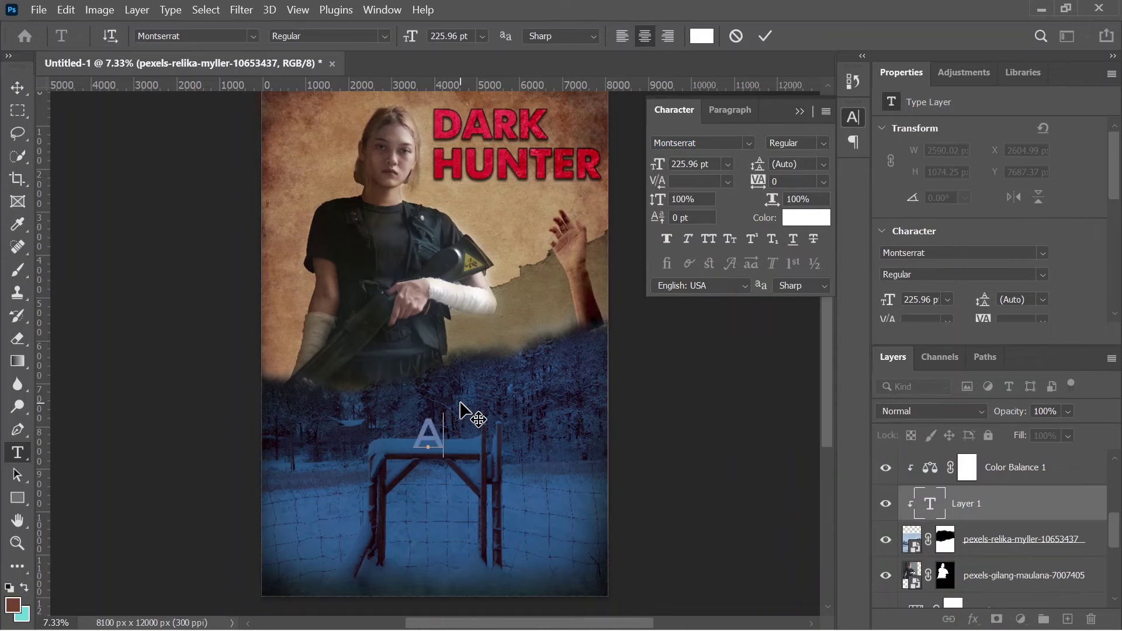
pyautogui.write('MOVIE BY')
pyautogui.press('Return')
pyautogui.write('JOHN DOE')
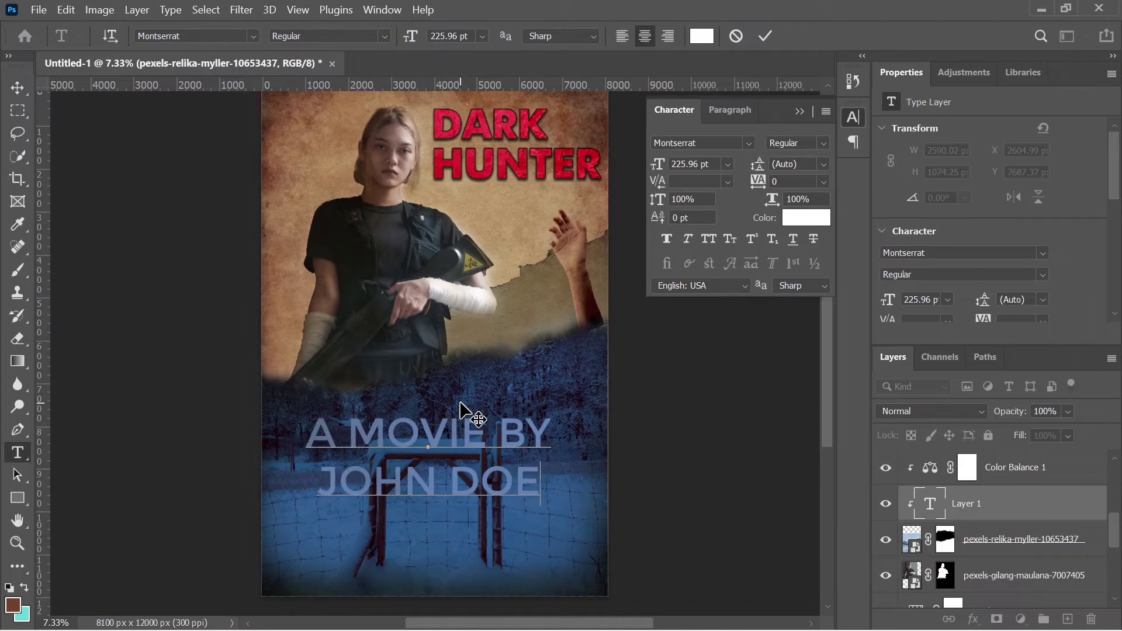
# - Make the 'A MOVIE BY' line thin and the director's name bold
pyautogui.moveTo(322, 430); pyautogui.dragTo(550, 432)
pyautogui.click(798, 142)
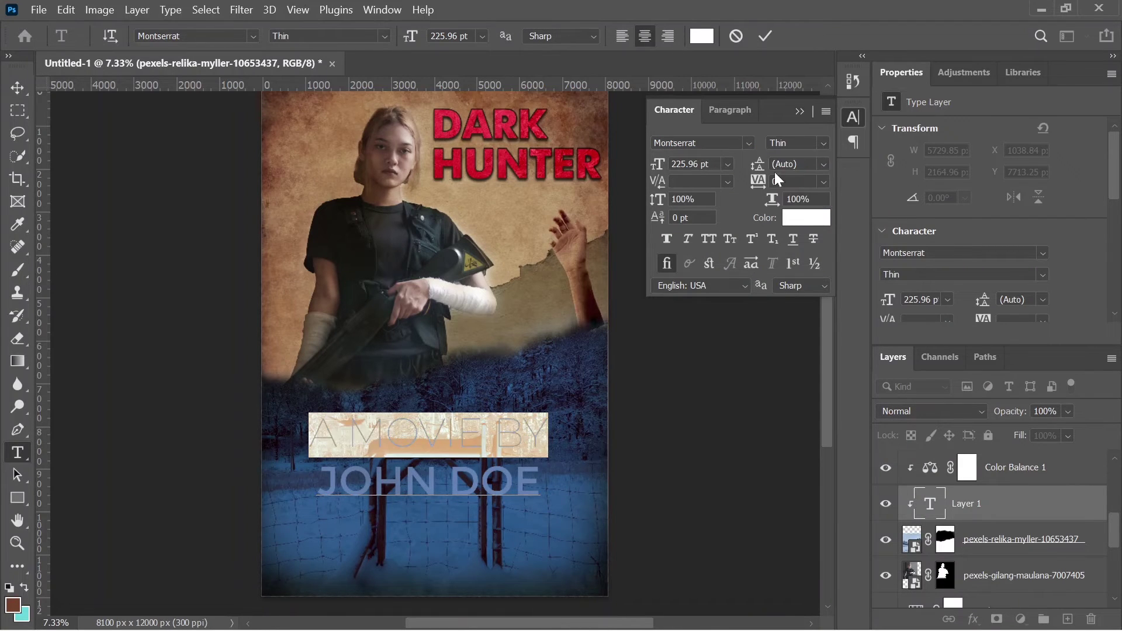
pyautogui.moveTo(319, 484); pyautogui.dragTo(561, 461)
pyautogui.click(798, 143)
pyautogui.click(813, 205)
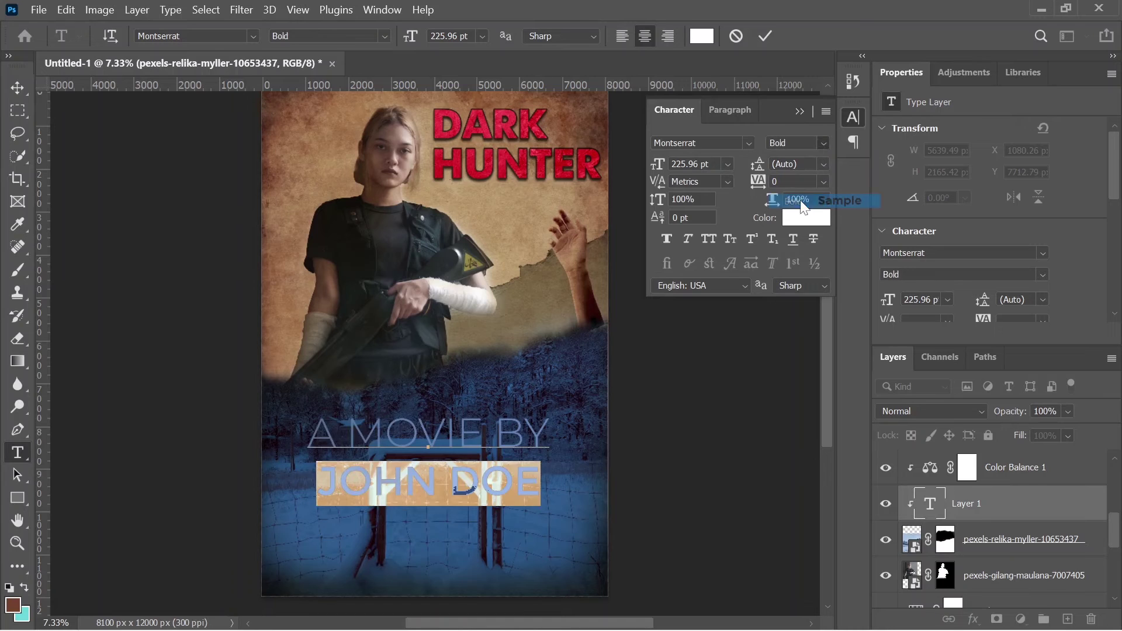
pyautogui.click(310, 434)
# - Set the whole credit text to 86 pt Light
pyautogui.hotkey('ctrl', 'a')
pyautogui.moveTo(658, 164); pyautogui.dragTo(581, 180)
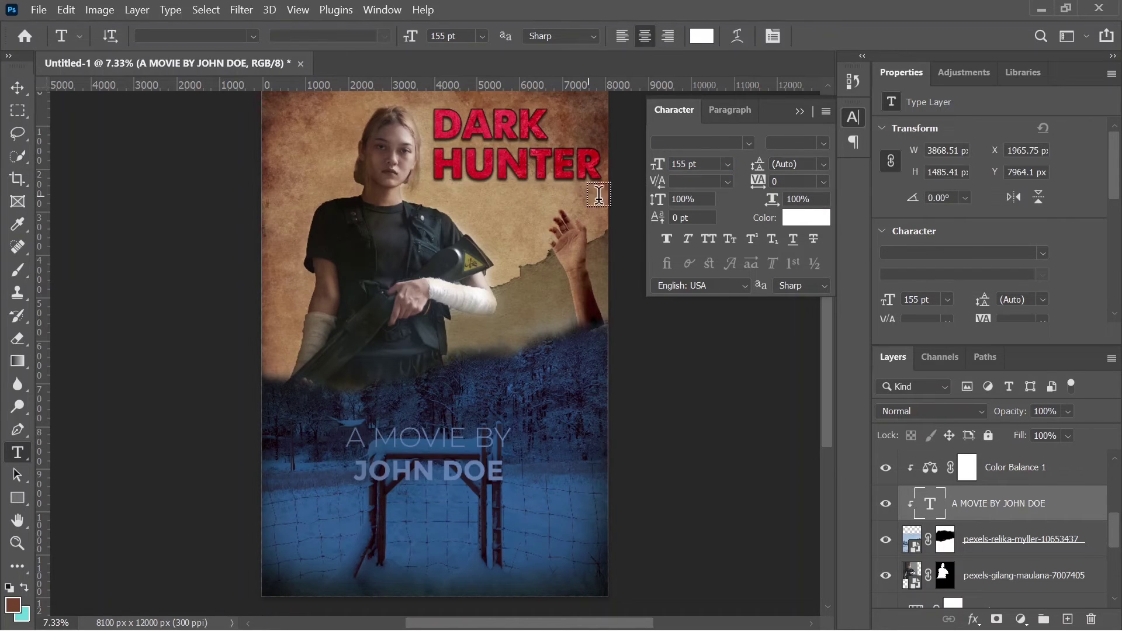
pyautogui.moveTo(657, 163); pyautogui.dragTo(583, 168)
pyautogui.click(798, 143)
pyautogui.click(784, 170)
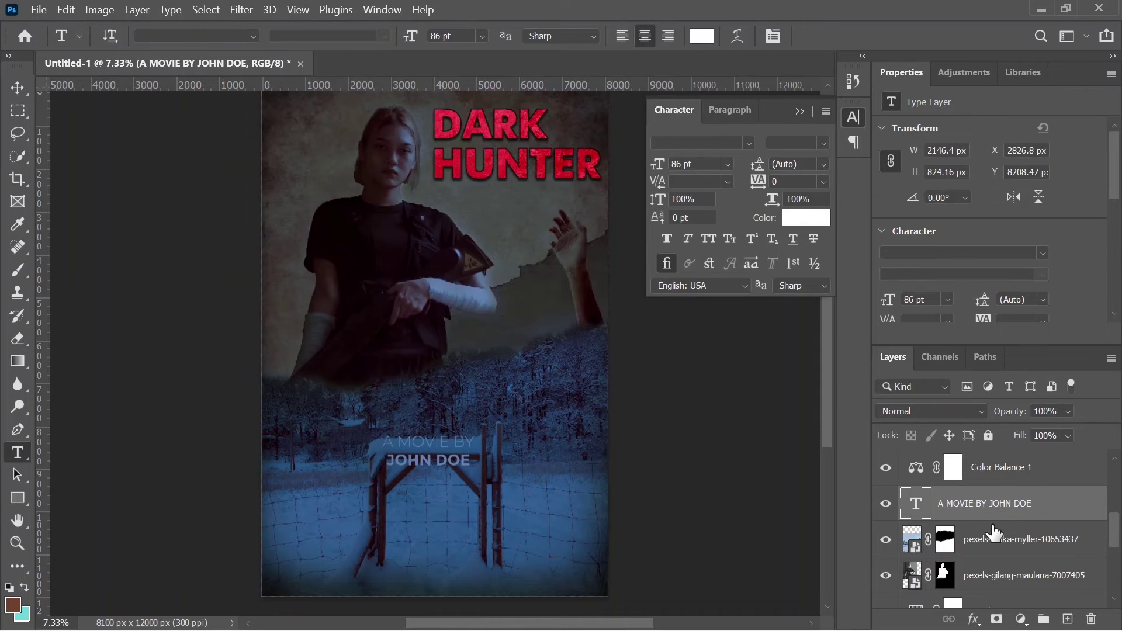
# - Move the credit layer to the top of the stack and lower on the poster
pyautogui.moveTo(992, 517); pyautogui.dragTo(990, 462)
pyautogui.press('v')
pyautogui.moveTo(446, 462); pyautogui.dragTo(445, 534)
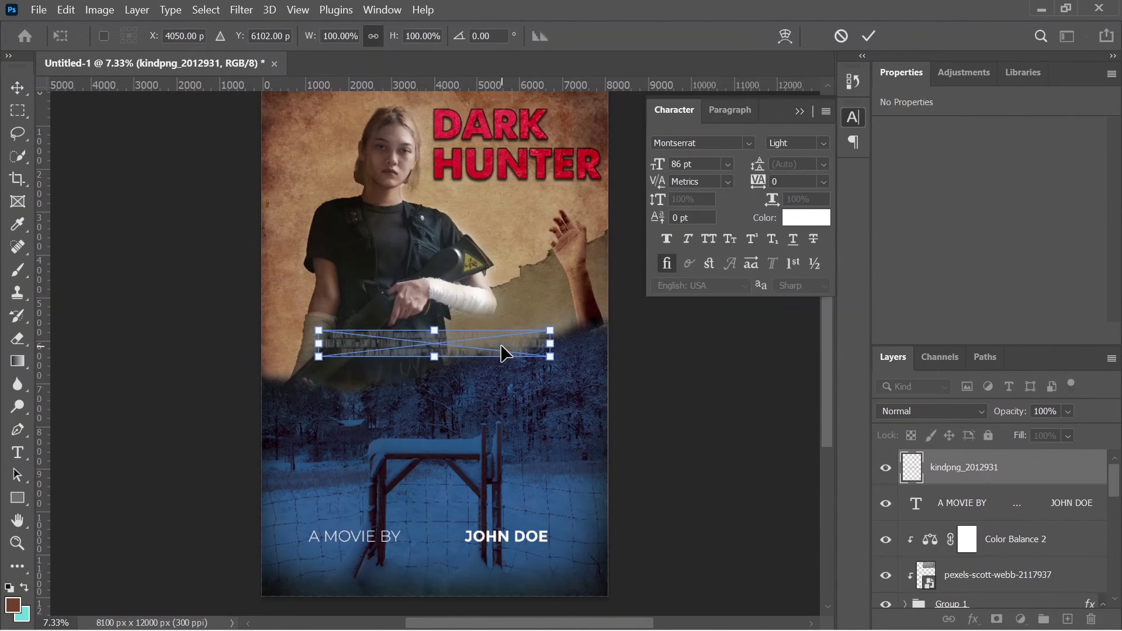
# - Move the credits PNG to the poster's bottom edge and scale it to about 139%
pyautogui.moveTo(492, 351)
pyautogui.mouseDown()
pyautogui.moveTo(459, 601)
pyautogui.moveTo(454, 581)
pyautogui.mouseUp()
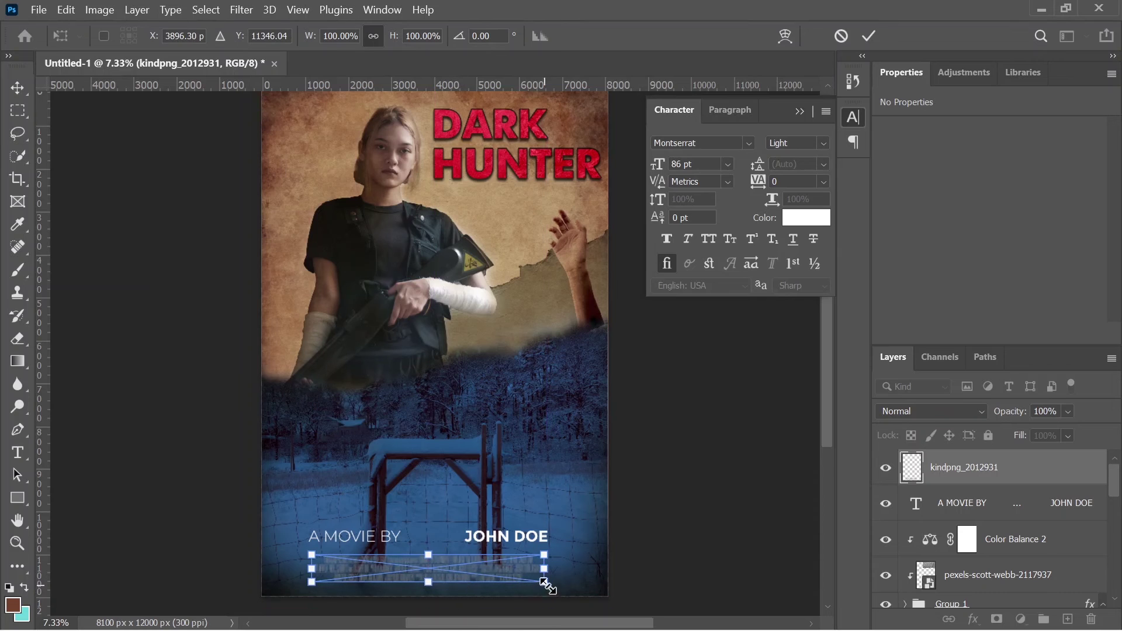
pyautogui.moveTo(543, 580); pyautogui.dragTo(589, 602)
pyautogui.moveTo(311, 587); pyautogui.dragTo(269, 533)
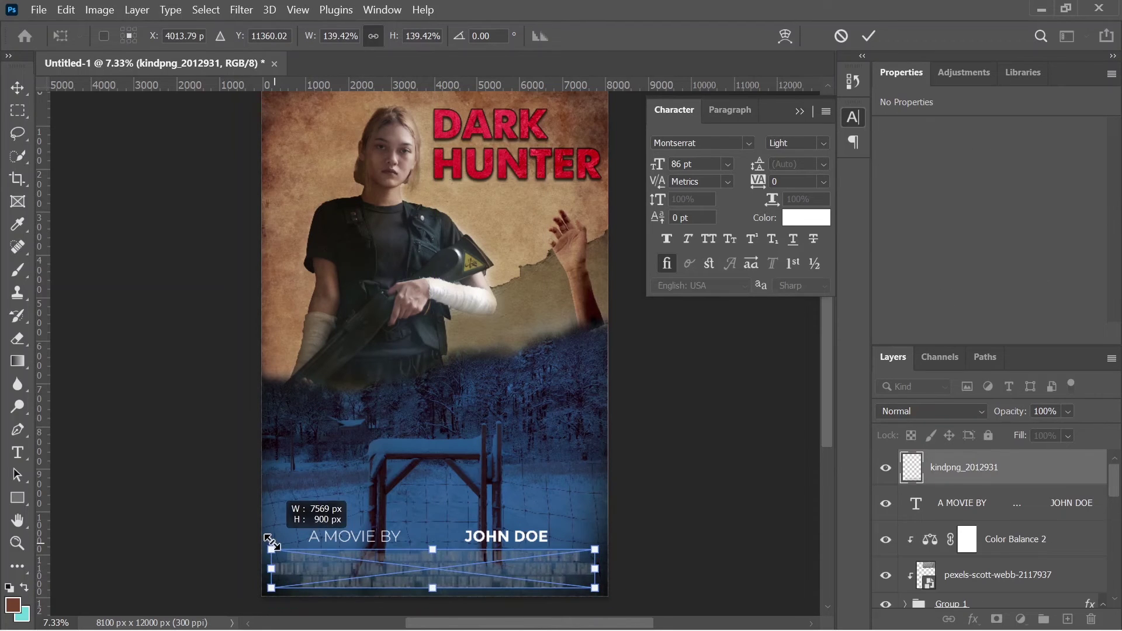
pyautogui.press('Return')
# - Centre the director credit text horizontally on the poster, aligned to the background
pyautogui.scroll(-3, 1002, 538)
pyautogui.scroll(-3, 994, 561)
pyautogui.click(985, 591)
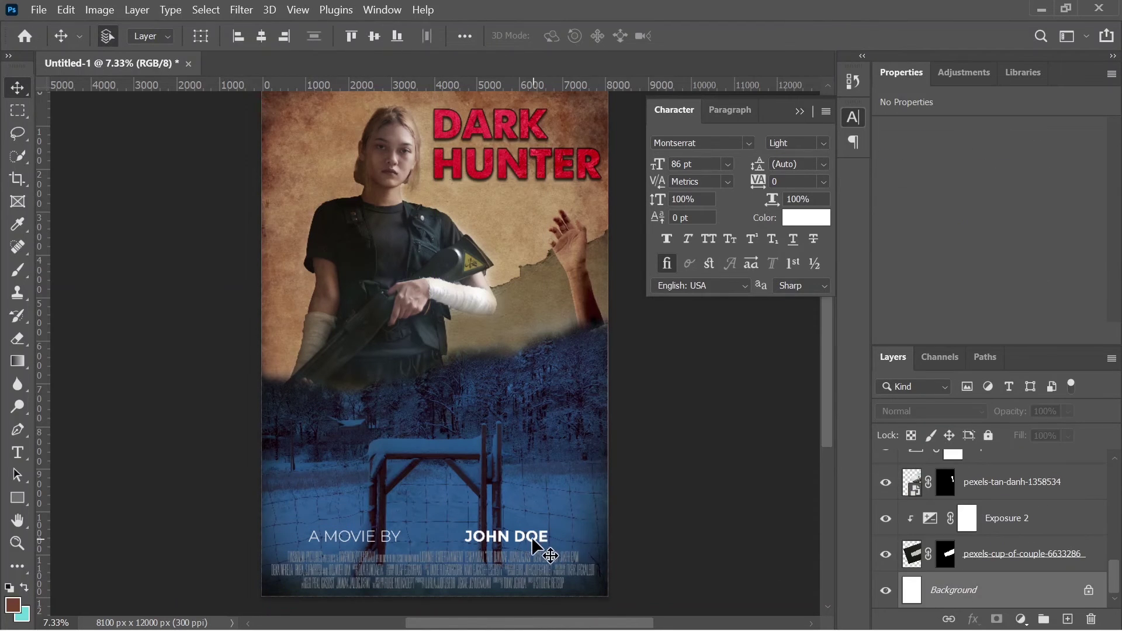
pyautogui.scroll(5, 994, 526)
pyautogui.click(988, 502)
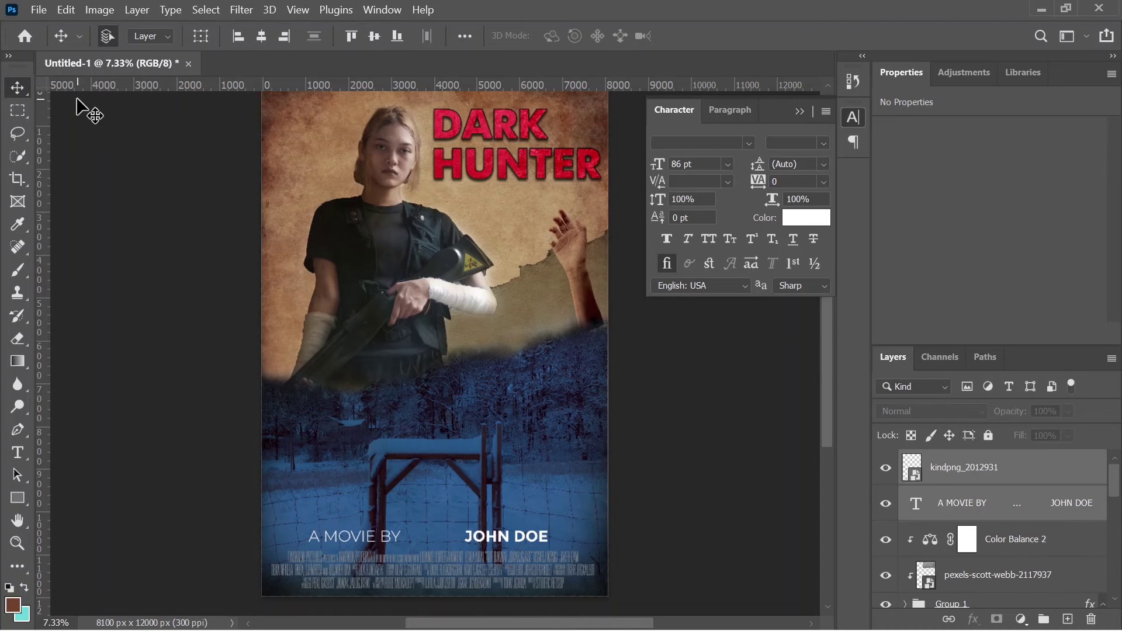
pyautogui.click(261, 36)
# - Give the billing block a white Color Overlay and raise the director credit above it
pyautogui.click(962, 473)
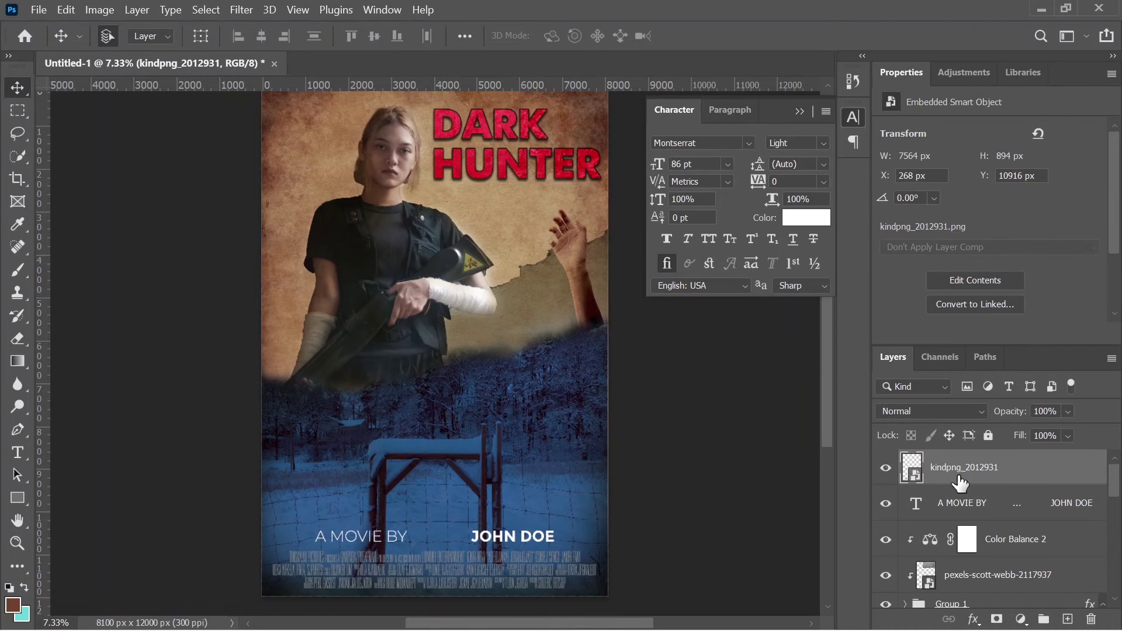
pyautogui.click(973, 620)
pyautogui.click(1014, 541)
pyautogui.click(852, 228)
pyautogui.moveTo(677, 371); pyautogui.dragTo(659, 168)
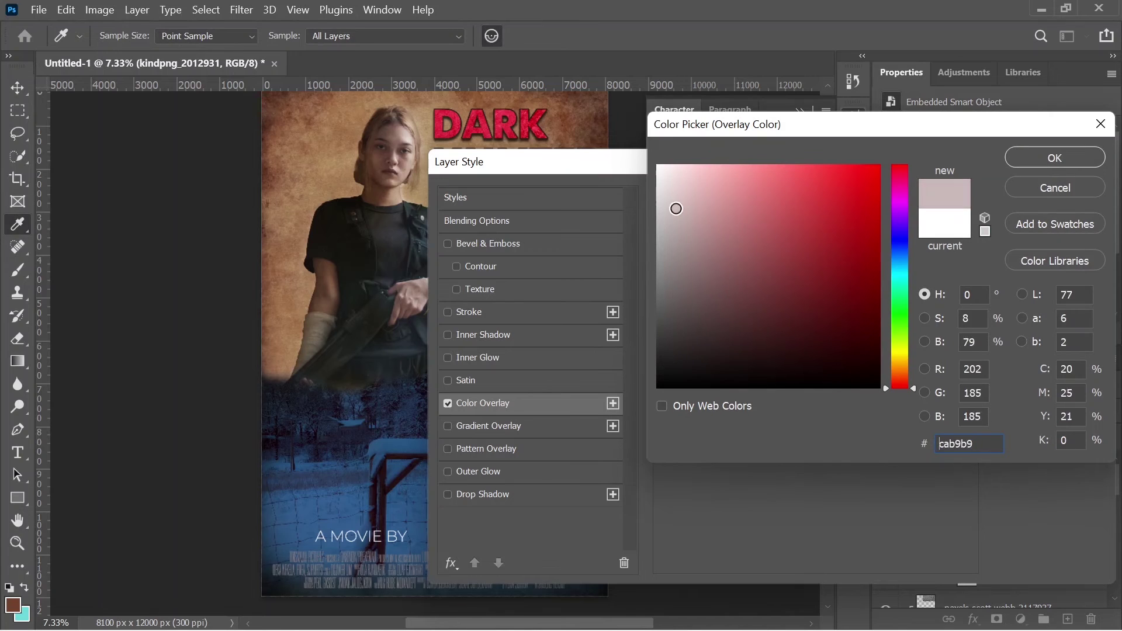
pyautogui.click(1046, 157)
pyautogui.press('Return')
pyautogui.moveTo(513, 535); pyautogui.dragTo(518, 470)
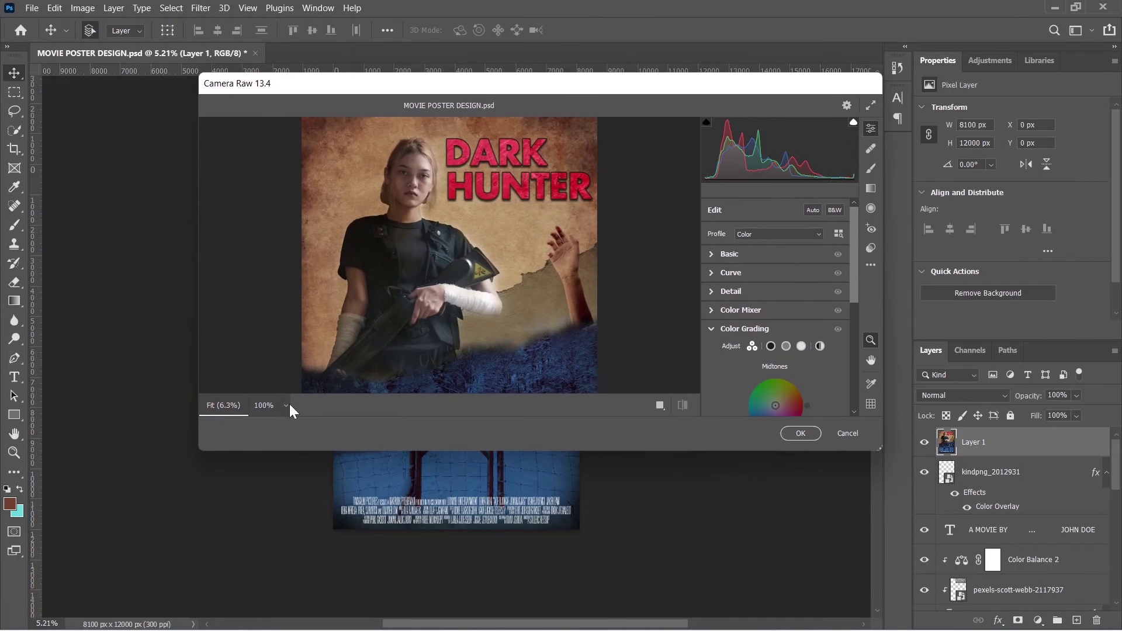
# - Enlarge the Camera Raw preview and adjust Color Grading shadow and highlight luminance
pyautogui.click(286, 404)
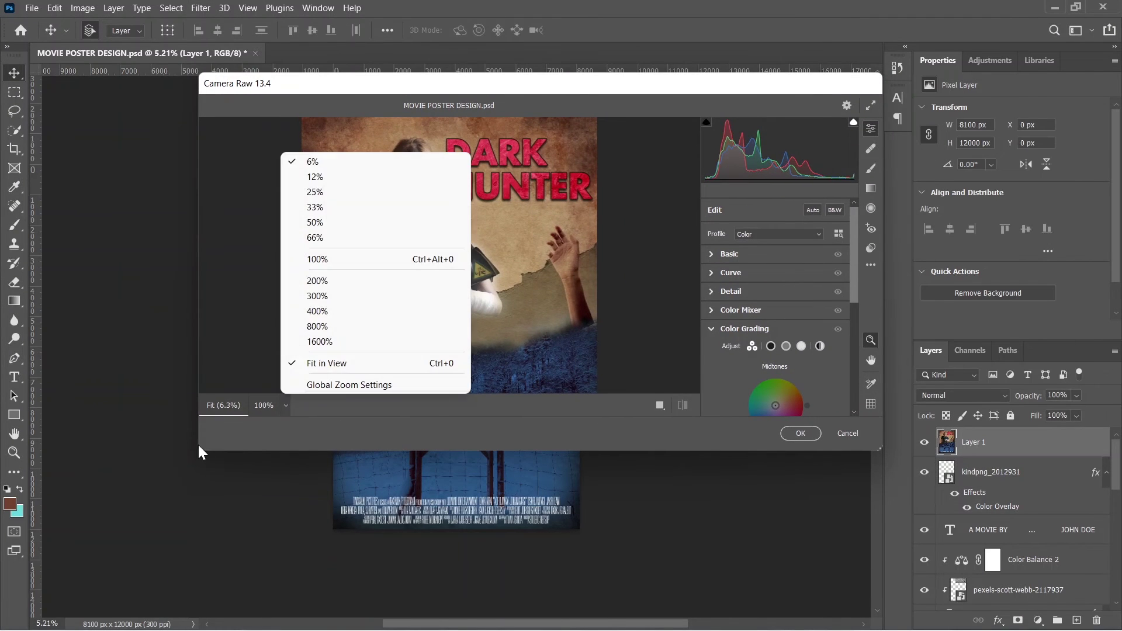
pyautogui.click(199, 452)
pyautogui.moveTo(199, 452); pyautogui.dragTo(129, 451)
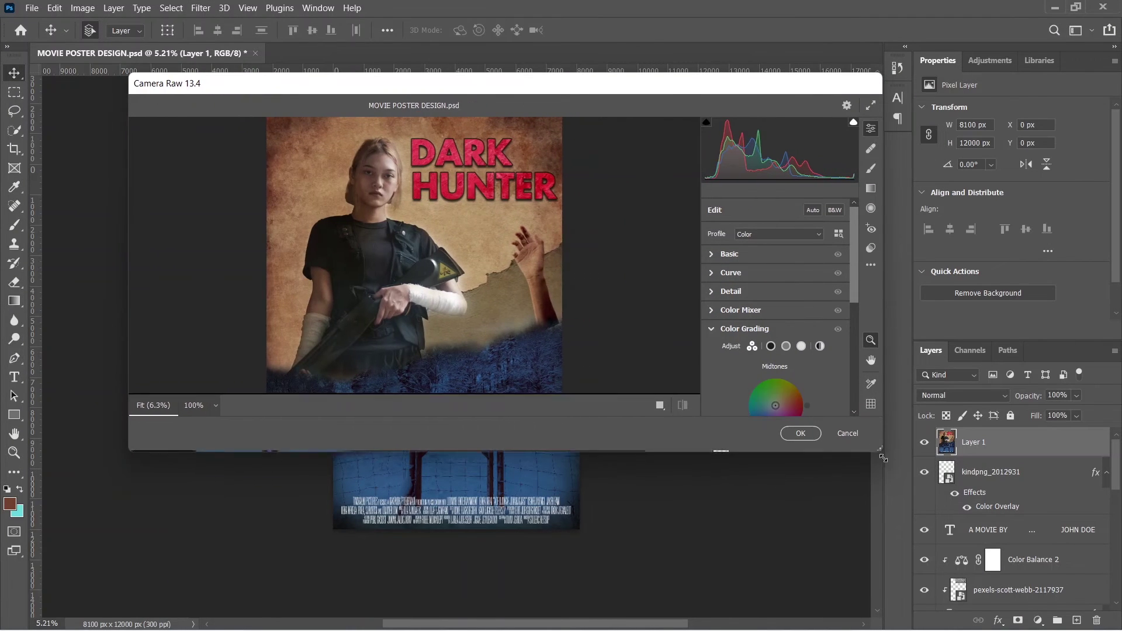
pyautogui.moveTo(882, 450); pyautogui.dragTo(882, 615)
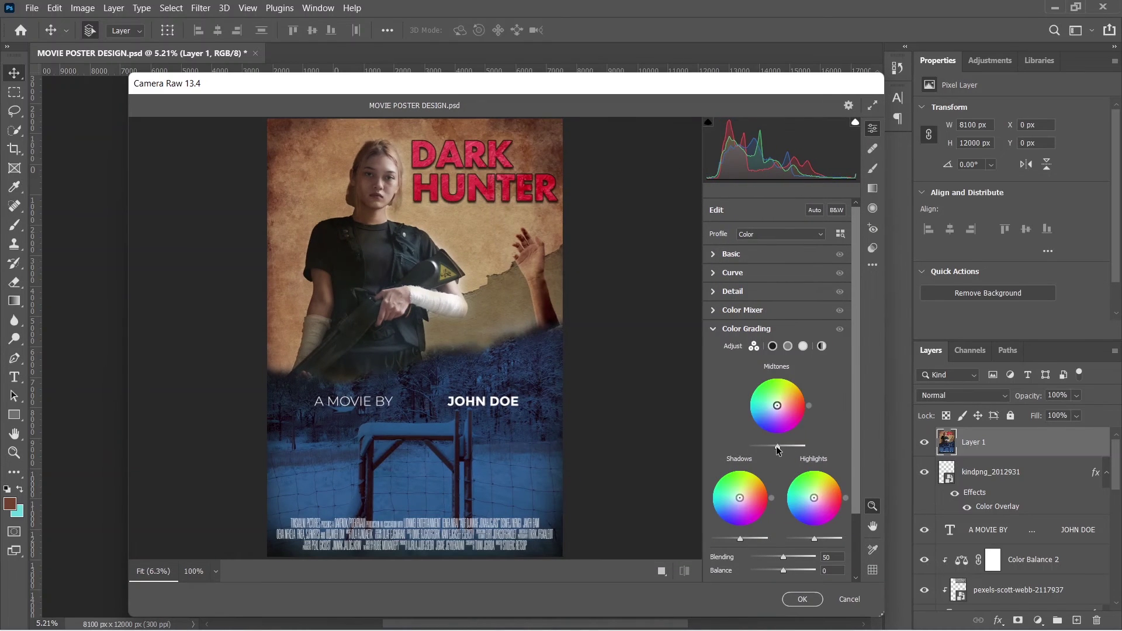
pyautogui.moveTo(778, 448); pyautogui.dragTo(769, 449)
pyautogui.moveTo(740, 538); pyautogui.dragTo(730, 539)
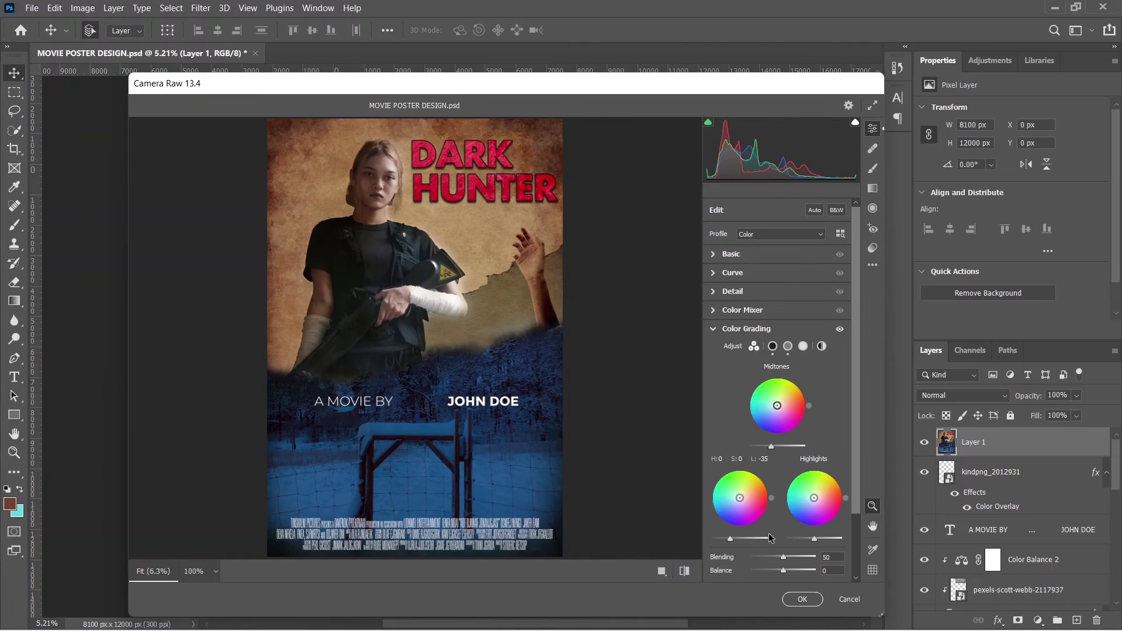
pyautogui.moveTo(814, 538); pyautogui.dragTo(838, 538)
pyautogui.click(778, 447)
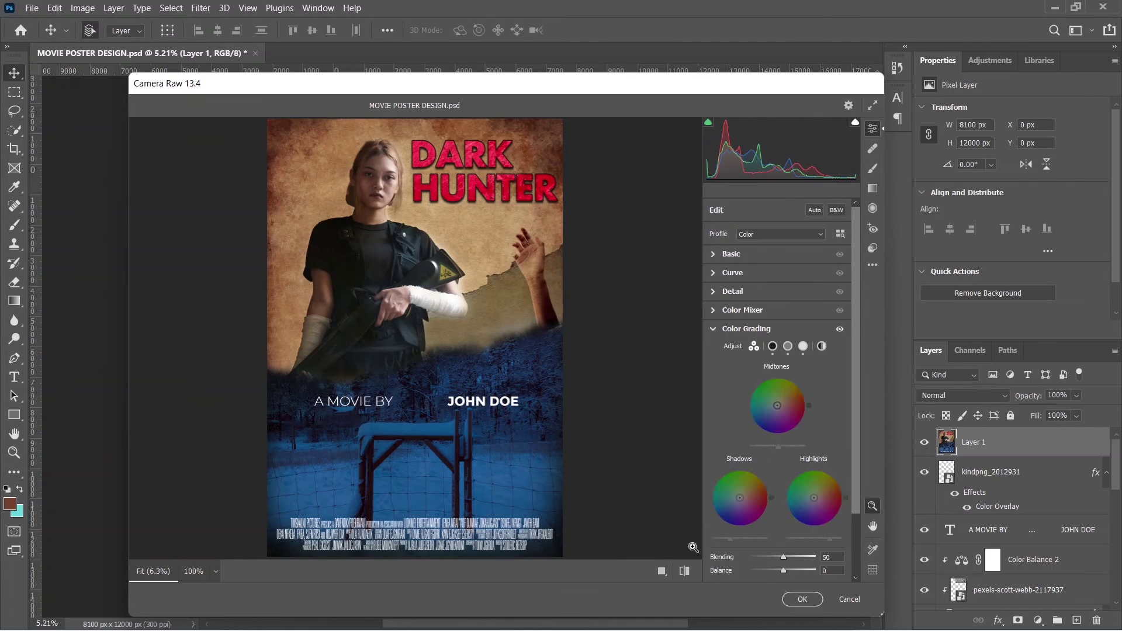
# - Show a before/after comparison and set Detail Sharpening to 88
pyautogui.rightClick(665, 572)
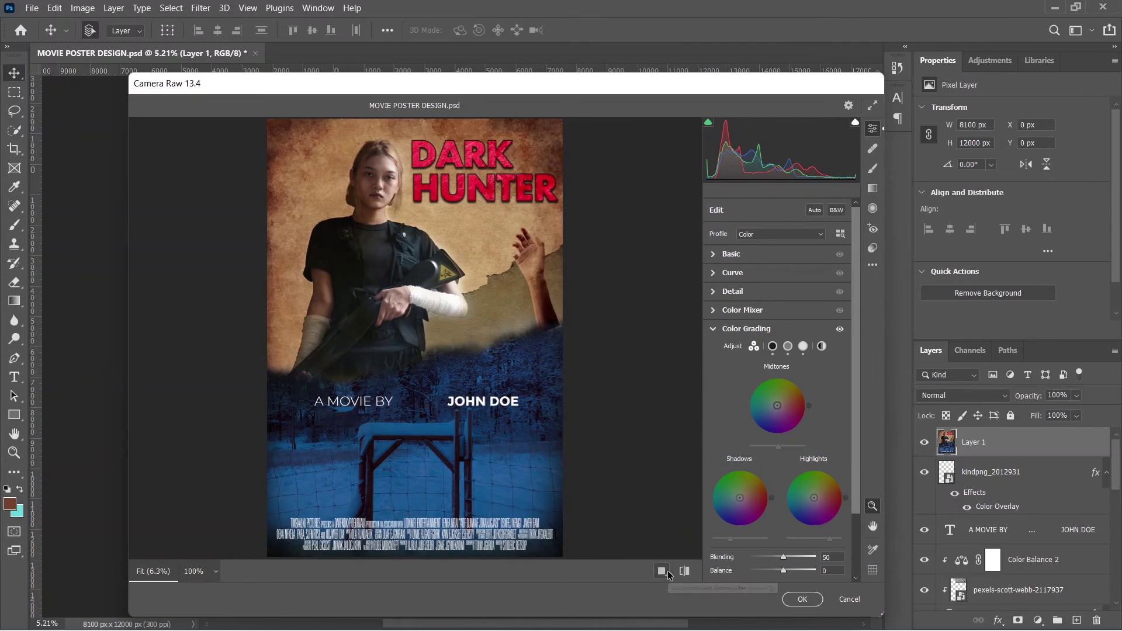
pyautogui.click(664, 572)
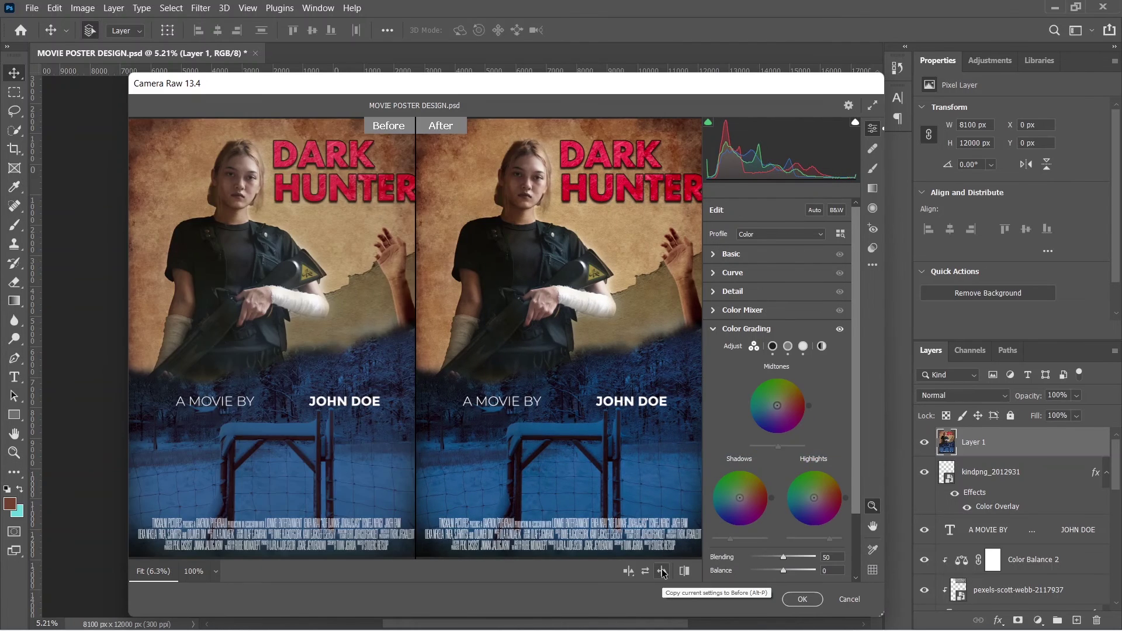
pyautogui.click(713, 329)
pyautogui.click(713, 291)
pyautogui.moveTo(750, 309); pyautogui.dragTo(776, 310)
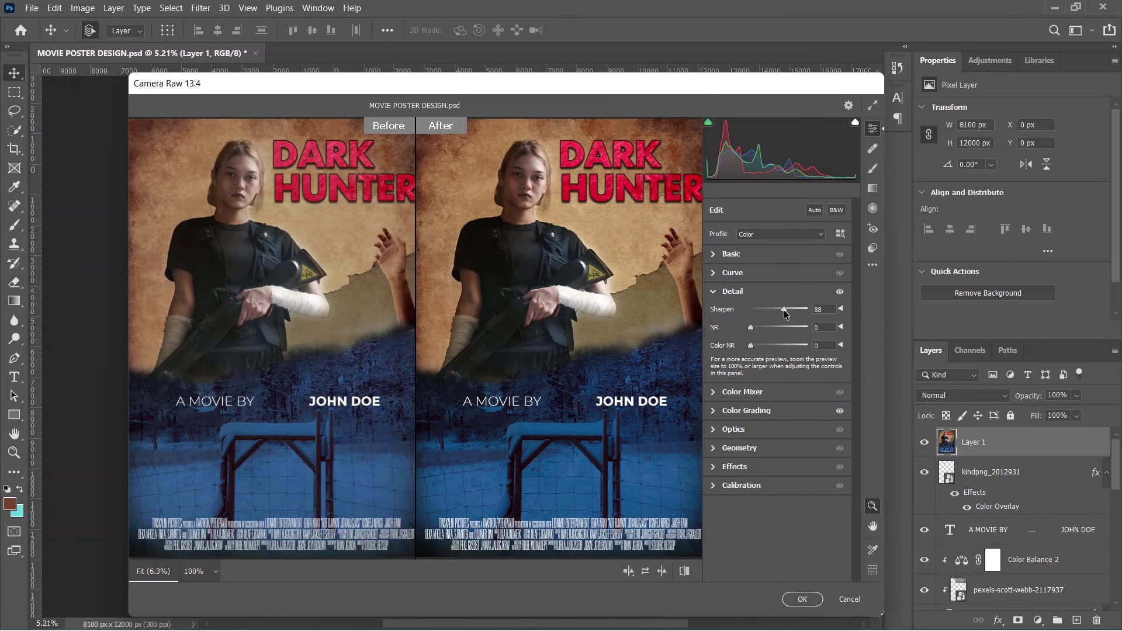
pyautogui.click(713, 293)
# - Add an Optics vignette of -32 to darken the poster edges
pyautogui.click(713, 348)
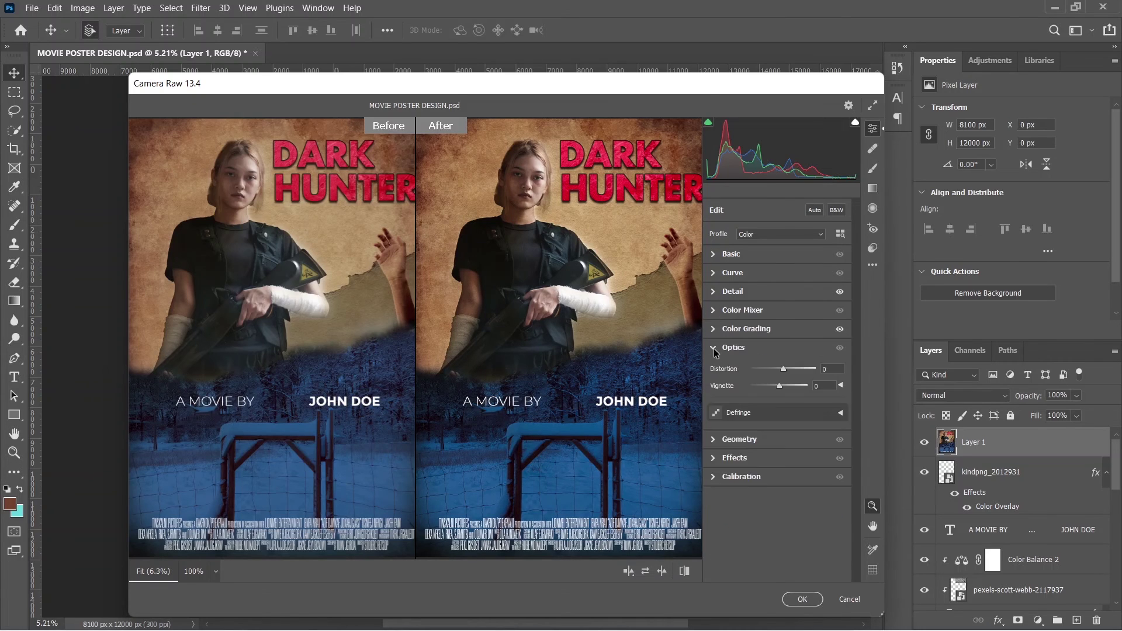
pyautogui.moveTo(782, 387); pyautogui.dragTo(773, 391)
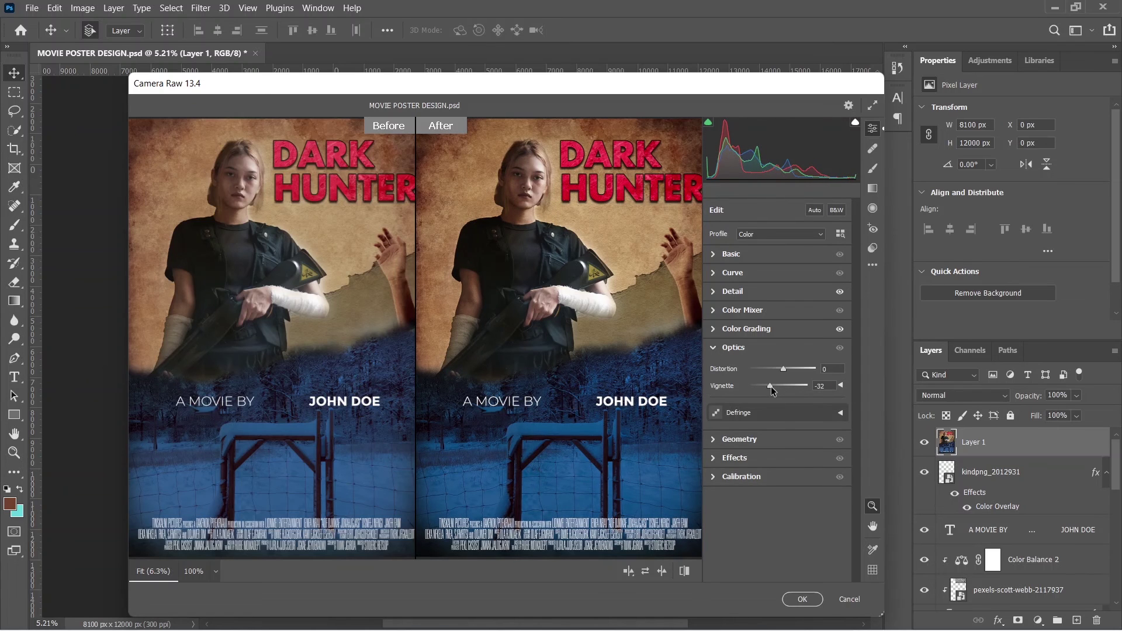
pyautogui.click(708, 352)
pyautogui.click(711, 405)
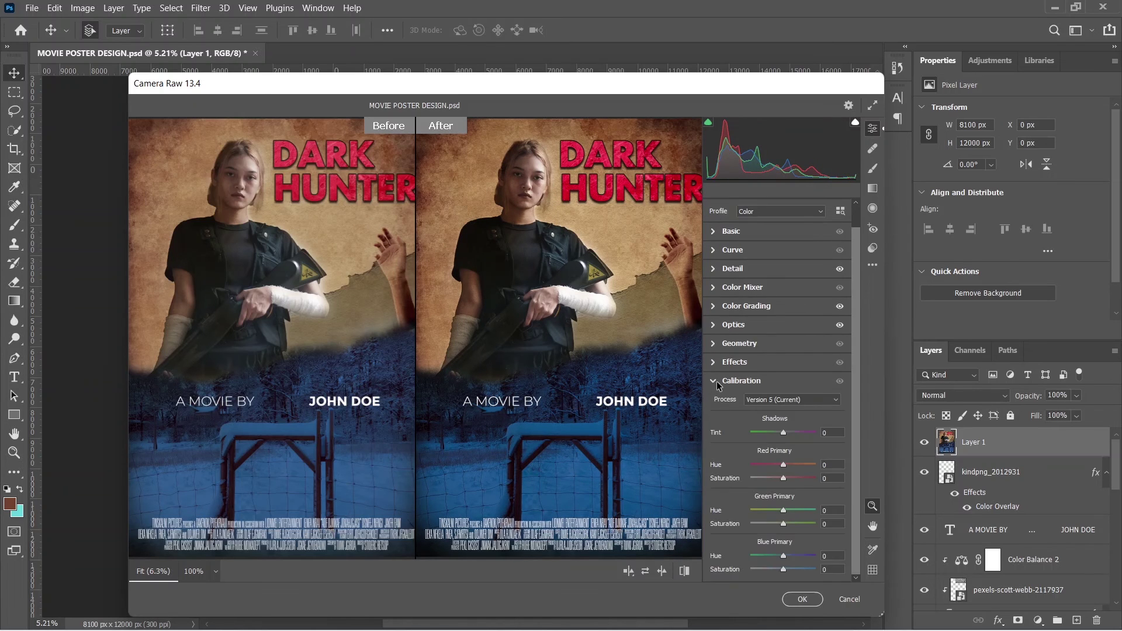
pyautogui.click(715, 296)
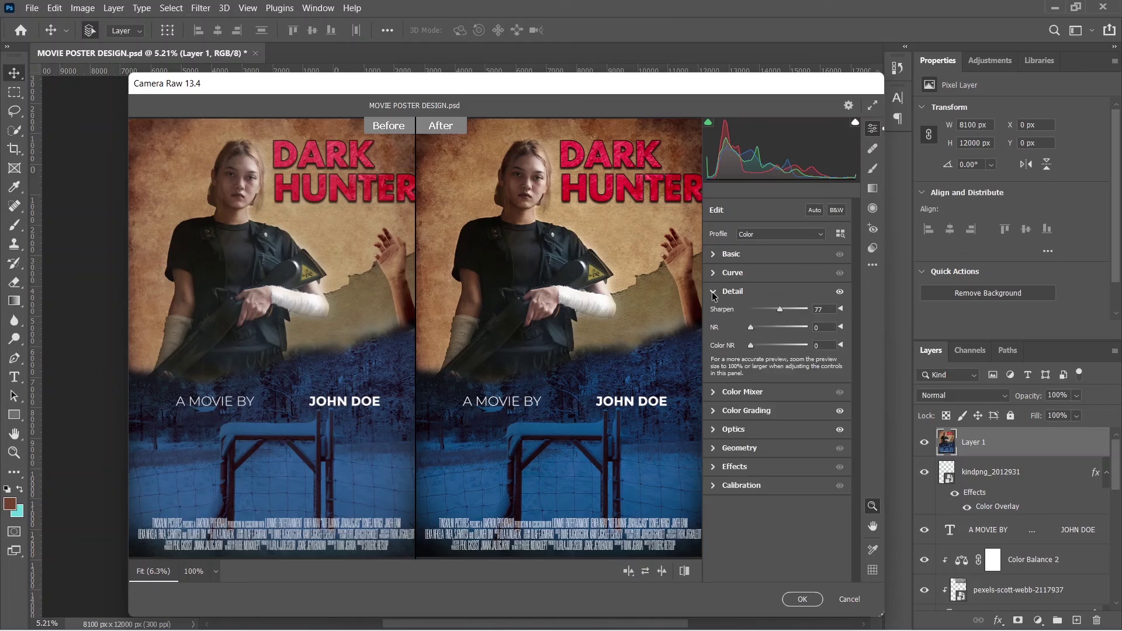
# - Set Basic Highlights +33, Shadows -8, Blacks +62, and apply the Camera Raw grade
pyautogui.click(712, 257)
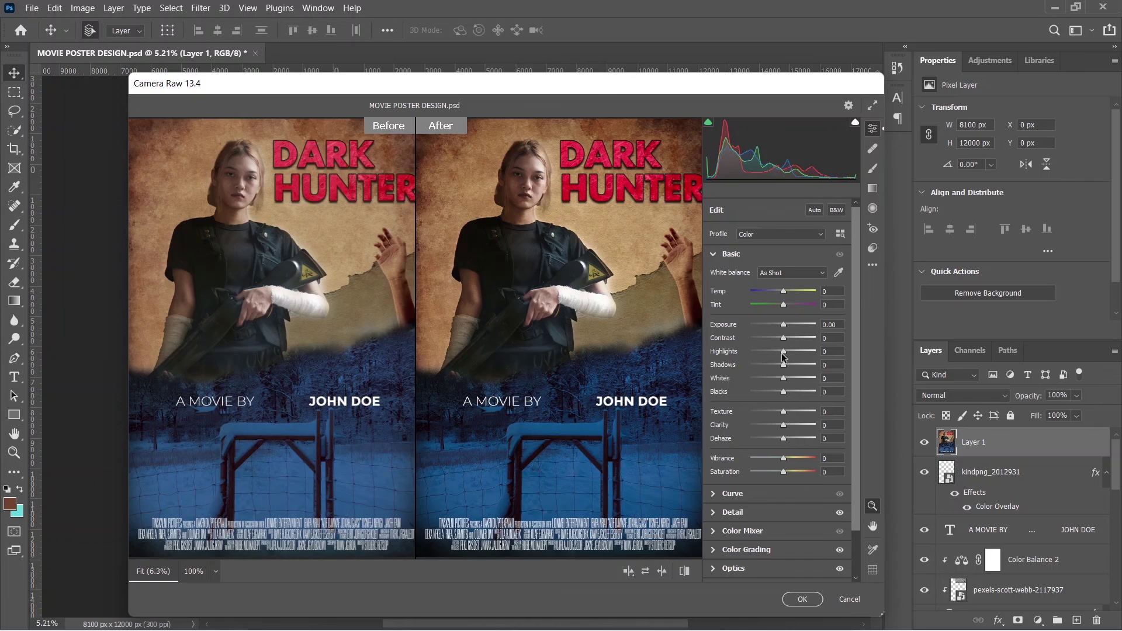
pyautogui.moveTo(784, 352)
pyautogui.mouseDown()
pyautogui.moveTo(798, 352)
pyautogui.moveTo(782, 364)
pyautogui.moveTo(797, 390)
pyautogui.mouseUp()
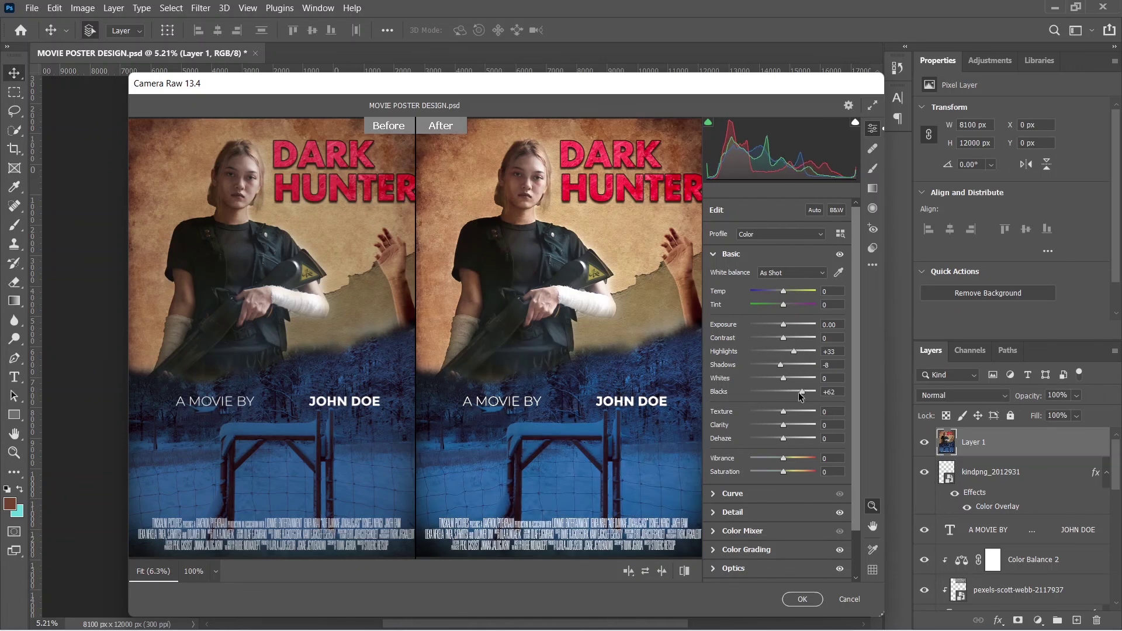
pyautogui.click(802, 598)
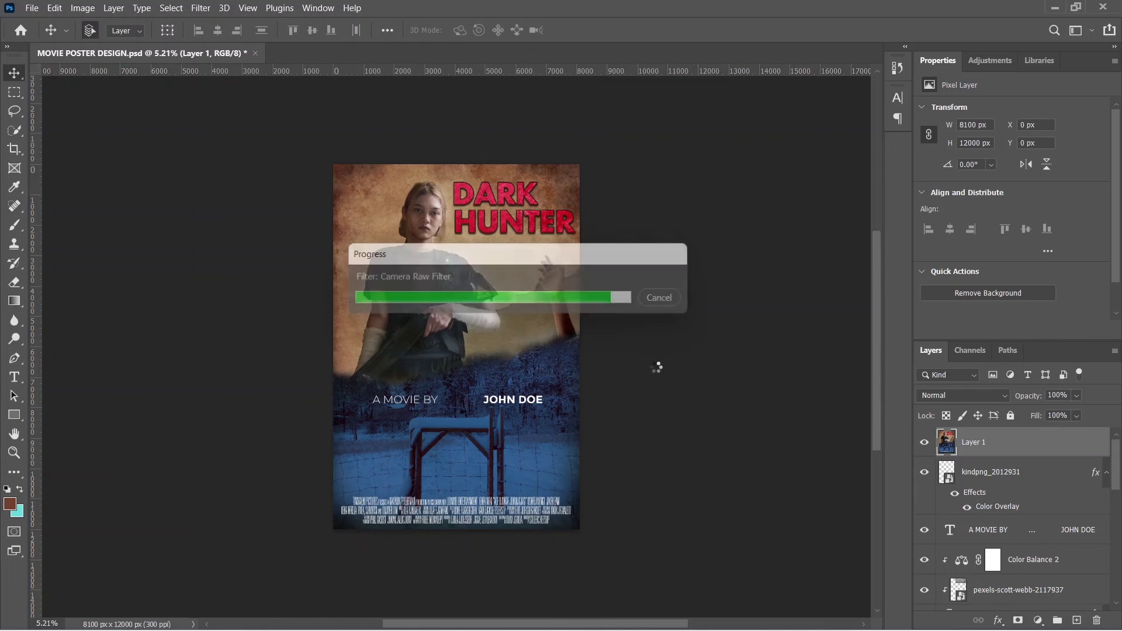
pyautogui.click(925, 442)
pyautogui.click(925, 442)
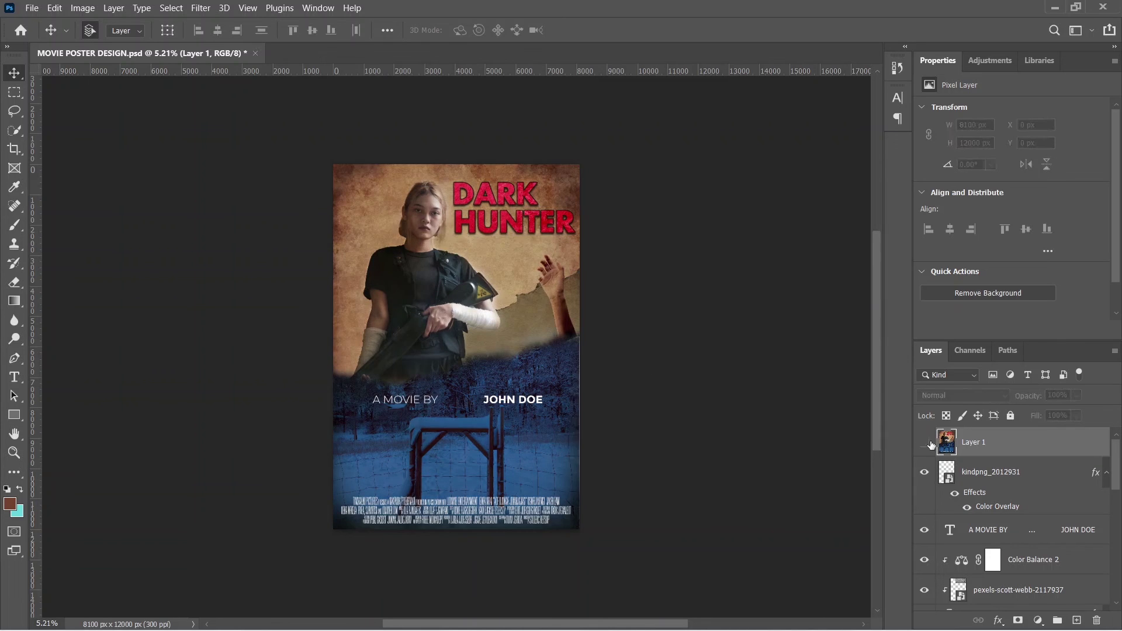